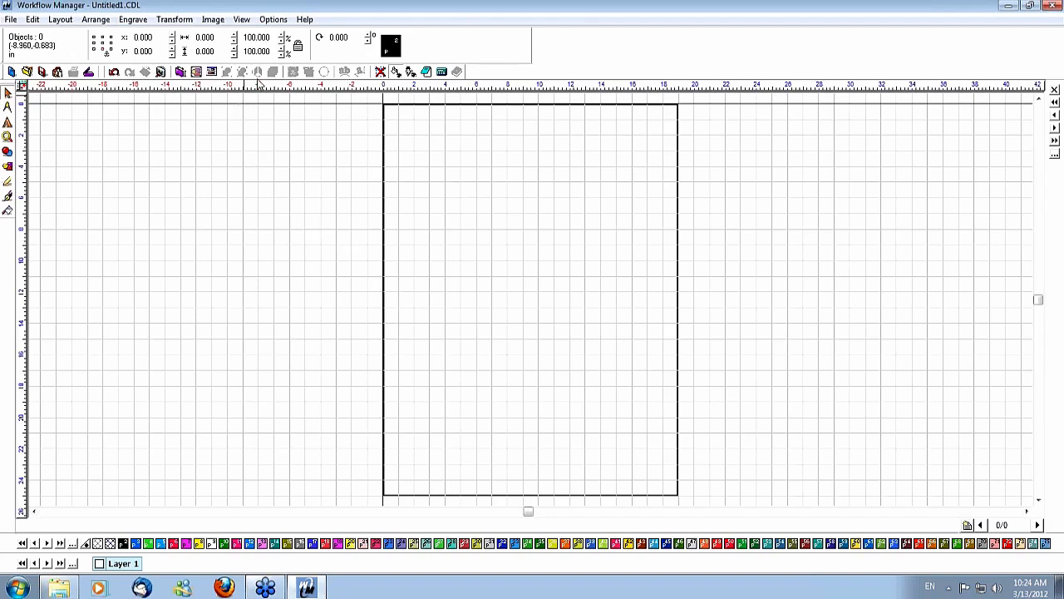
- Review the registration crop marks setup, including mark mode and reg mark diameter, and accept its settings
left_click(274, 19)
mouse_move(280, 37)
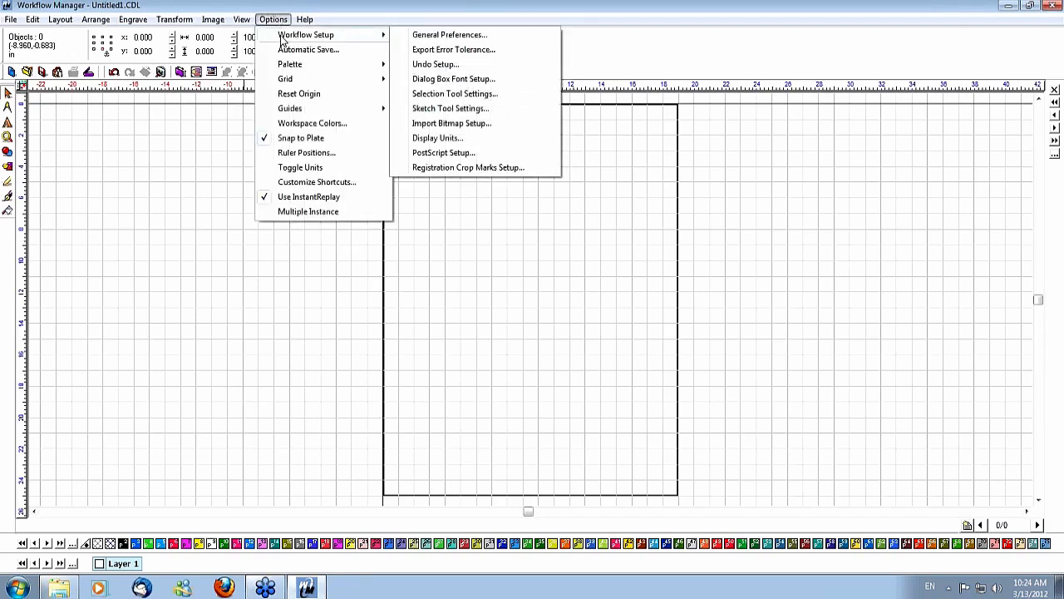
left_click(452, 168)
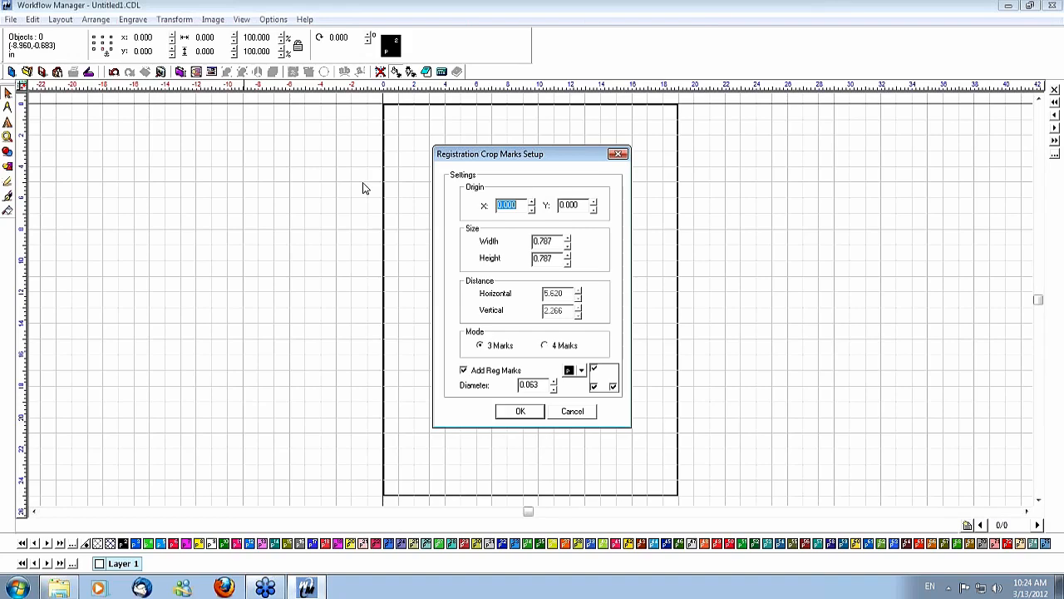
left_click(523, 412)
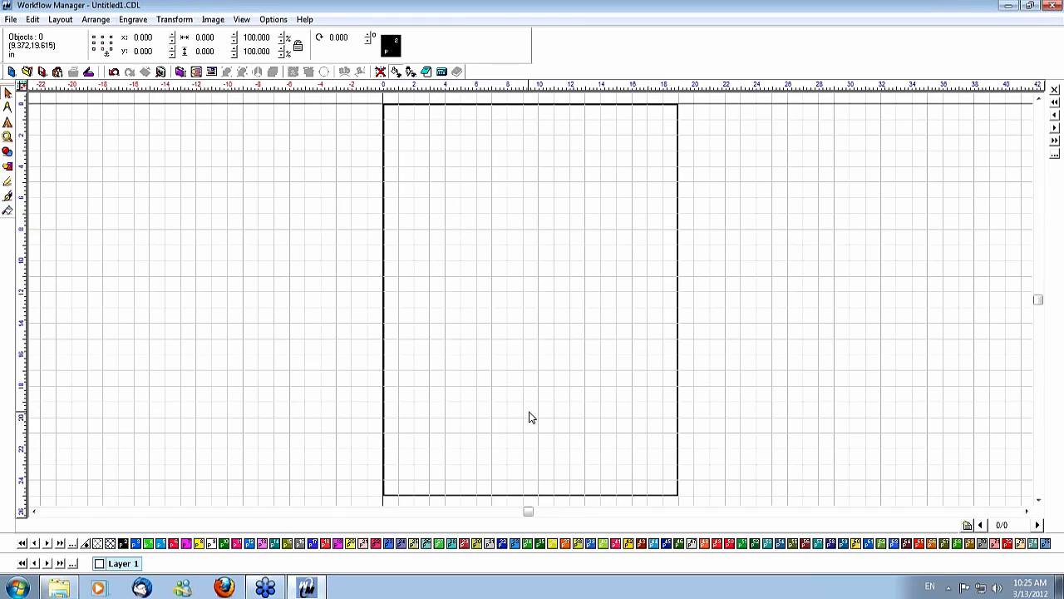
- Start ADA raised text on the plate and look through the font groups available in Font Detective
left_click(7, 122)
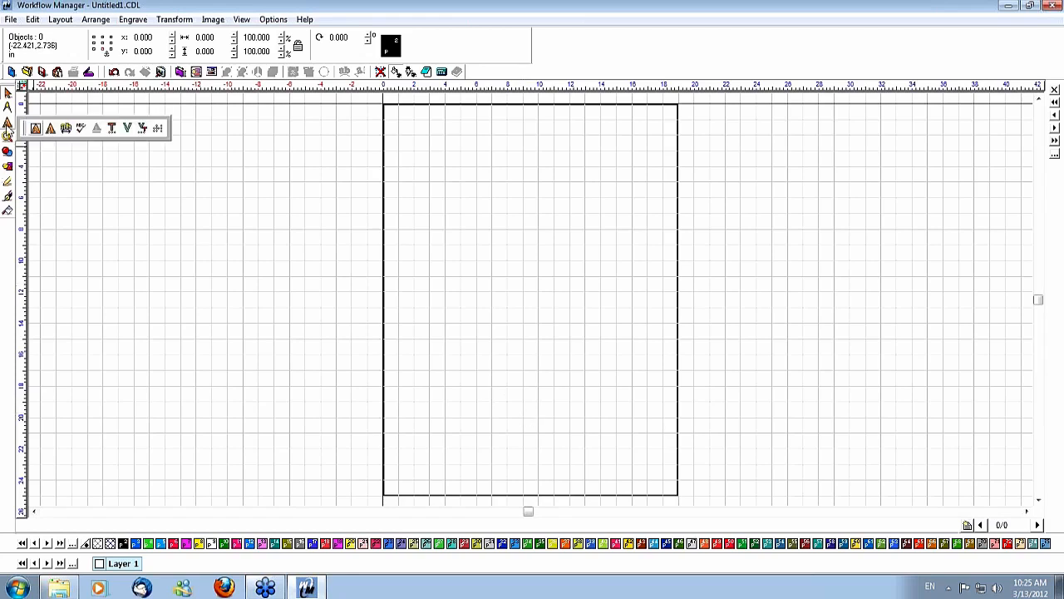
left_click(112, 131)
left_click(403, 248)
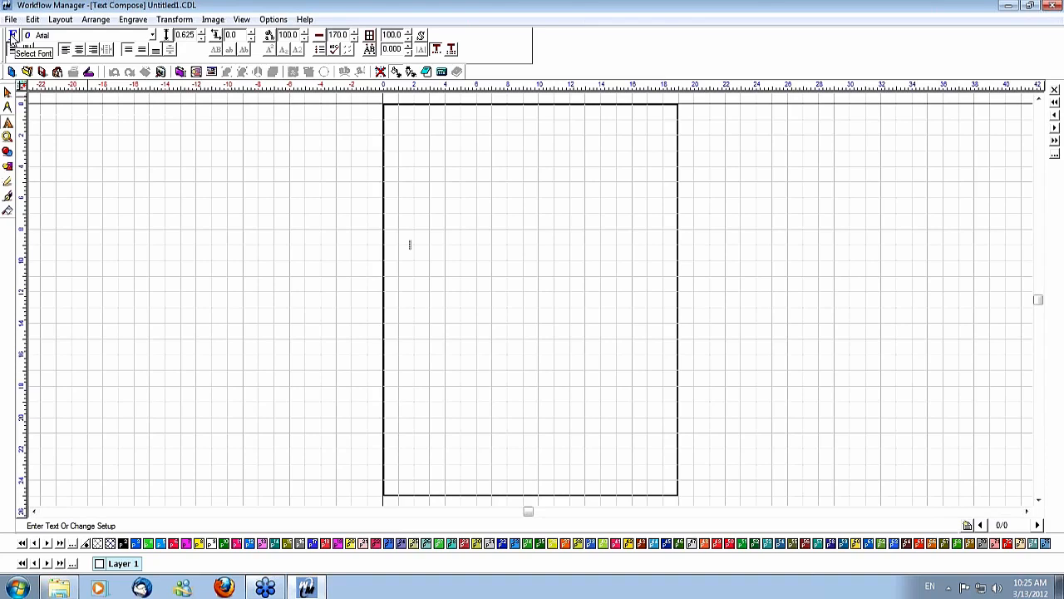
left_click(13, 37)
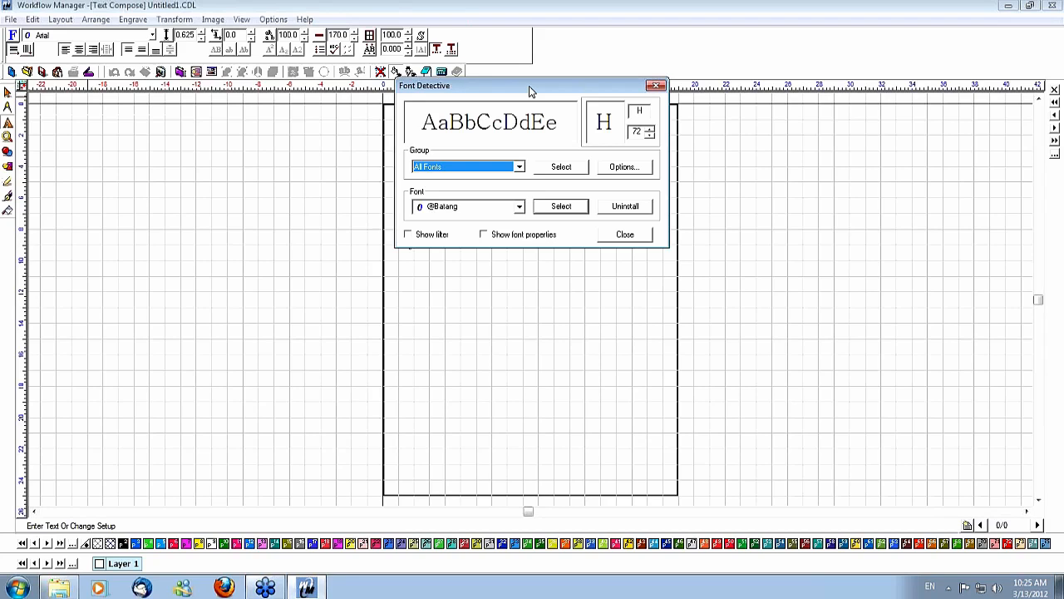
left_click(519, 167)
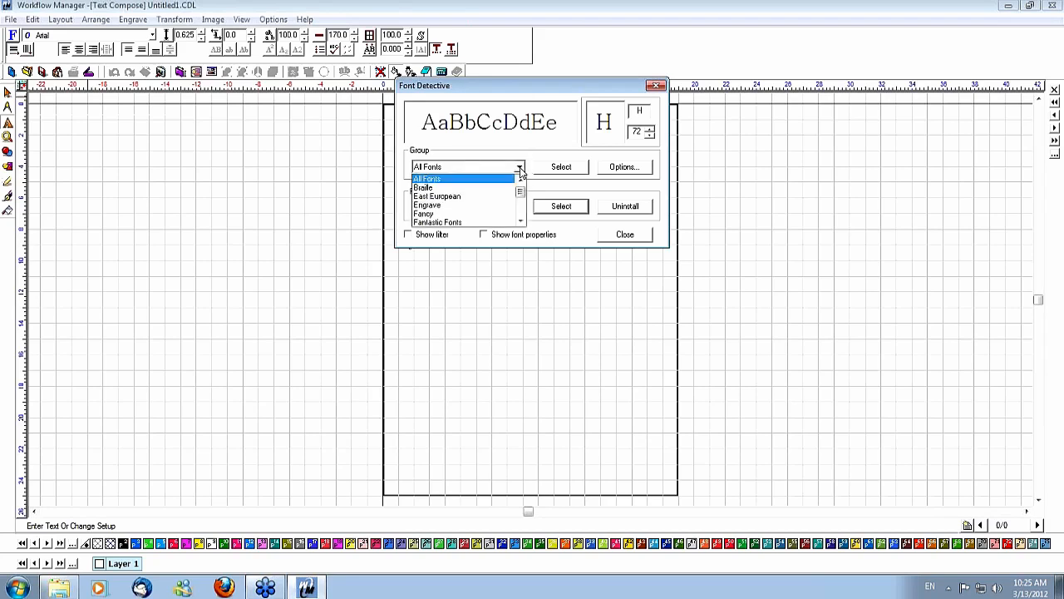
left_click(522, 172)
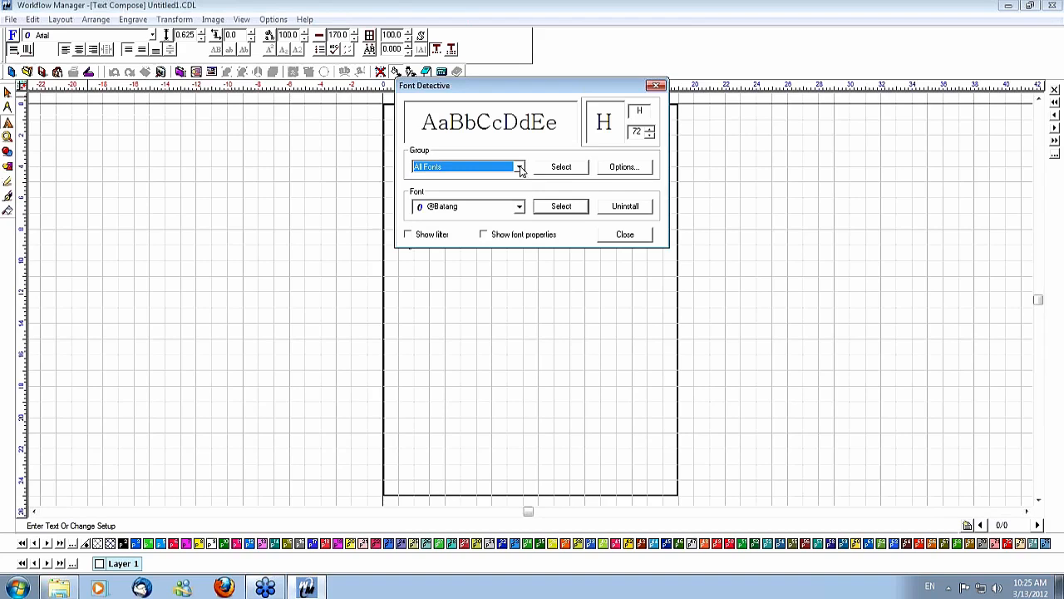
- Create a font group named ADA Raised from All Fonts, restricted to ADA raised compliant fonts, and select that group
left_click(628, 169)
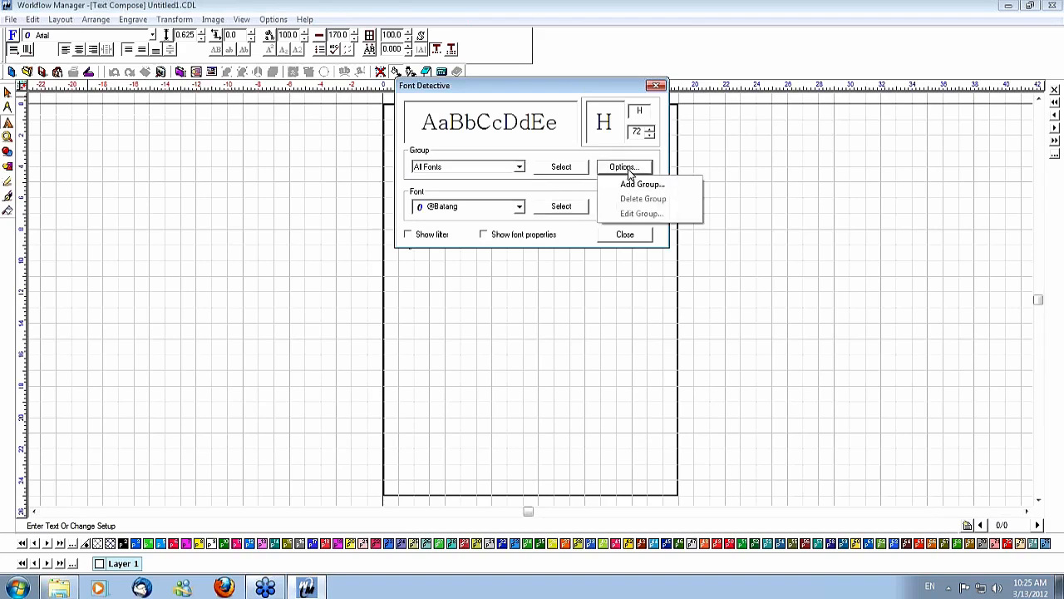
left_click(632, 186)
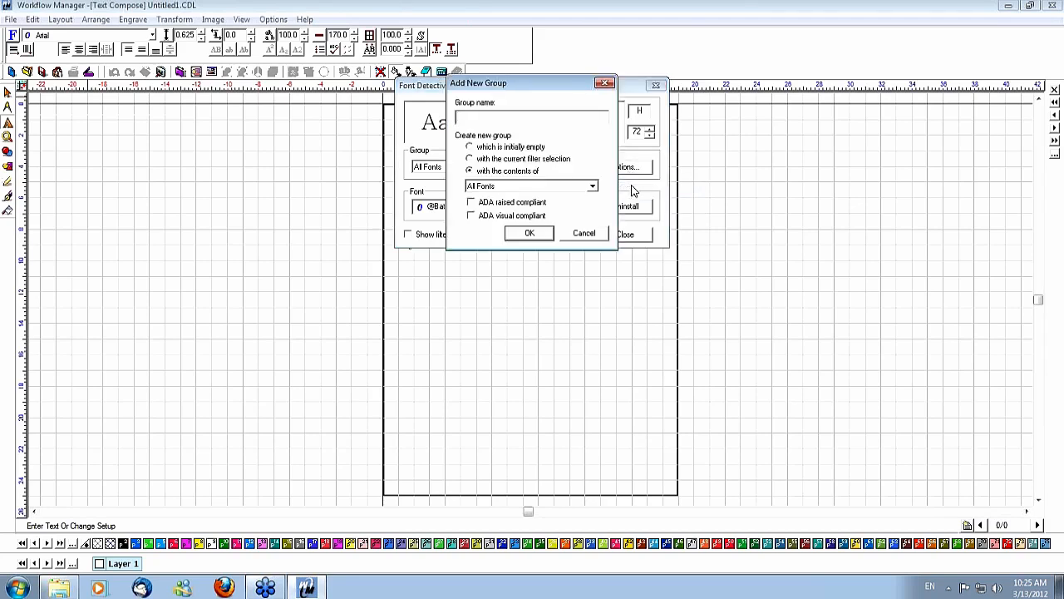
type("ADA Raised")
left_click(470, 203)
left_click(534, 236)
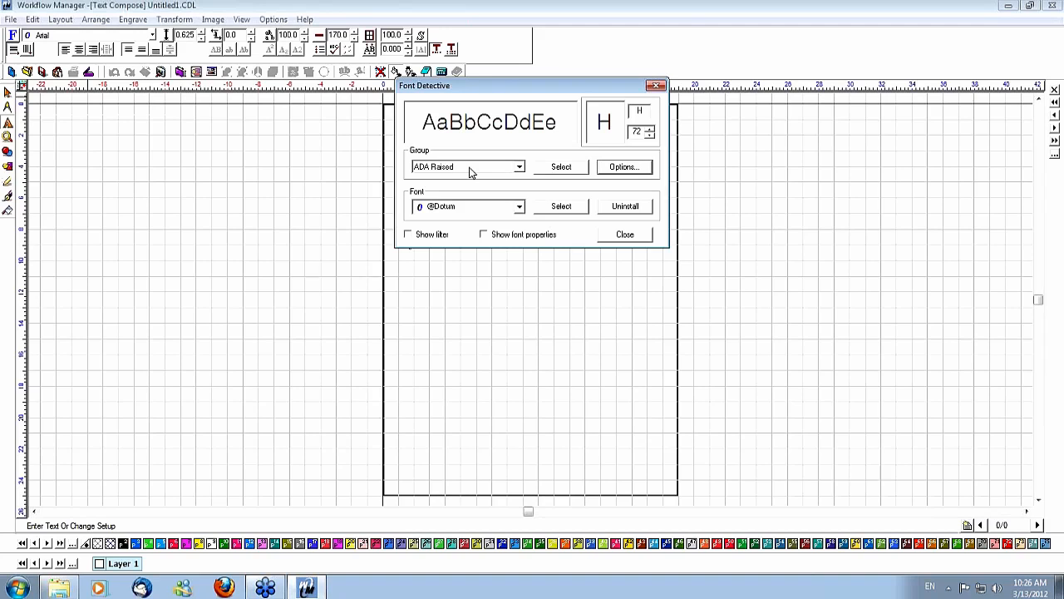
left_click(562, 169)
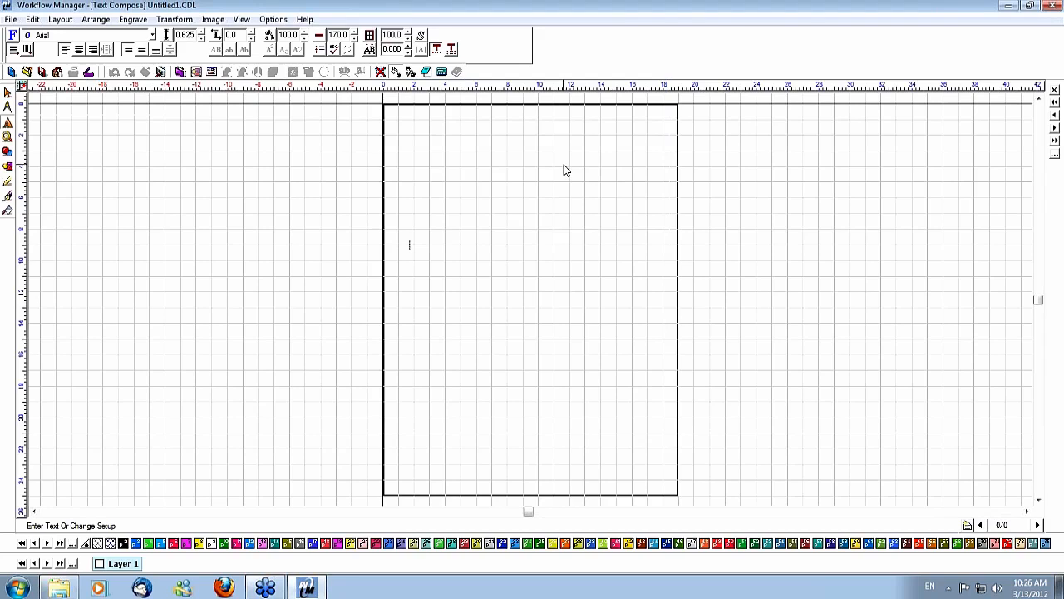
- Look through the fonts of the ADA Raised group in the text font list and leave text entry
left_click(153, 35)
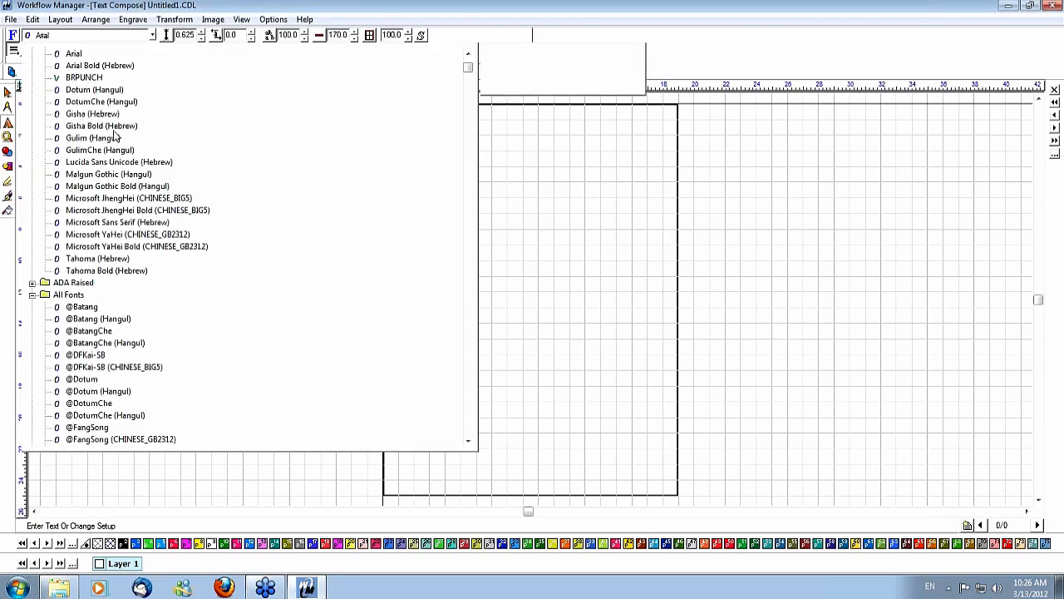
left_click(32, 282)
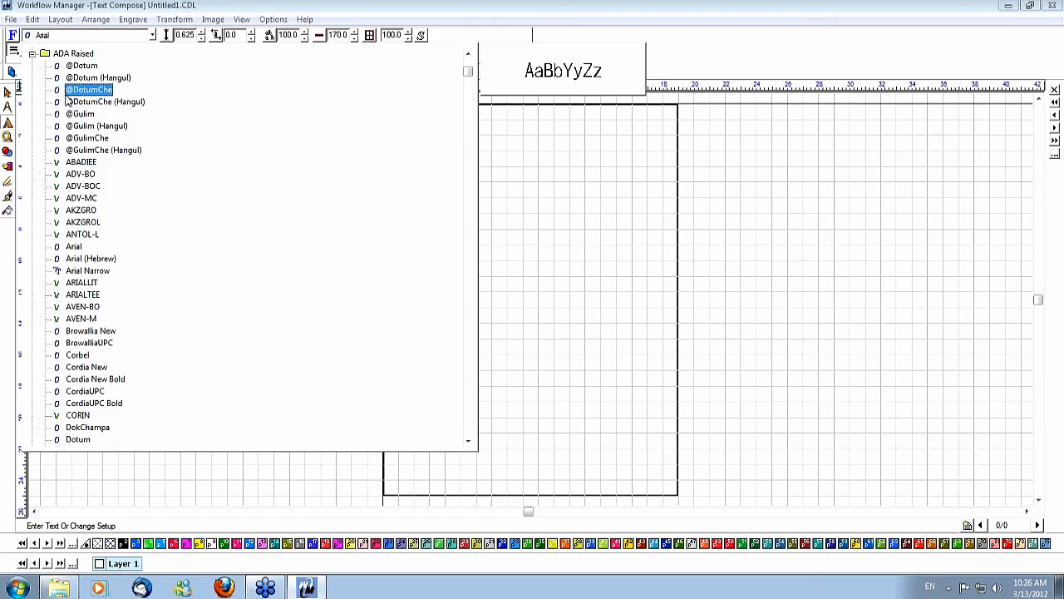
key("Escape")
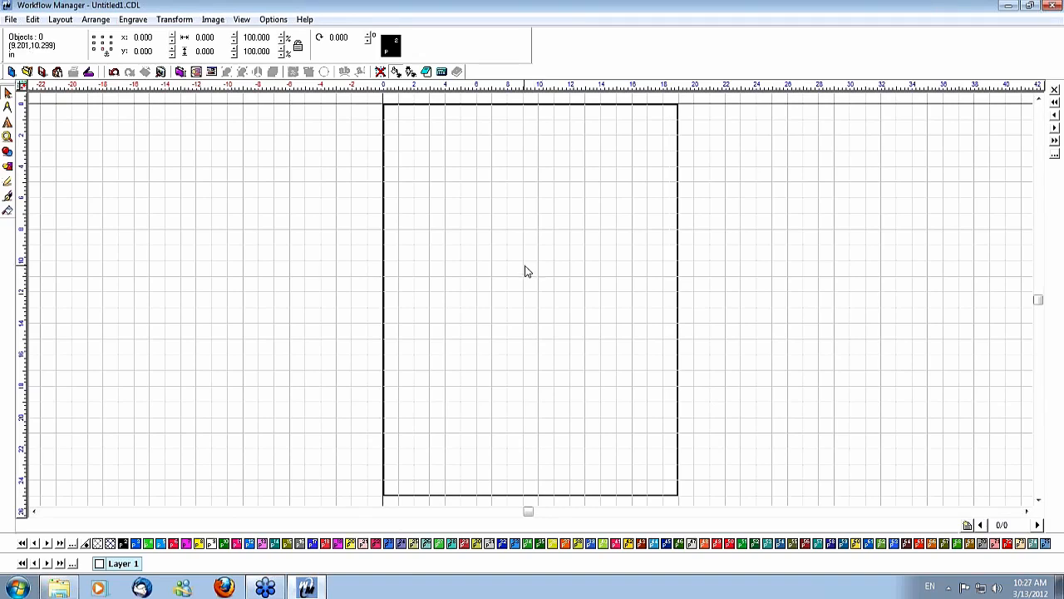
- Set the panel size to 6 inches wide and 3 inches high
left_click(63, 23)
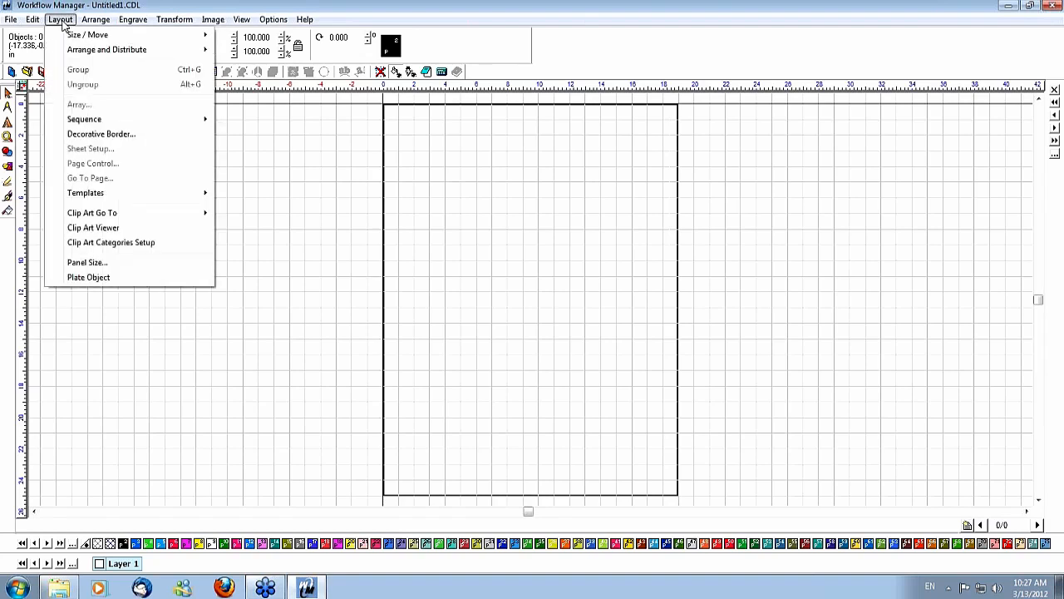
left_click(83, 263)
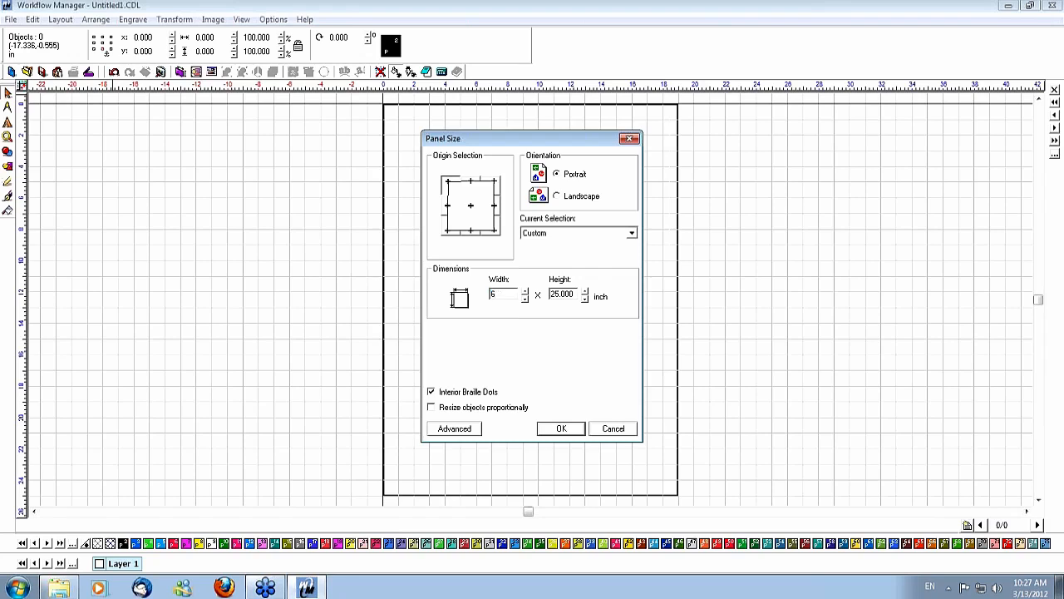
key("Tab")
type("3")
key("Tab")
left_click(558, 429)
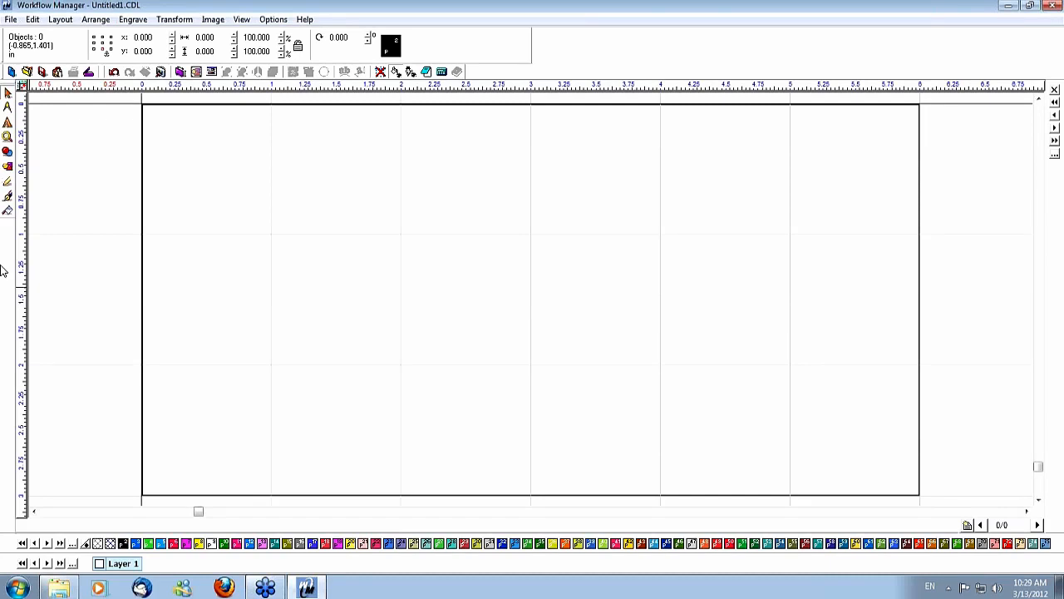
- Start ADA raised text near the plate's left edge and check the font choices in the Braille Properties
left_click(7, 126)
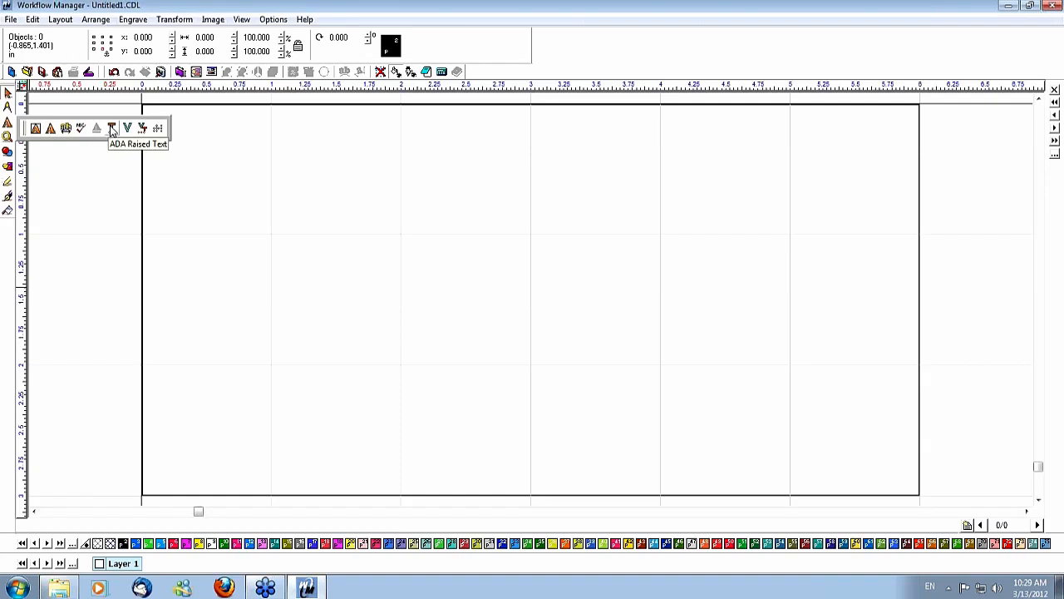
left_click(113, 130)
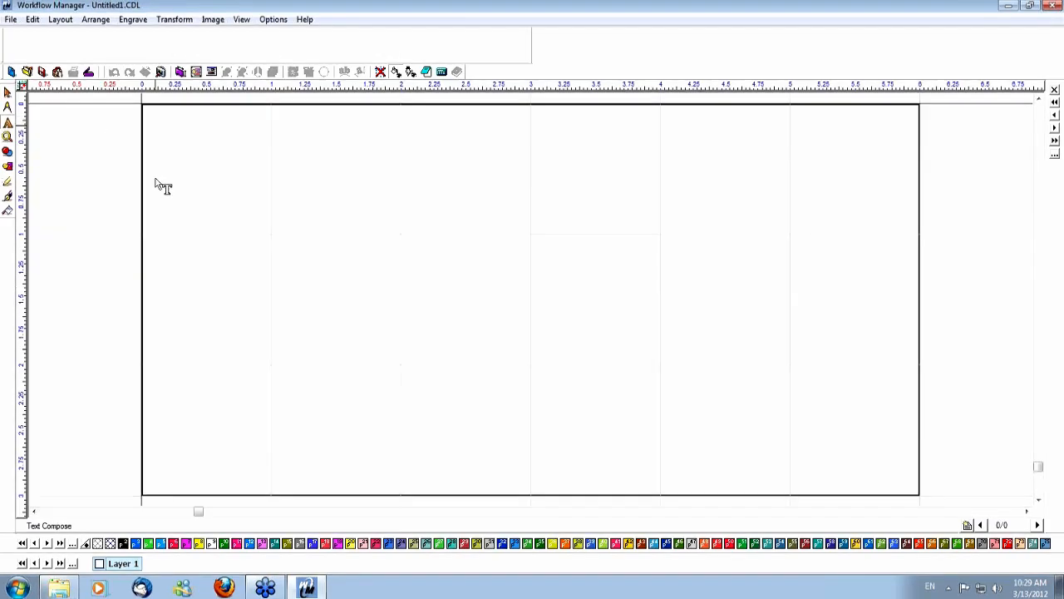
left_click(207, 313)
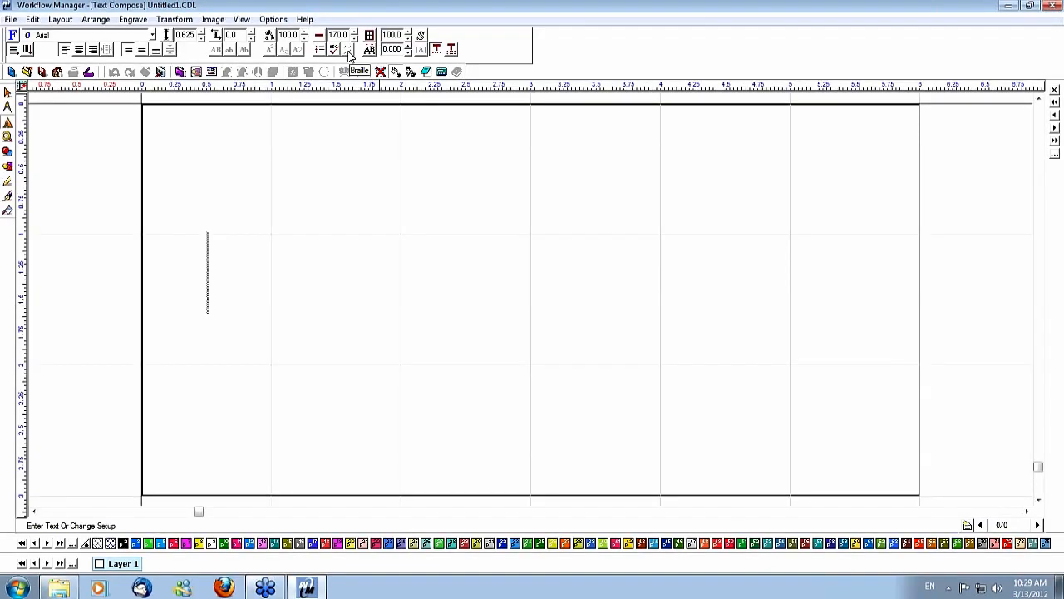
left_click(348, 51)
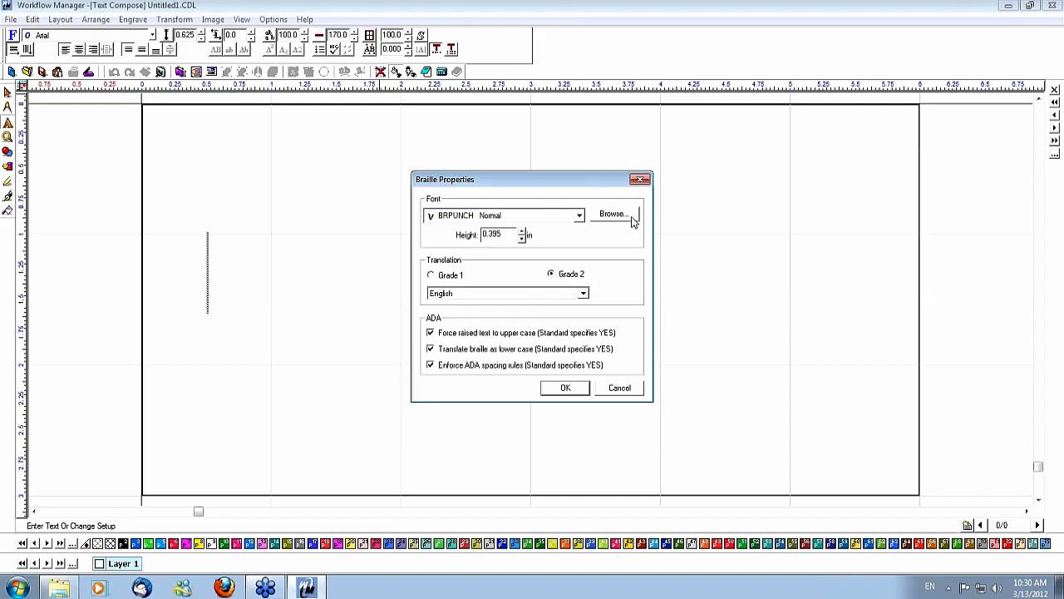
left_click(546, 216)
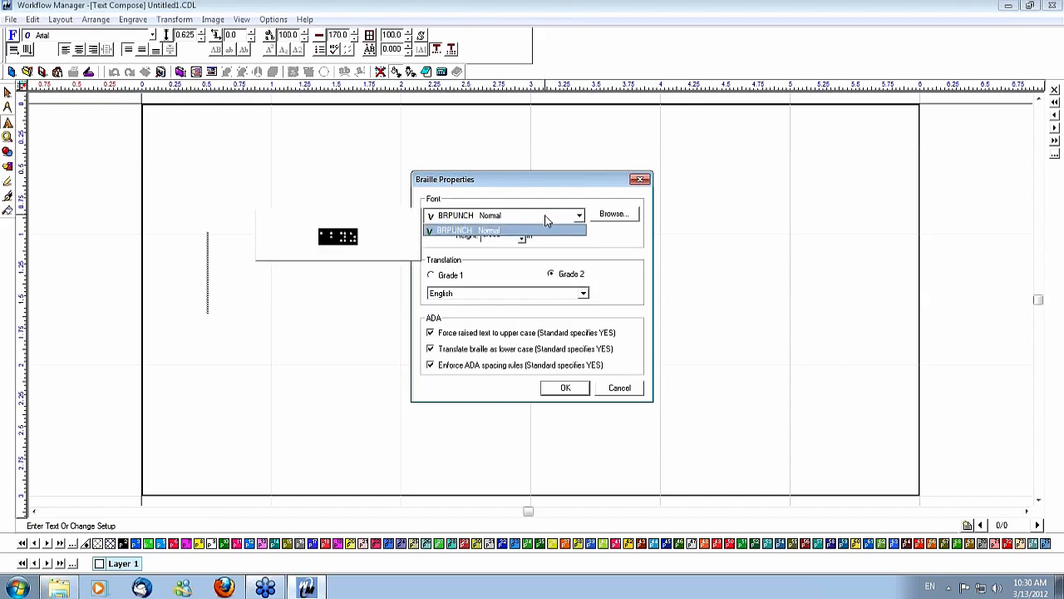
left_click(547, 220)
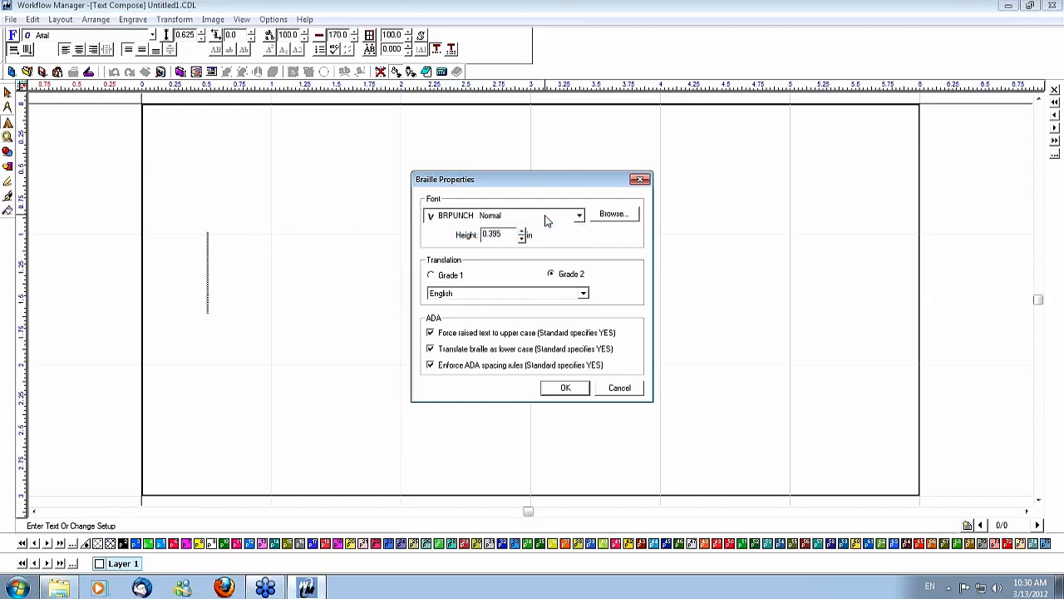
- Browse to the Braille font group and load BRPUNCHCA as the braille font
left_click(613, 215)
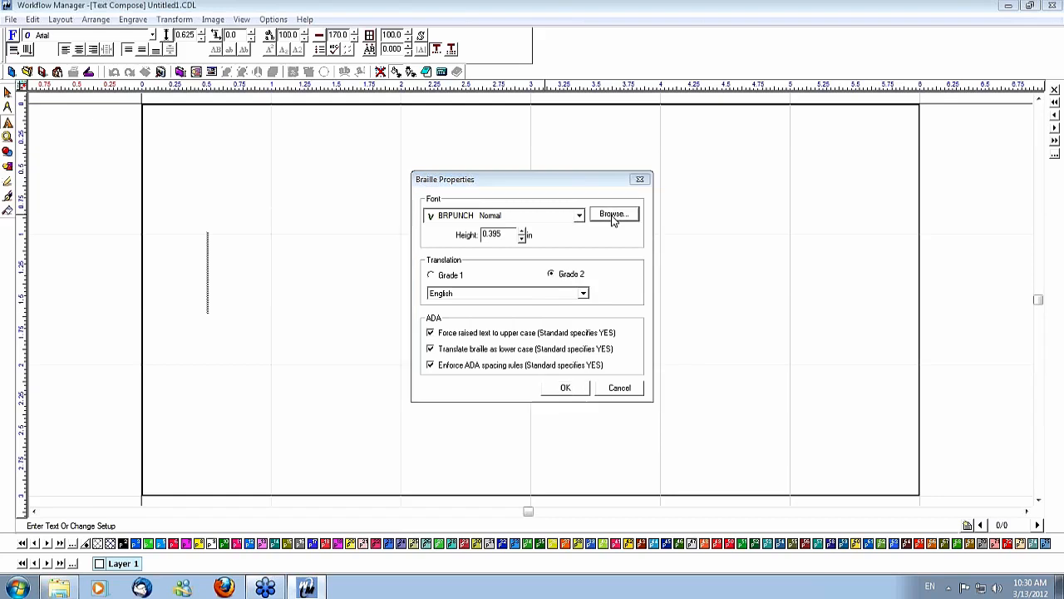
left_click(502, 207)
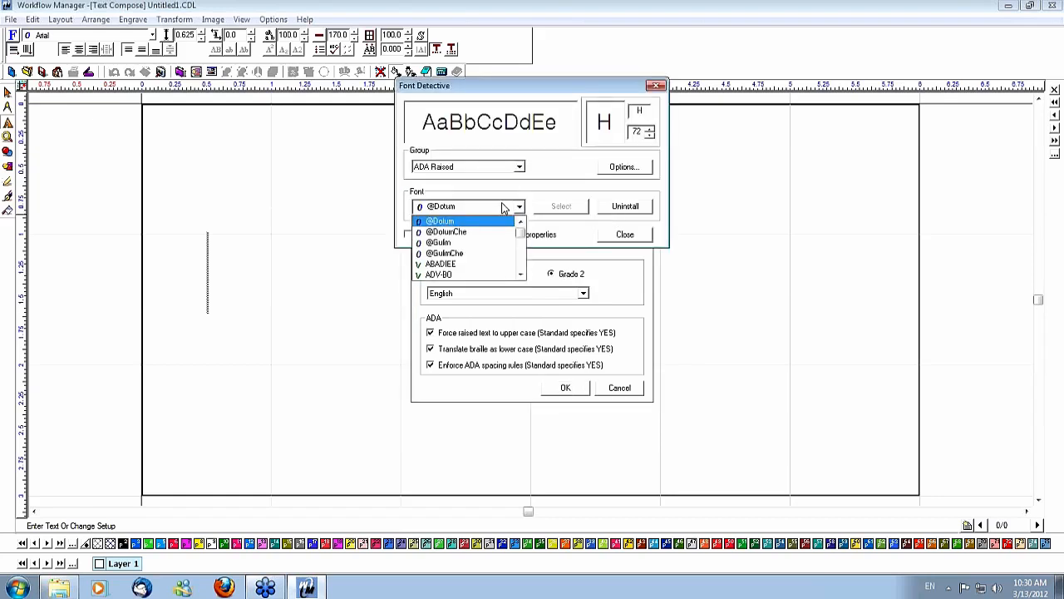
left_click(504, 169)
left_click(499, 171)
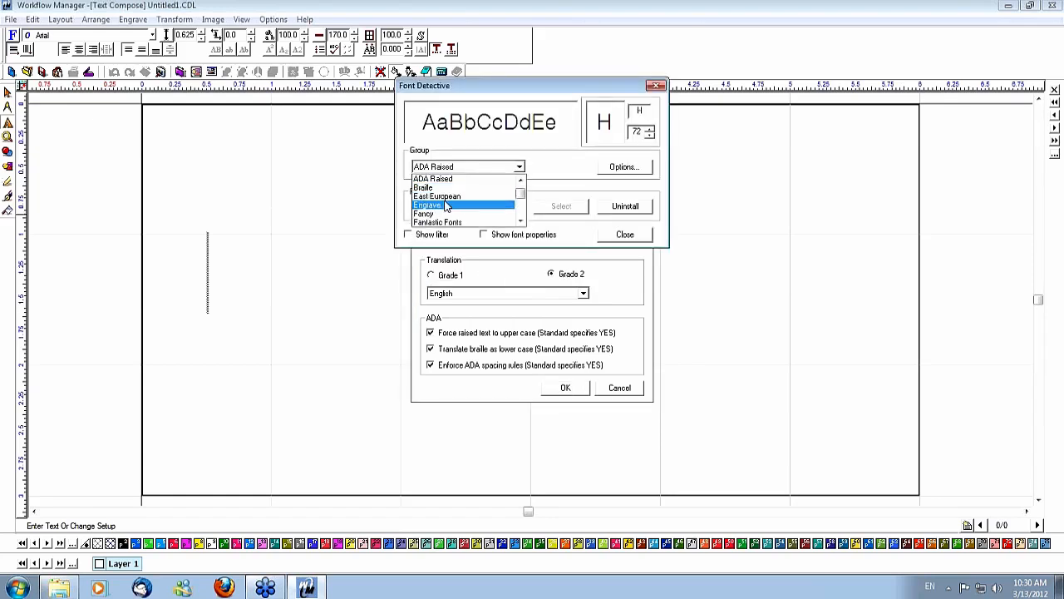
left_click(490, 188)
left_click(478, 209)
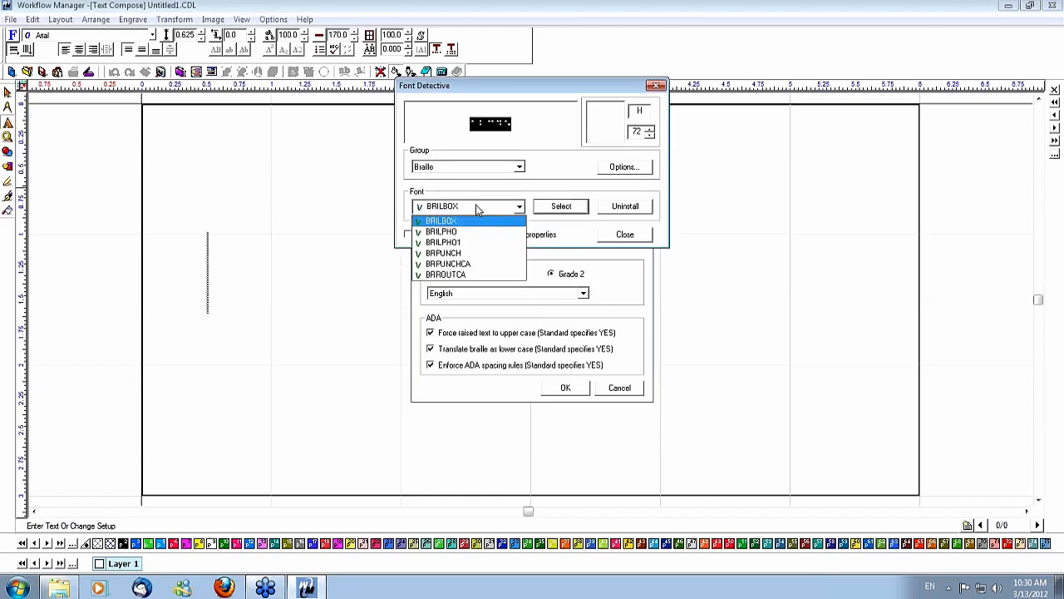
left_click(468, 263)
left_click(562, 208)
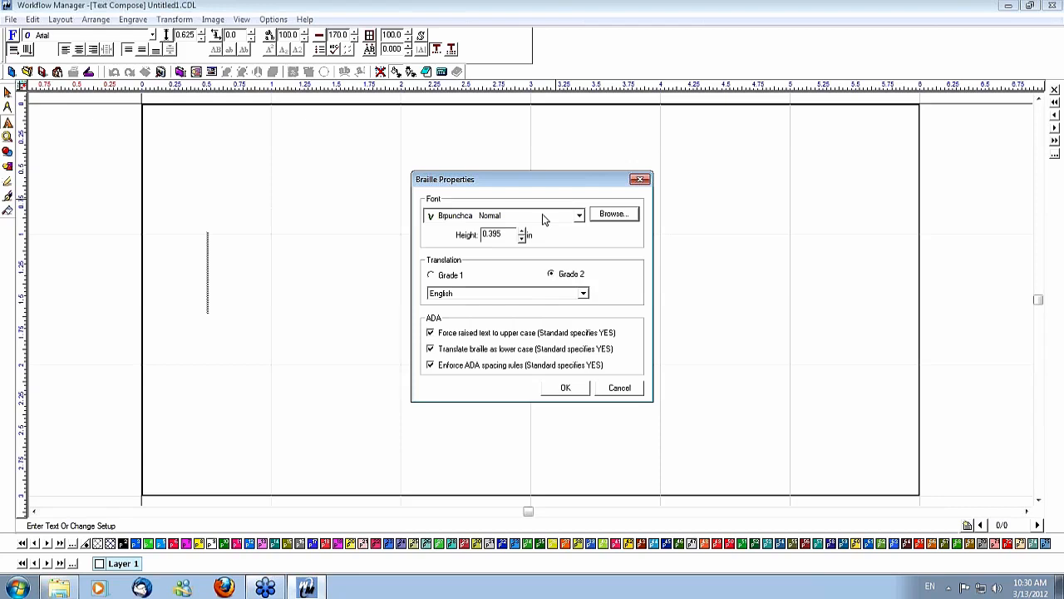
- Set the braille font back to BRPUNCH Normal with English translation, apply the braille properties and leave text entry
left_click(543, 217)
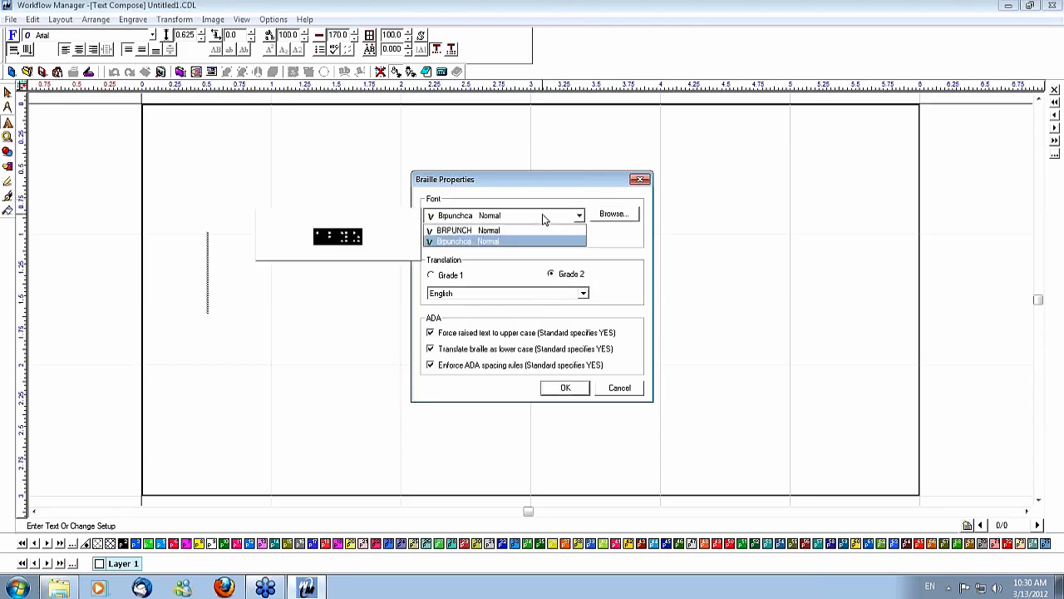
left_click(526, 231)
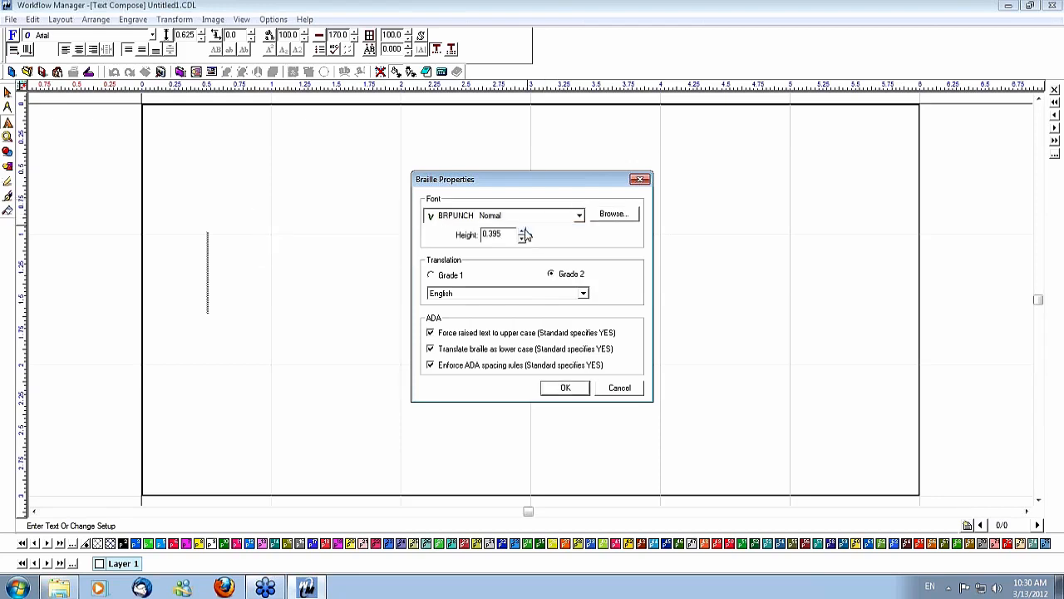
left_click(583, 296)
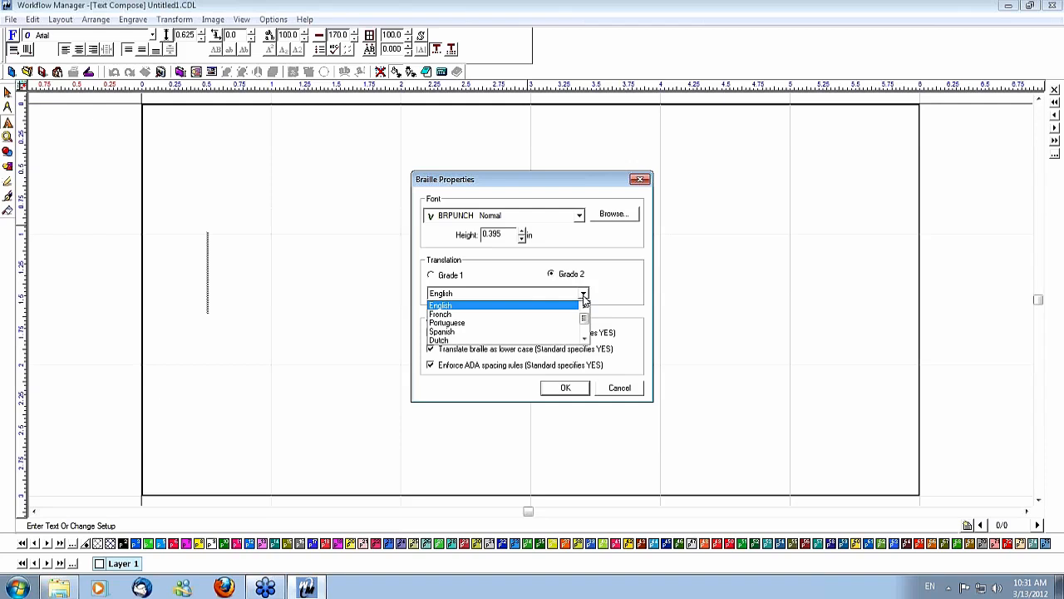
left_click(584, 298)
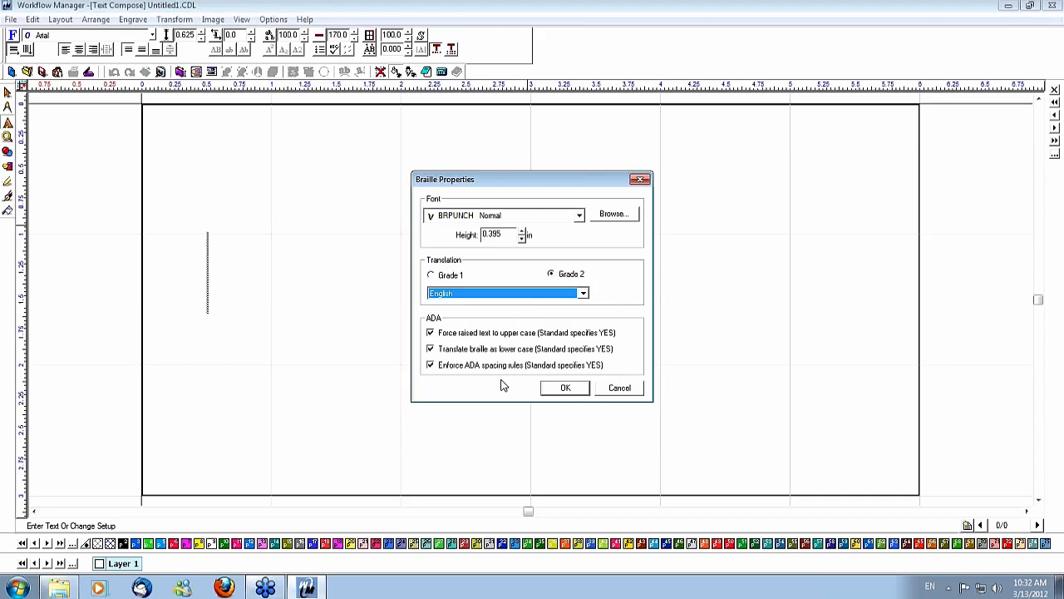
left_click(563, 387)
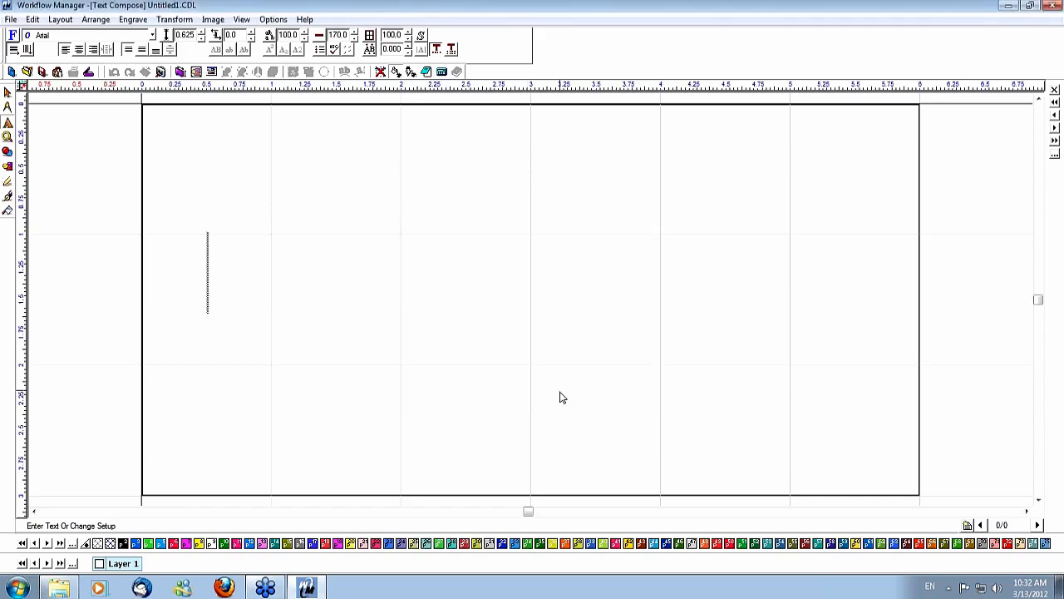
left_click(92, 207)
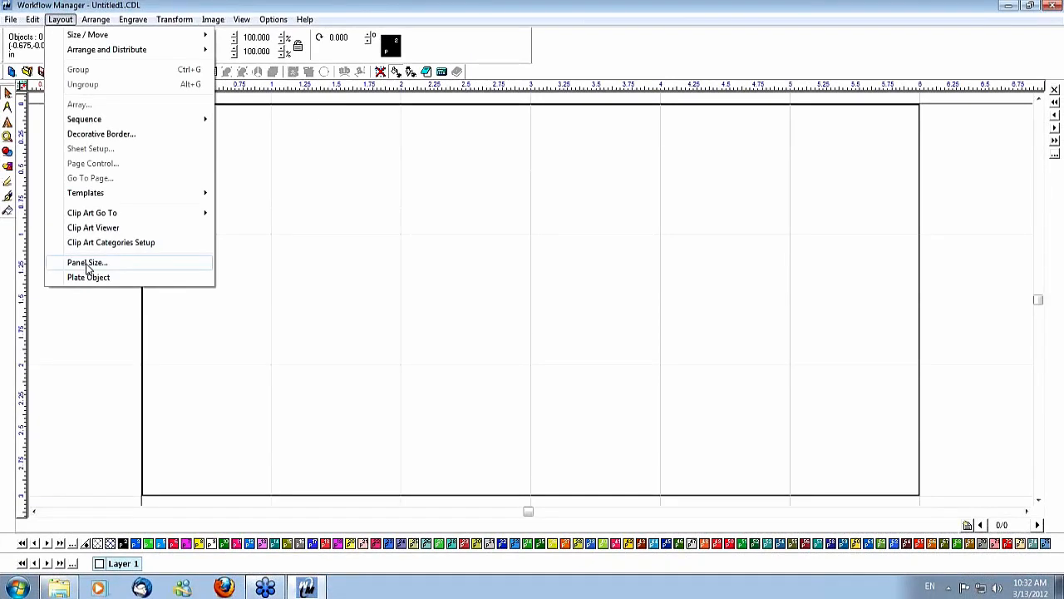
- Review the panel dimensions and the Interior Braille Dots option in the Panel Size settings and accept them
left_click(88, 263)
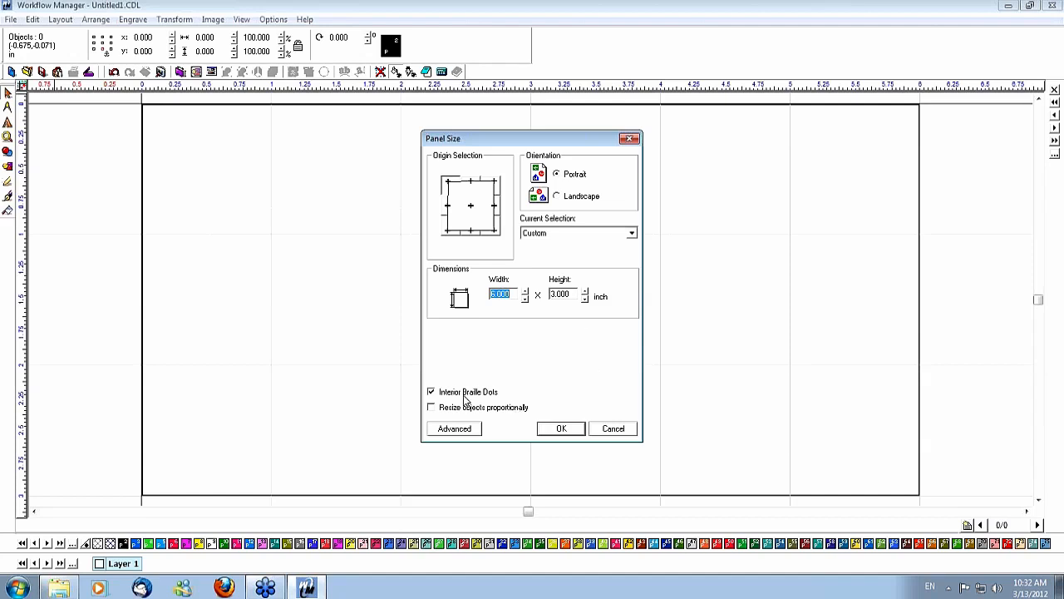
left_click(559, 430)
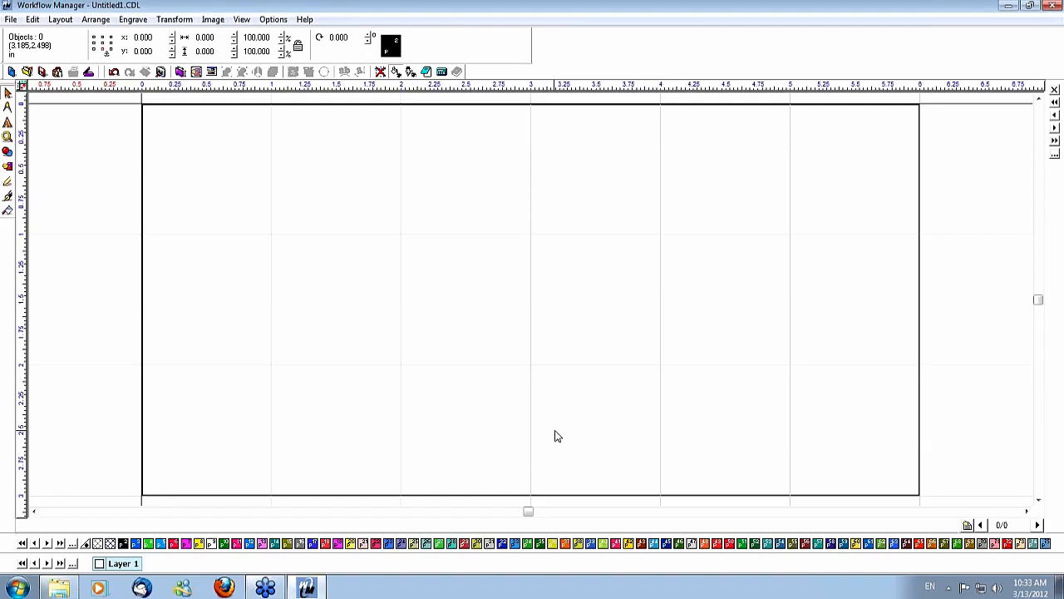
- Create two stacked plate objects that match the 6 x 3 inch panel
left_click(7, 166)
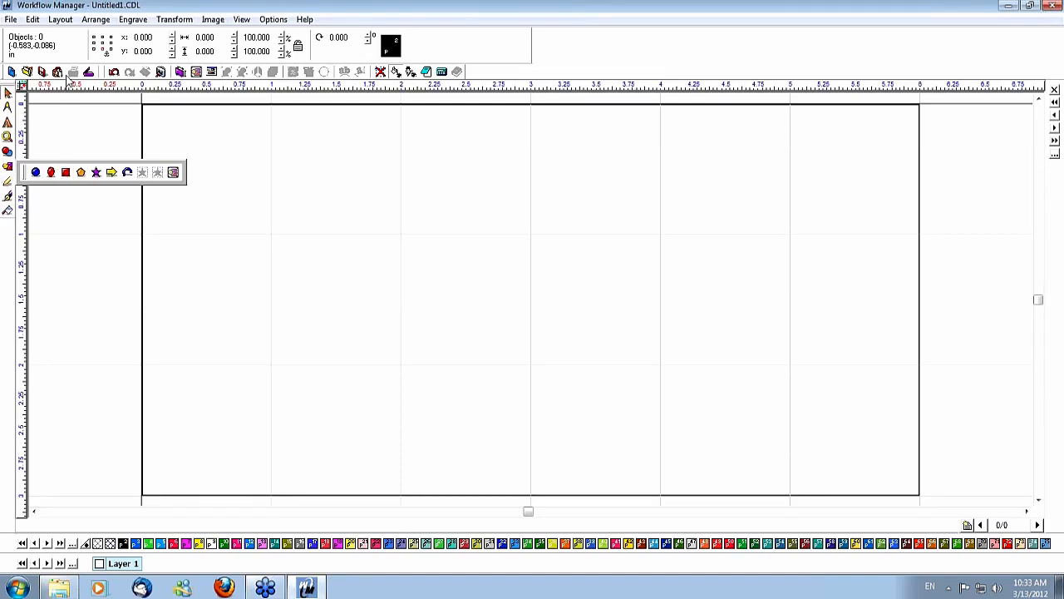
left_click(60, 19)
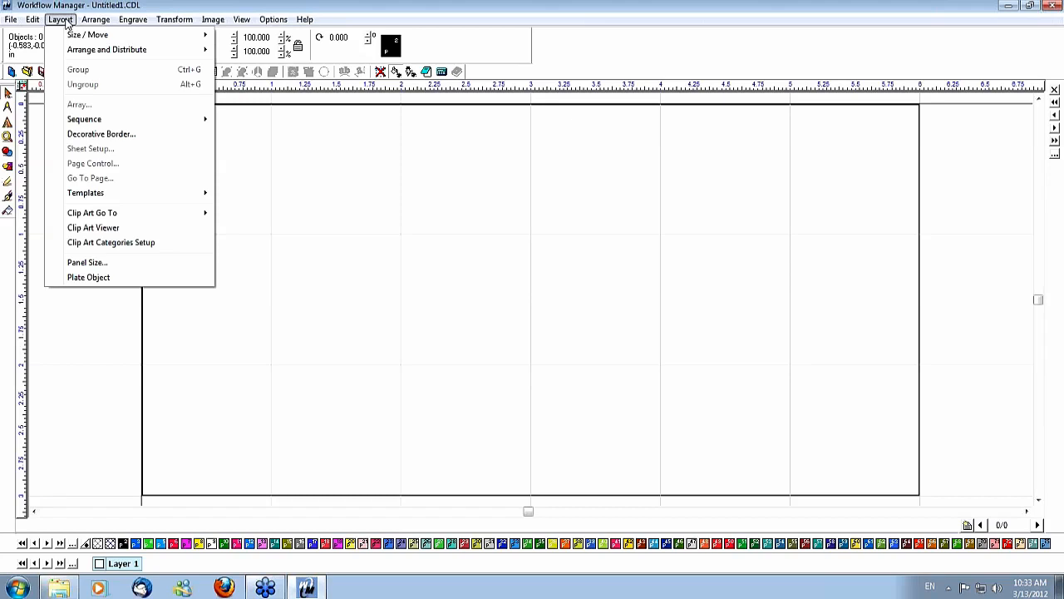
left_click(92, 277)
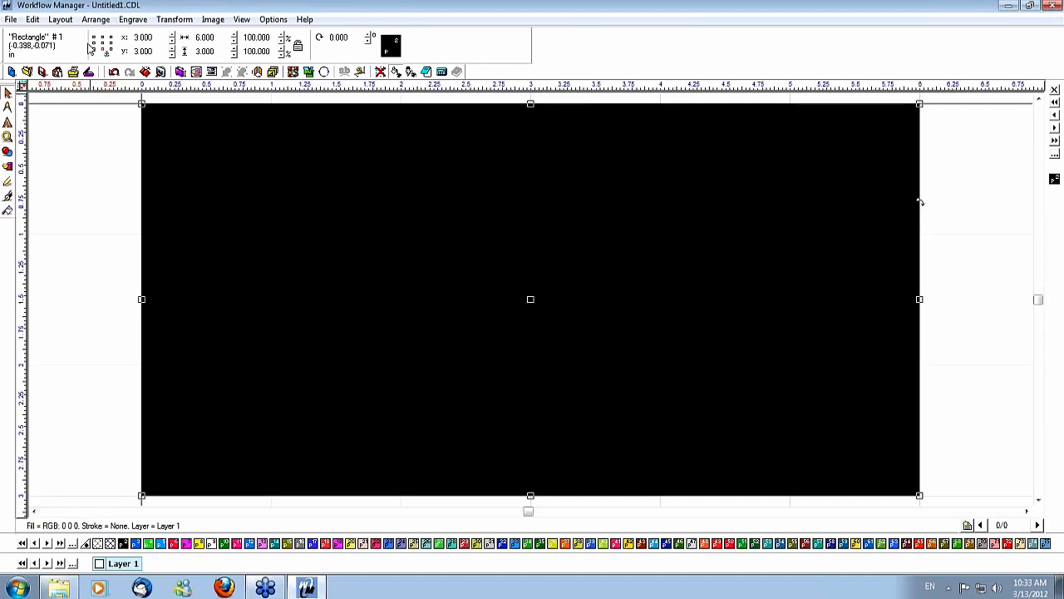
left_click(60, 20)
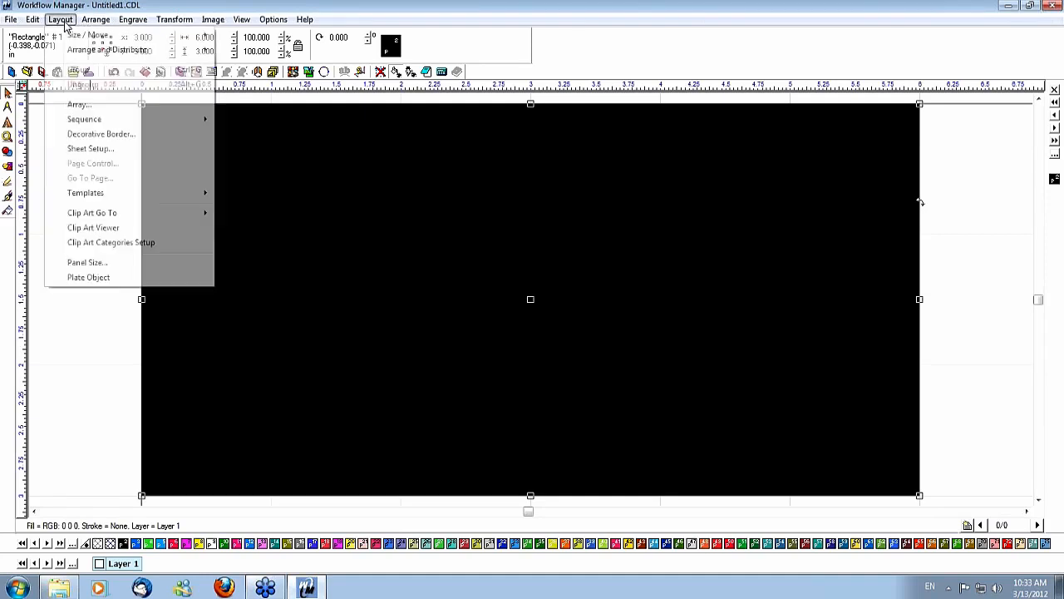
left_click(93, 278)
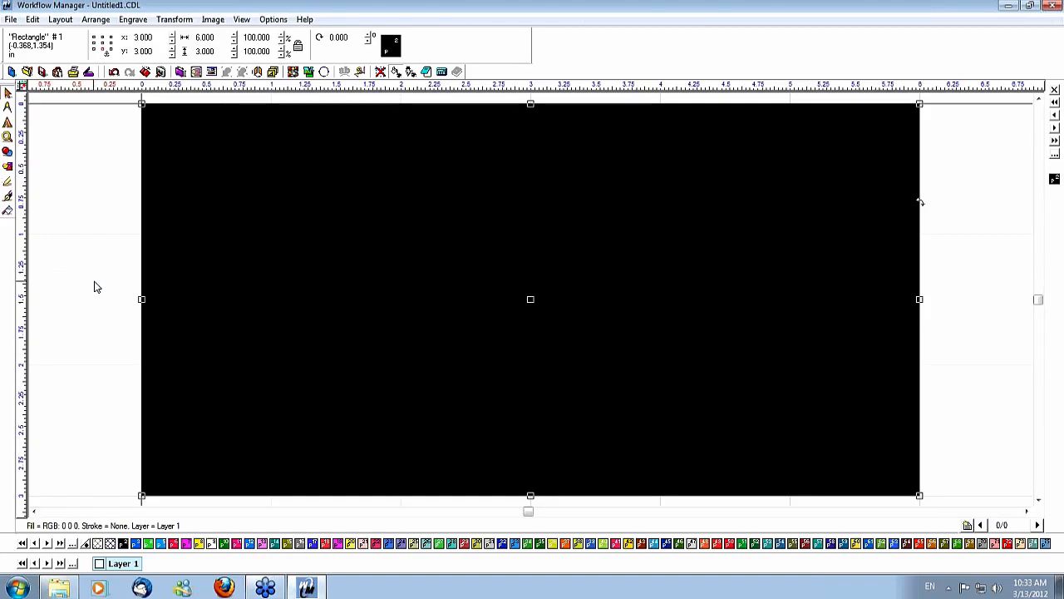
- Move the upper plate aside to expose the one beneath it, and undo the move
left_click(133, 20)
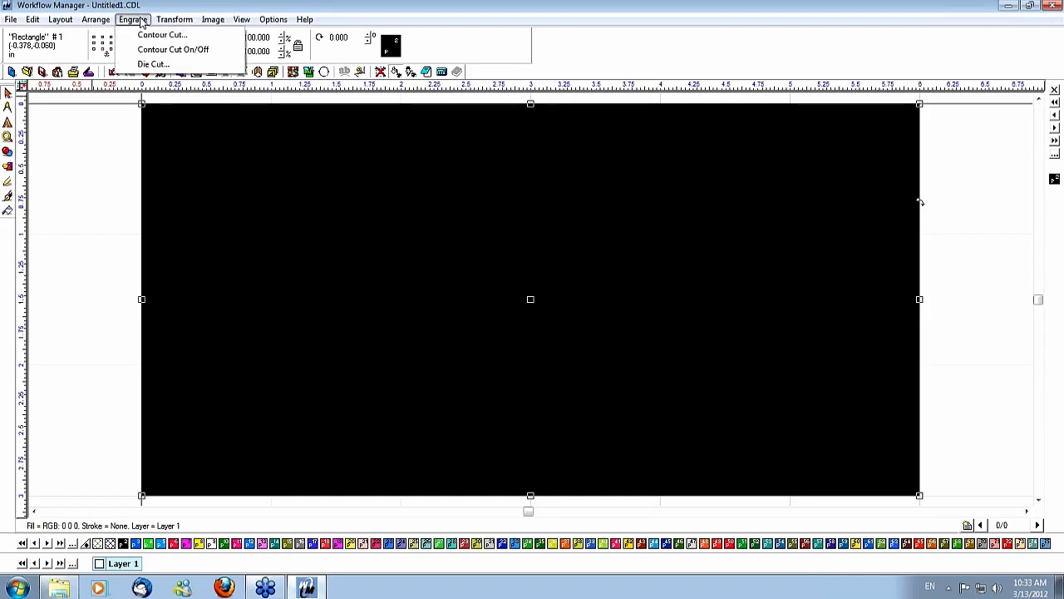
left_click(102, 168)
left_click_drag(207, 170, 387, 210)
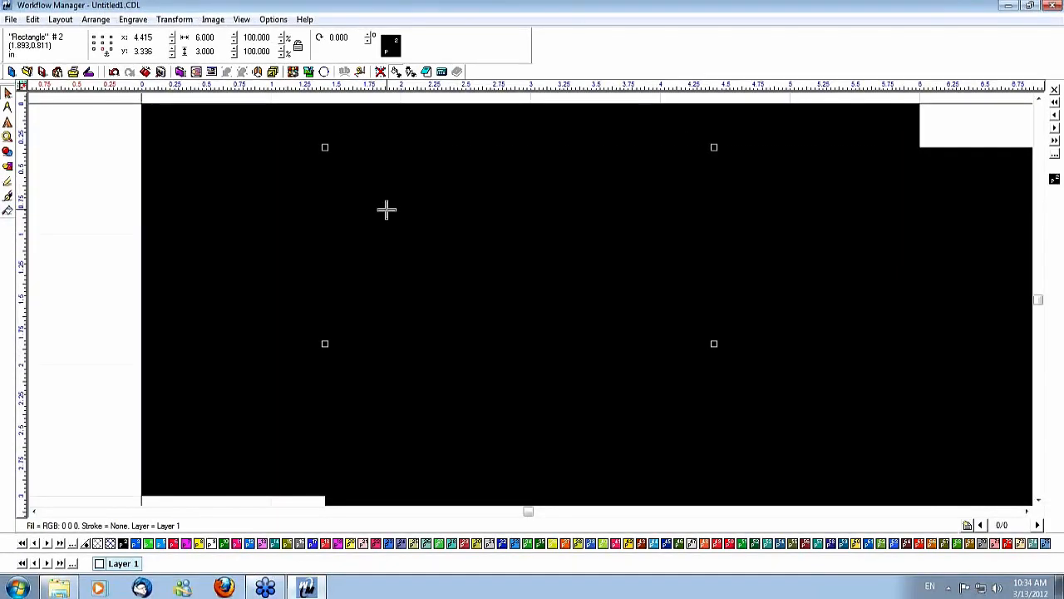
scroll(386, 209, "down", 1)
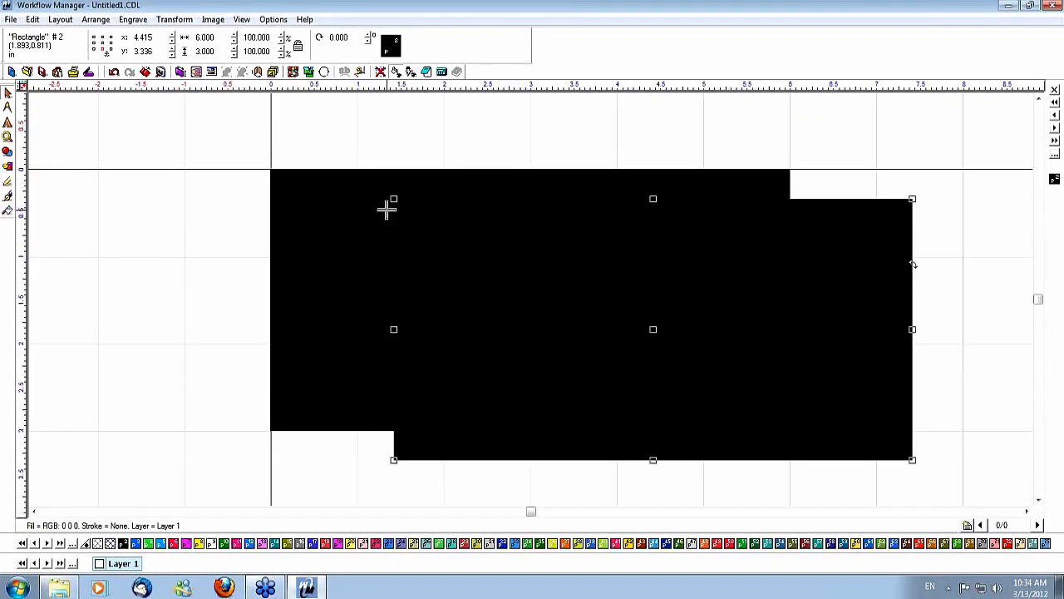
key("ctrl+z")
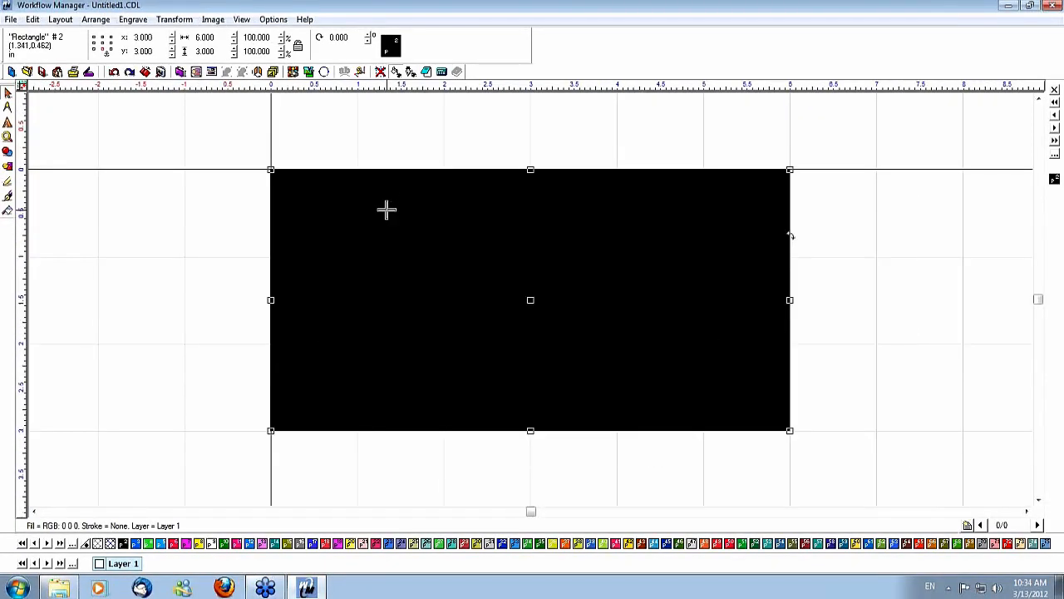
- Turn on contour cut for the selected upper plate and deselect it
left_click(131, 20)
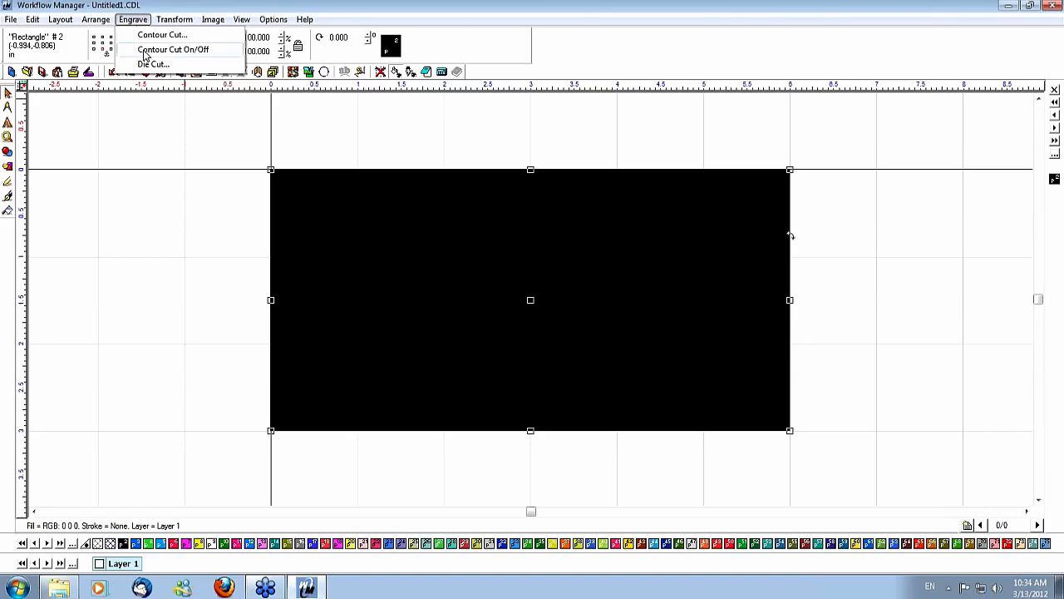
left_click(145, 52)
left_click(186, 240)
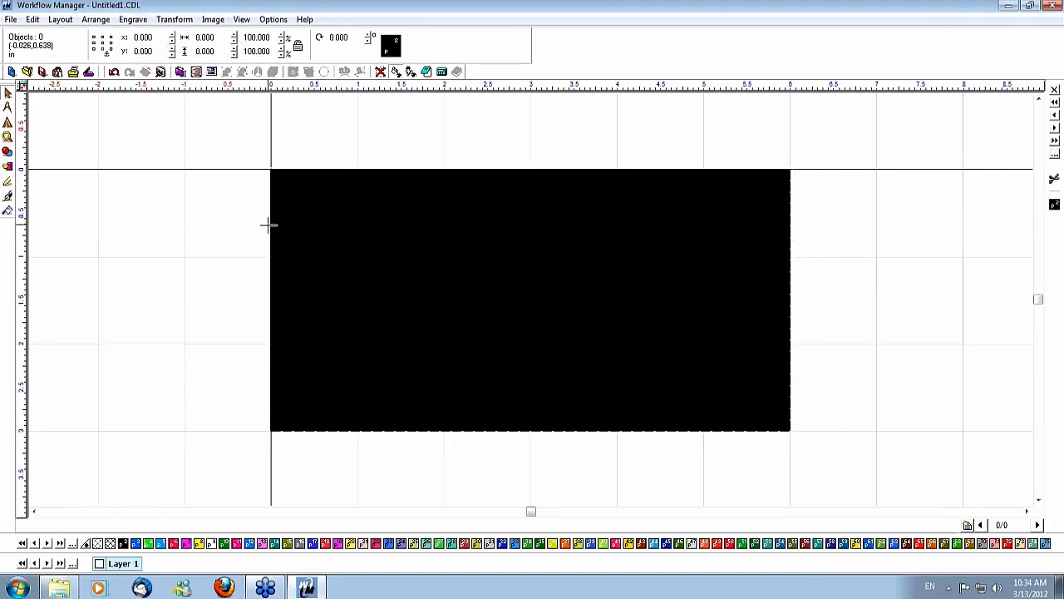
- Move the cut outline and the filled plate apart to tell them apart, undo both moves and clear the selection
left_click_drag(268, 224, 367, 299)
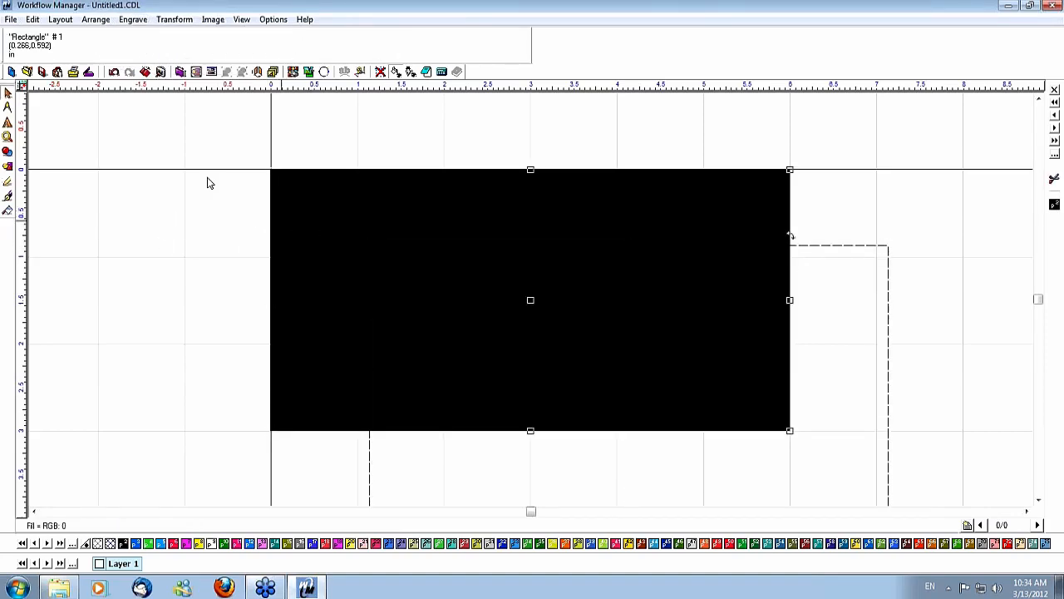
left_click_drag(309, 235, 147, 174)
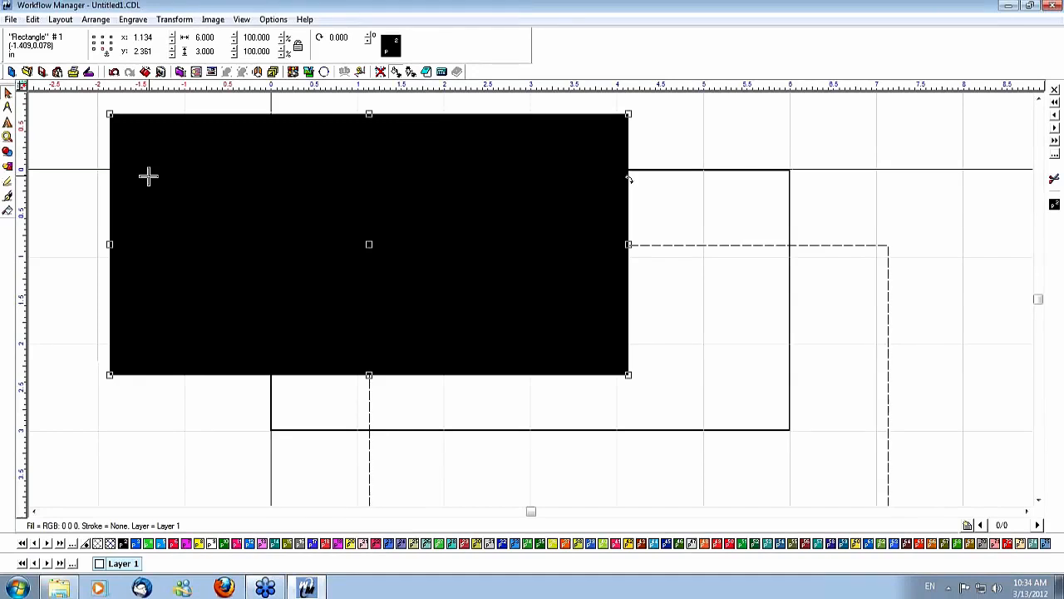
key("ctrl+z")
key("ctrl+z")
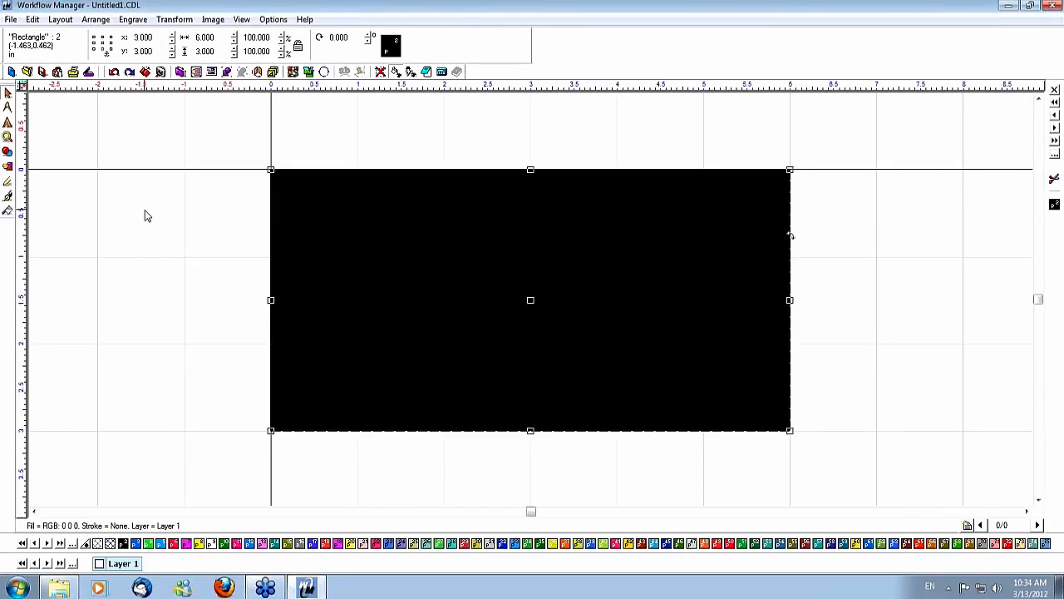
left_click(144, 216)
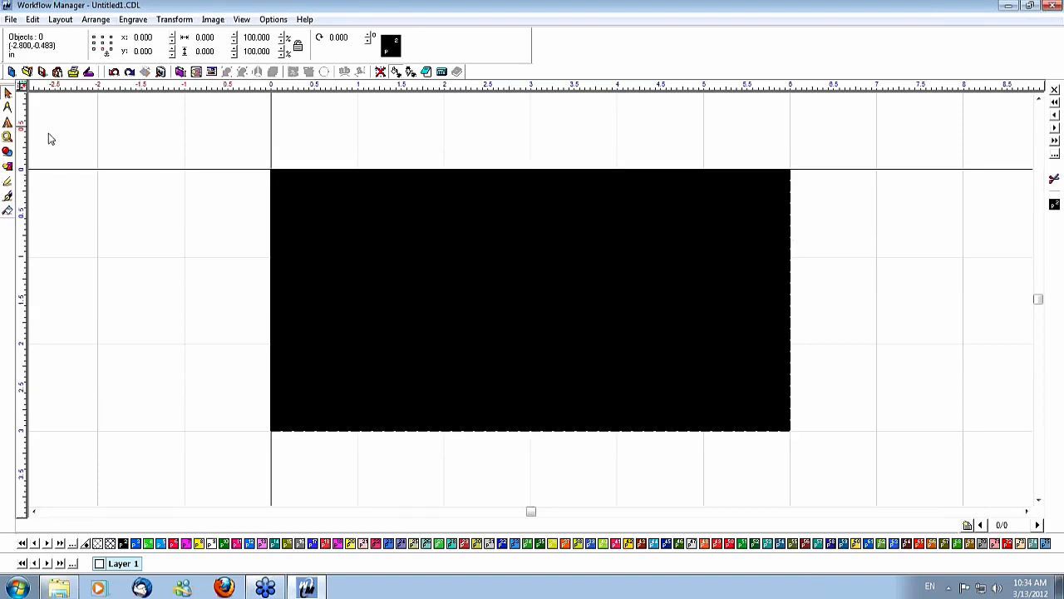
- Draw a Text Compose frame about 6 x 3 inches covering the whole plate from corner to corner
left_click(7, 123)
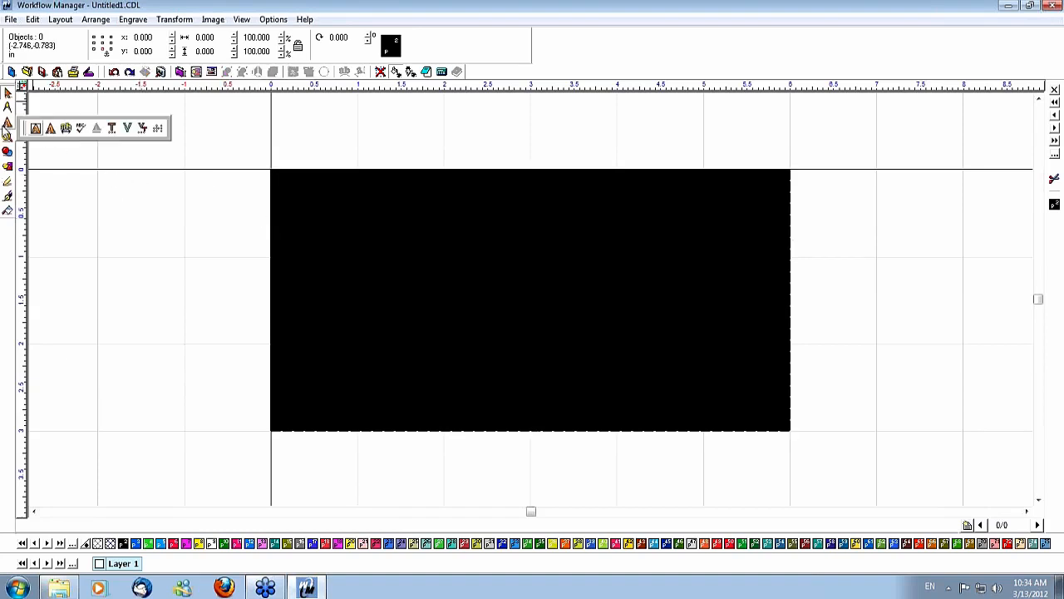
left_click(114, 132)
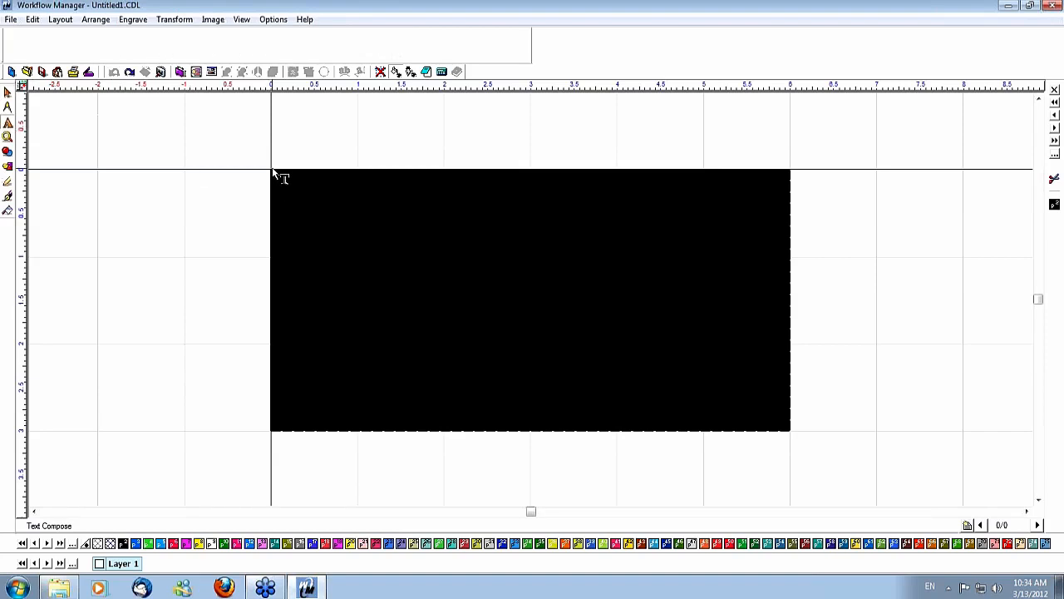
left_click_drag(275, 172, 791, 432)
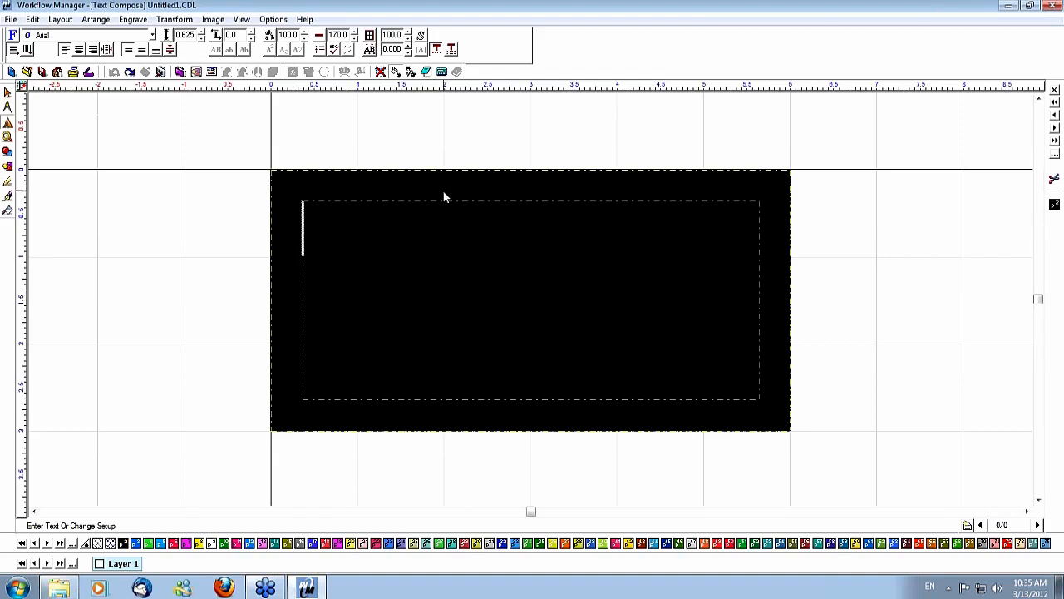
- Set all four absolute margins of the text frame to 0.5 inch
left_click(370, 42)
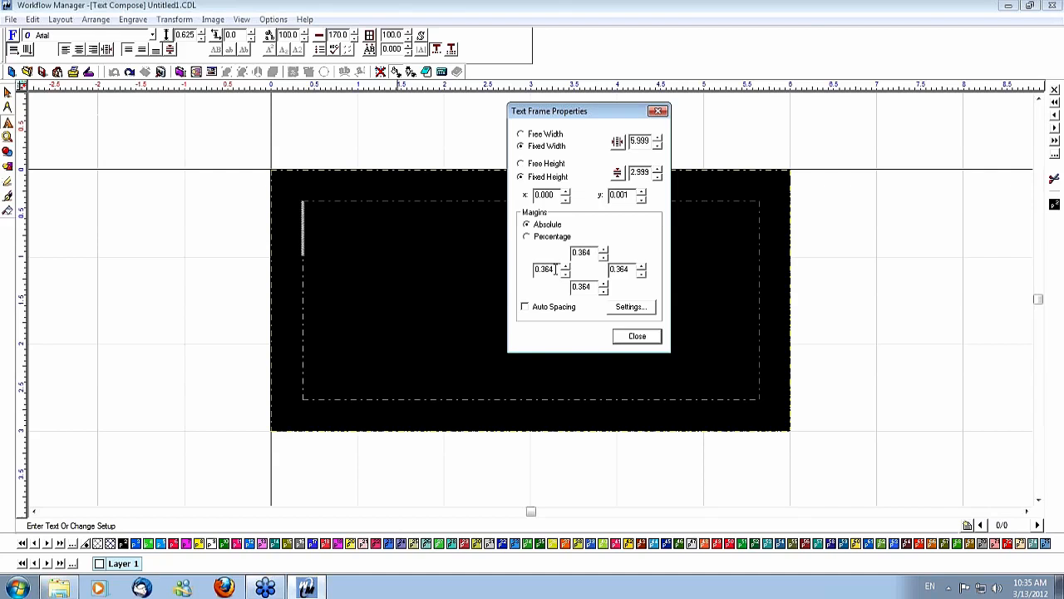
double_click(553, 269)
key("BackSpace")
type(".5")
key("Tab")
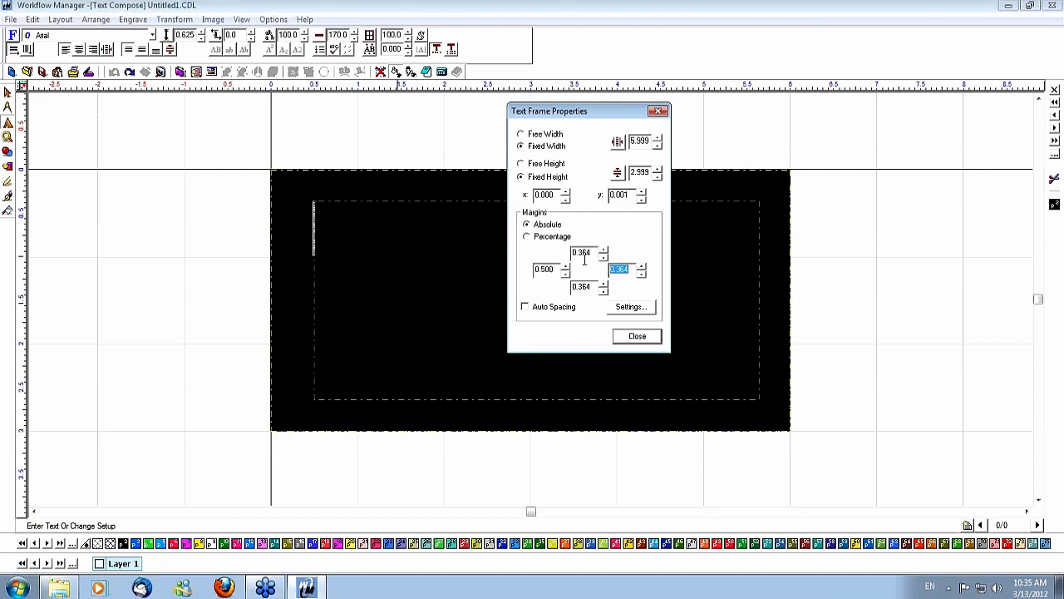
key("BackSpace")
type("5")
key("Tab")
key("BackSpace")
type(".5")
key("Tab")
key("BackSpace")
type(".5")
key("Tab")
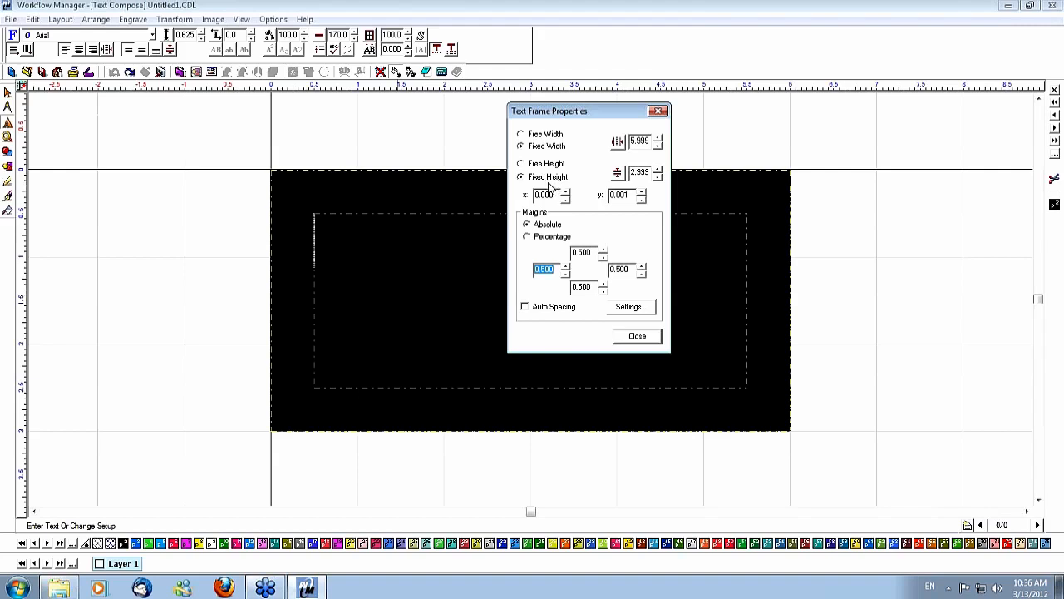
- Keep word wrap enabled in the frame's horizontal compression, set it to wrap after 0% compression, and close the frame properties
left_click(618, 143)
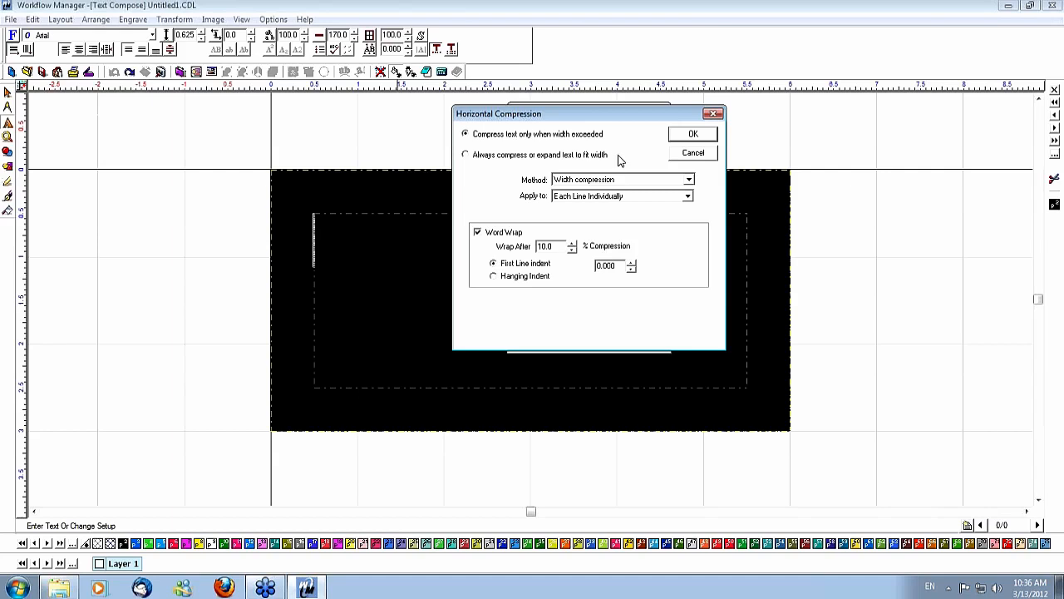
left_click(477, 233)
left_click(477, 233)
double_click(560, 246)
type("0")
key("Tab")
left_click(694, 137)
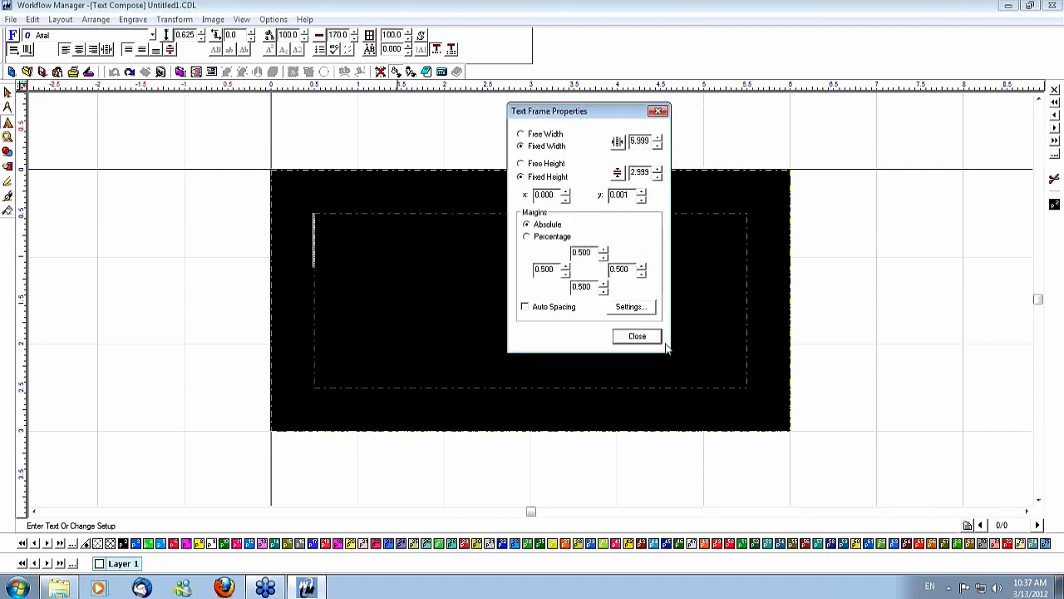
left_click(638, 337)
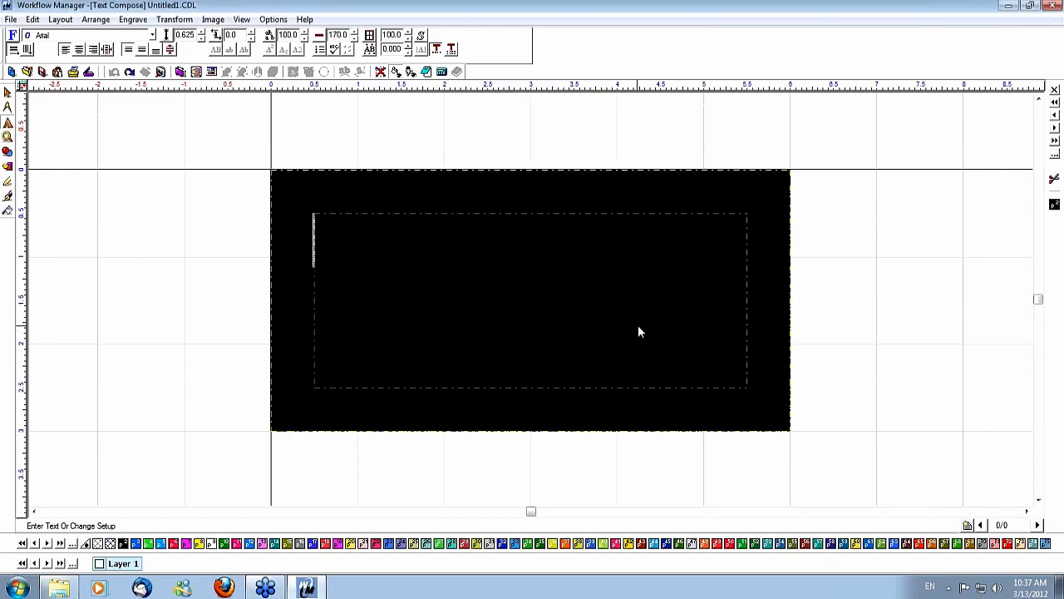
- Set the text colour to white and enter HELLO THERE in the frame
type("a")
left_click(210, 544)
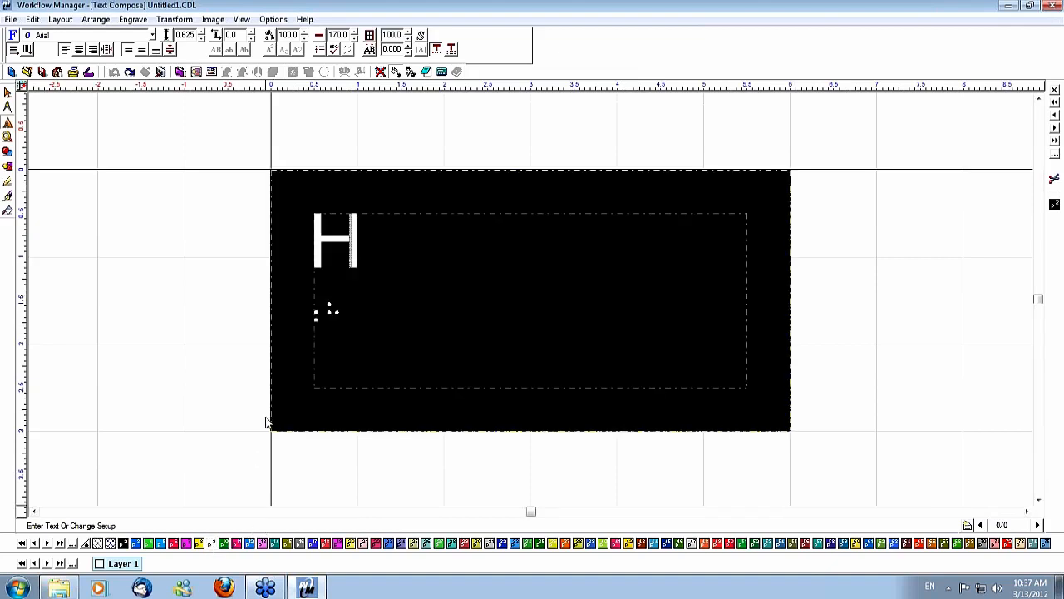
type("EL")
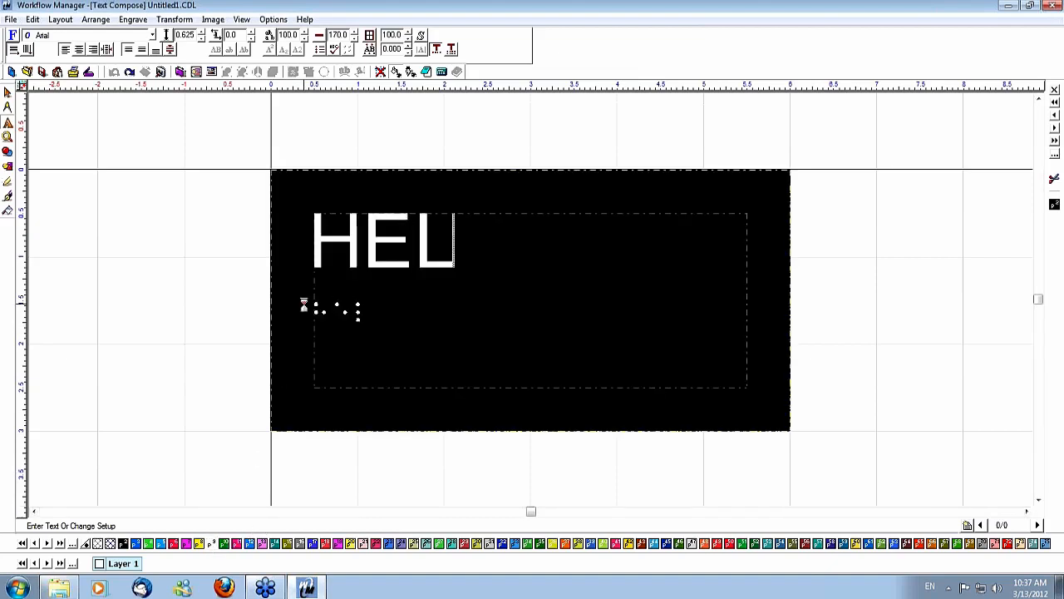
type("LO THERE")
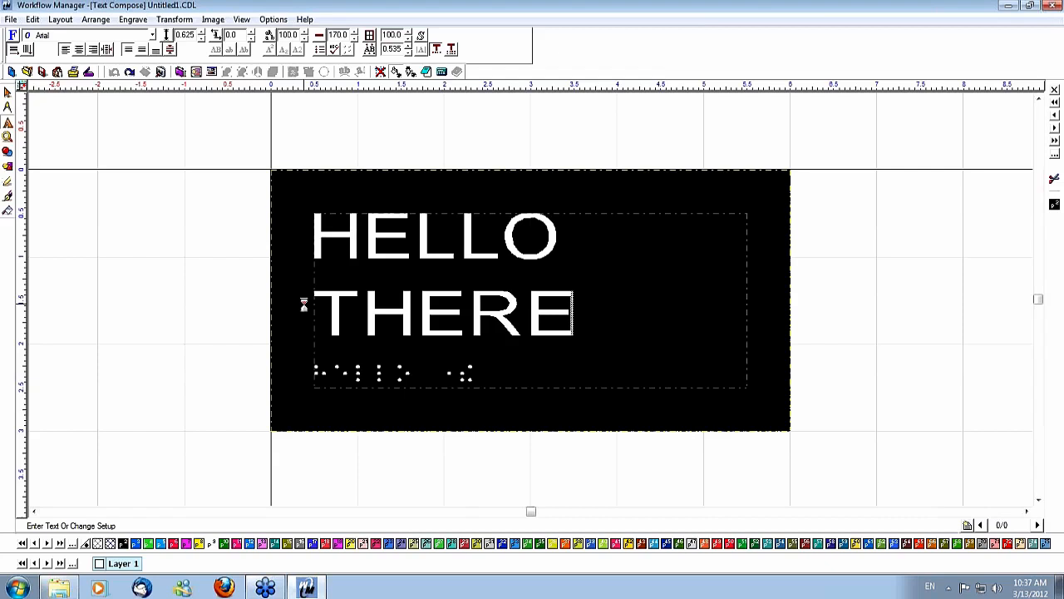
- Replace the HELLO THERE text in the frame with ROOM 100
key("BackSpace")
key("BackSpace")
key("BackSpace")
key("BackSpace")
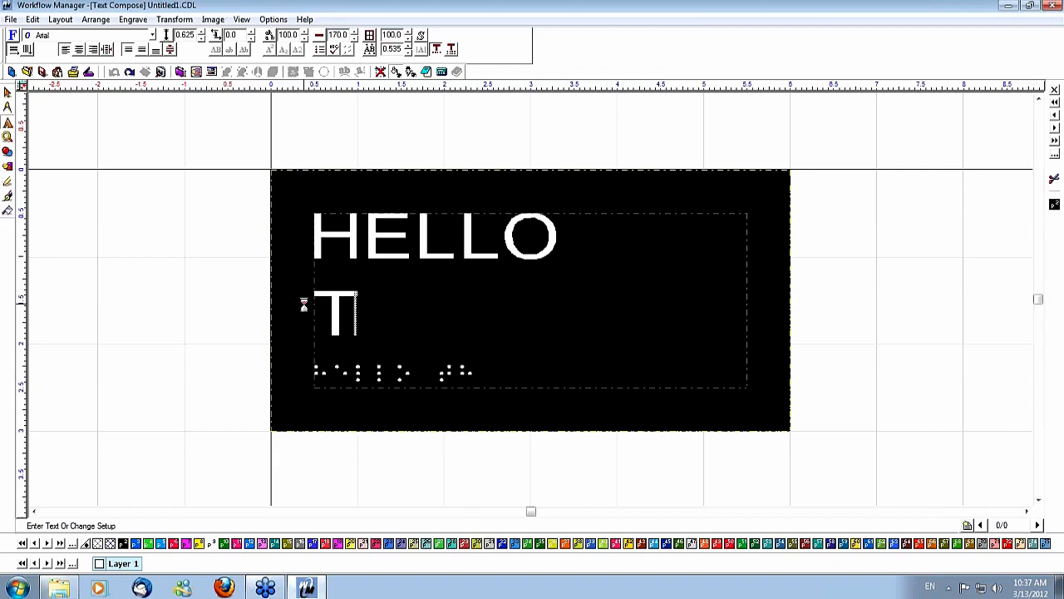
key("BackSpace")
key("BackSpace")
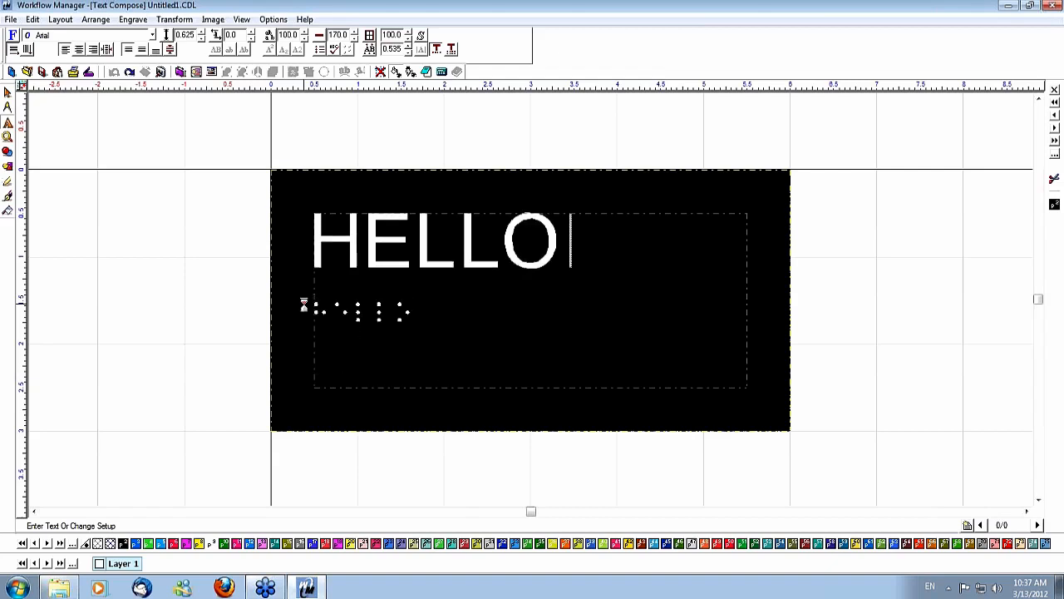
key("BackSpace")
key("BackSpace")
key("BackSpace")
key("BackSpace")
key("BackSpace")
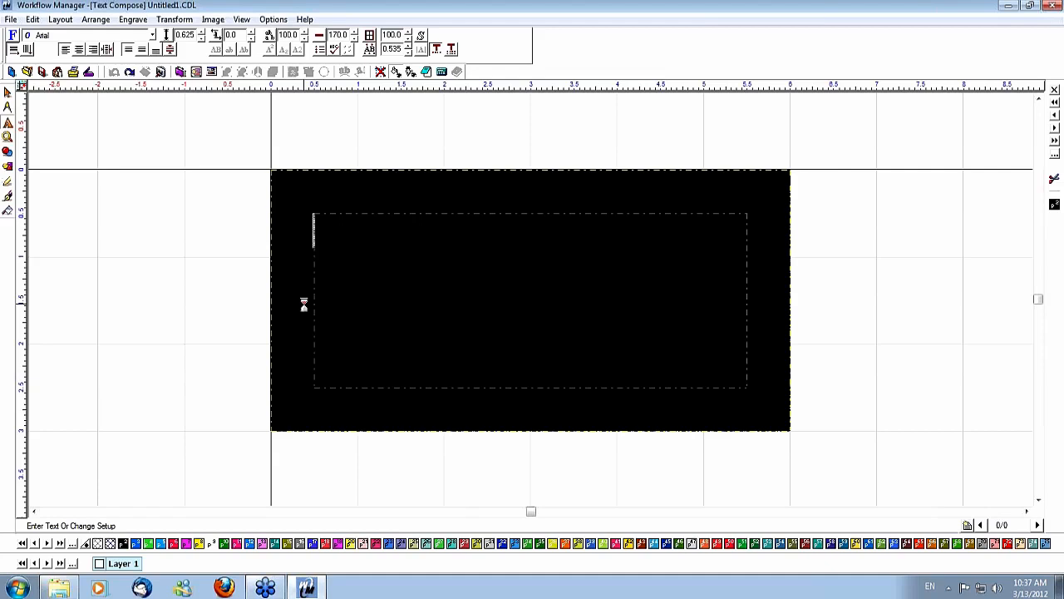
type("ROOM")
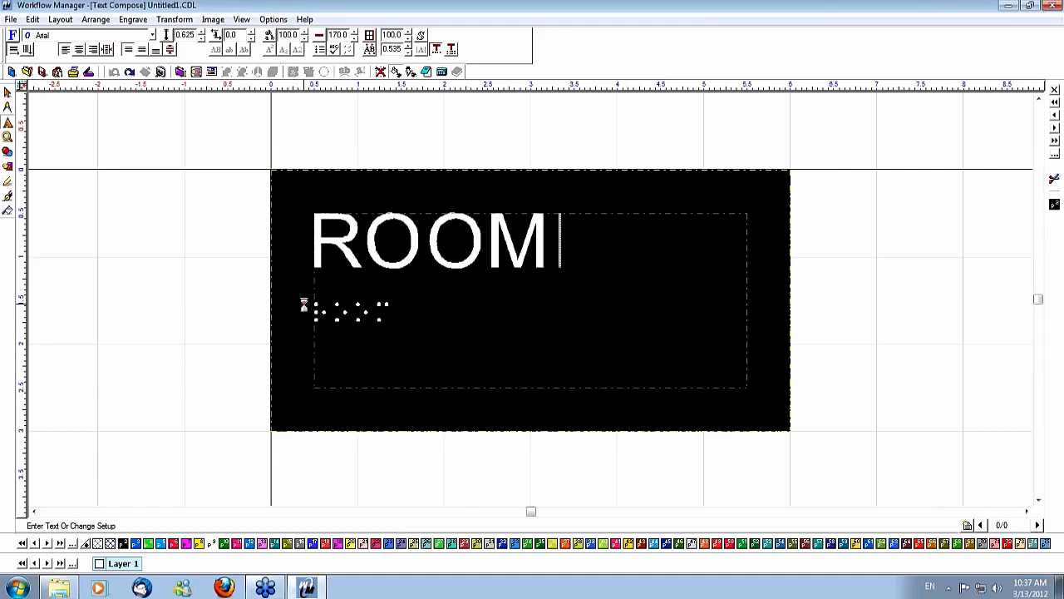
type(" 10")
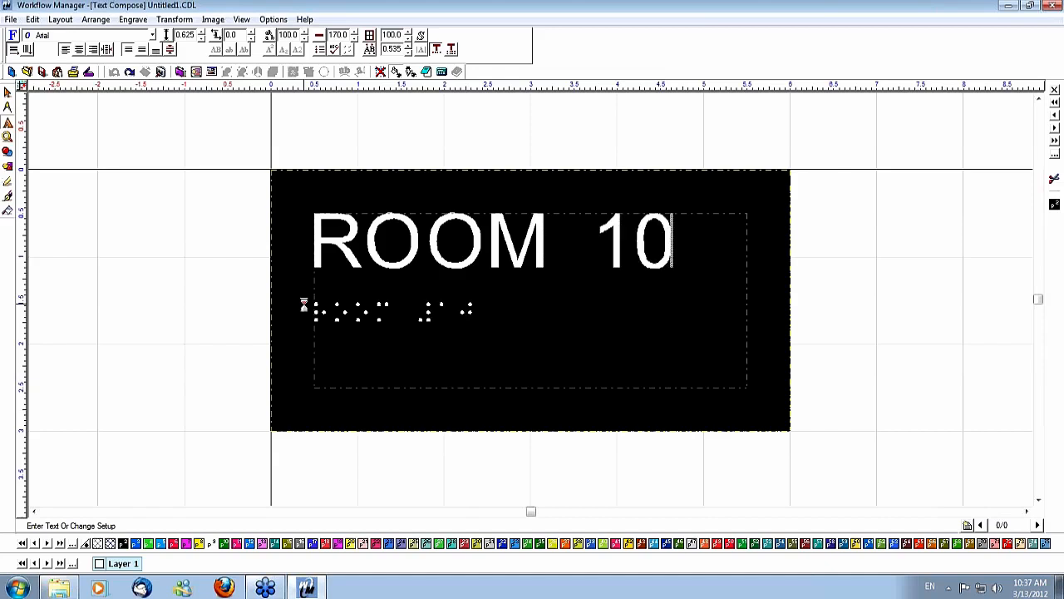
type("0")
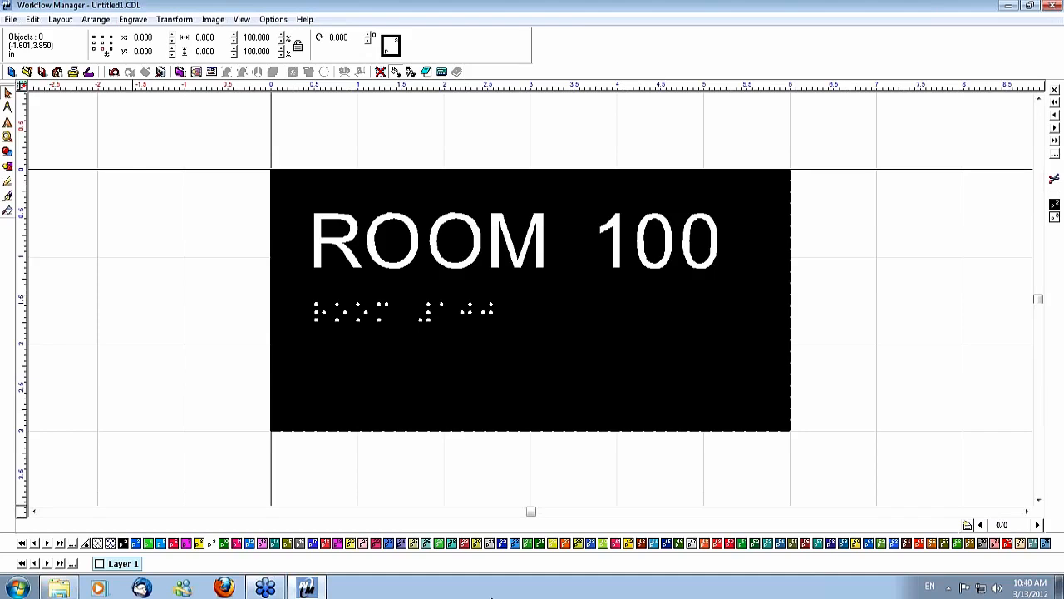
- Lay out the whole sign as a sheet of 24 copies using Sheet Setup
key("ctrl+a")
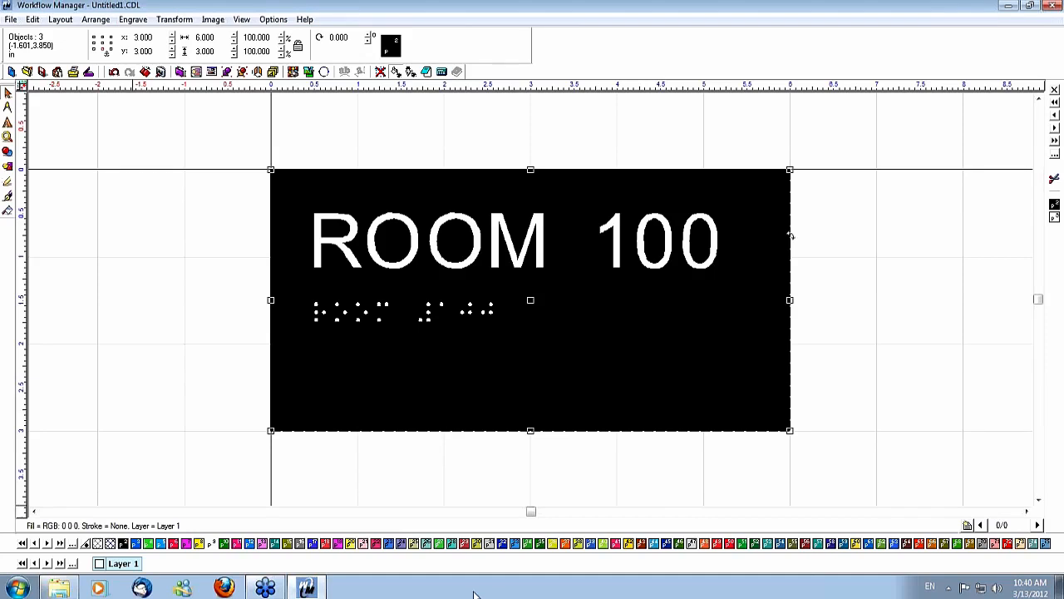
left_click(60, 20)
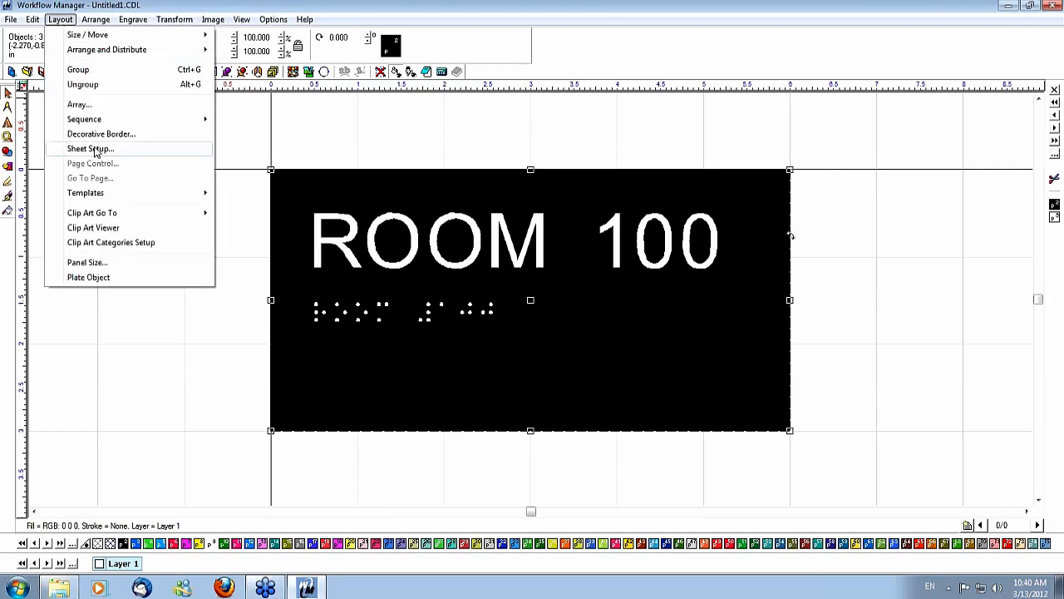
left_click(90, 148)
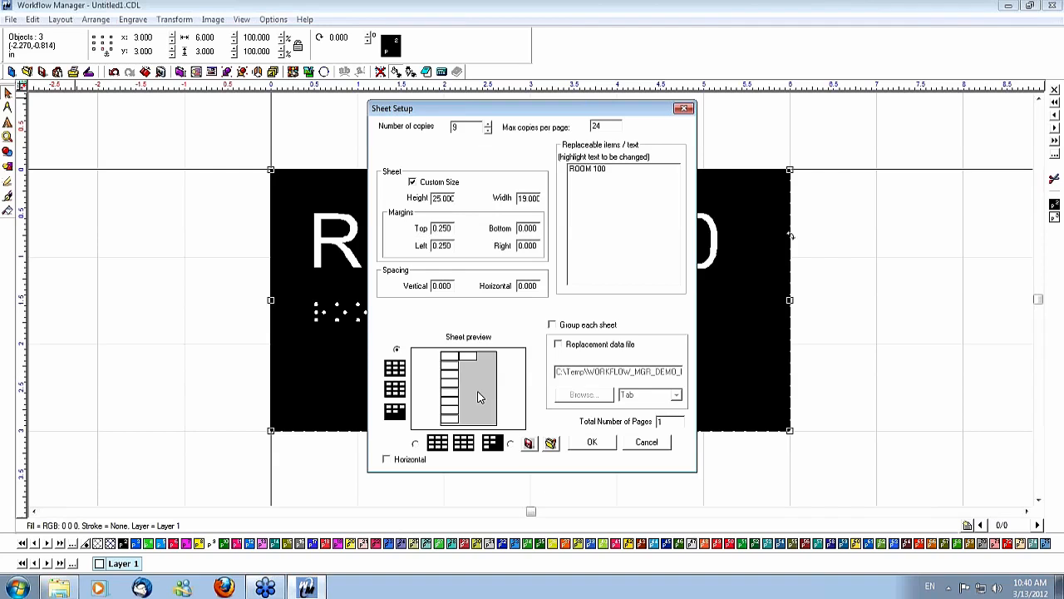
left_click(489, 123)
left_click(489, 123)
left_click(489, 123)
left_click(489, 123)
left_click(488, 123)
left_click(489, 123)
left_click(488, 123)
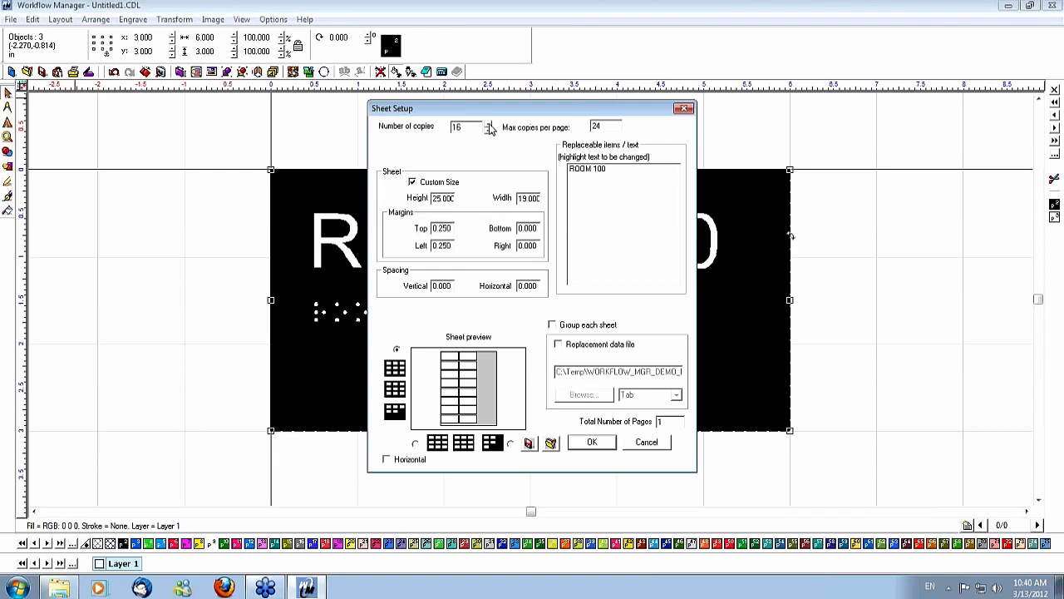
left_click(489, 124)
left_click(489, 123)
left_click(489, 123)
left_click(488, 123)
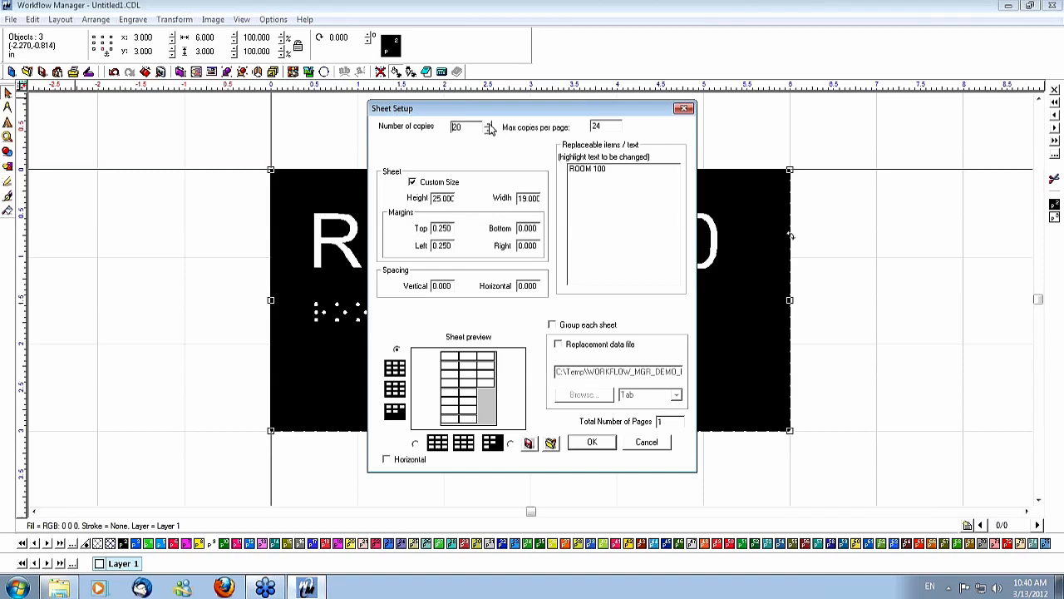
left_click(489, 123)
left_click(489, 123)
left_click(489, 123)
left_click(489, 123)
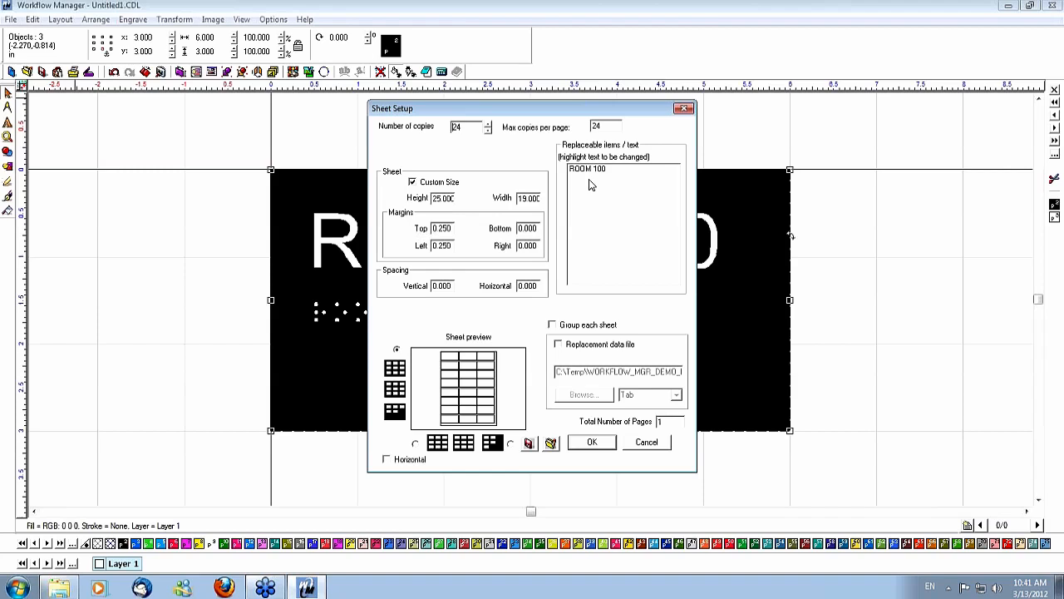
left_click(599, 448)
left_click(596, 445)
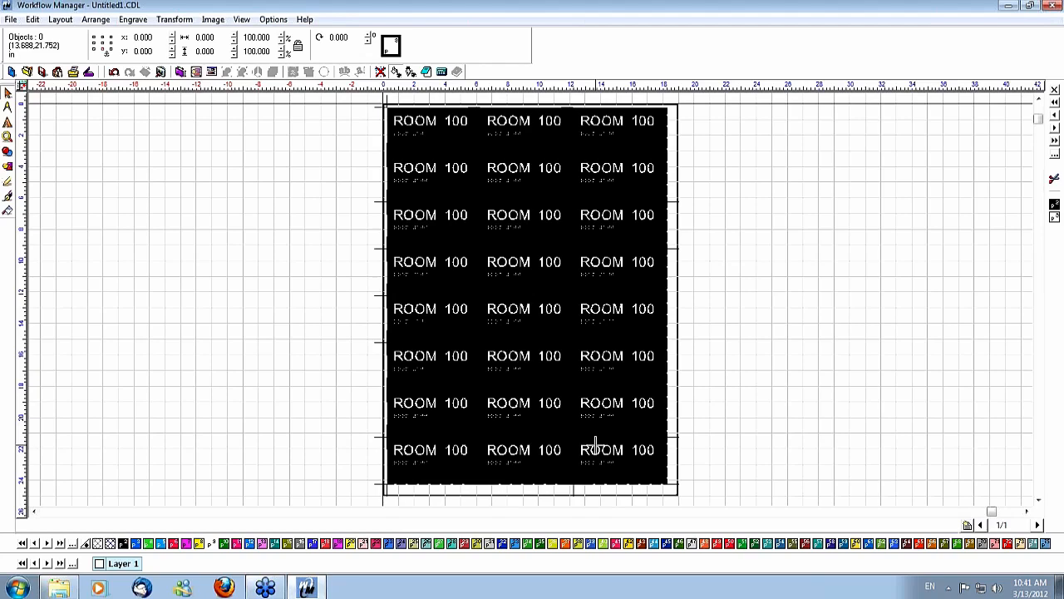
- Examine the registration dots and crop marks up close at the corners of the sheet
left_click(8, 137)
left_click(37, 144)
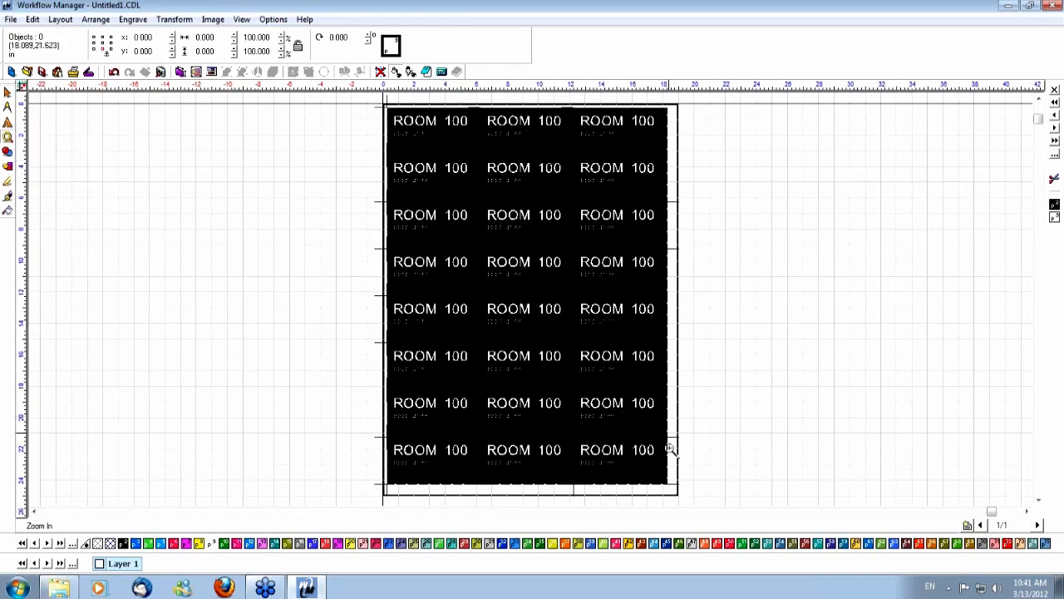
left_click_drag(698, 464, 653, 505)
left_click(548, 371)
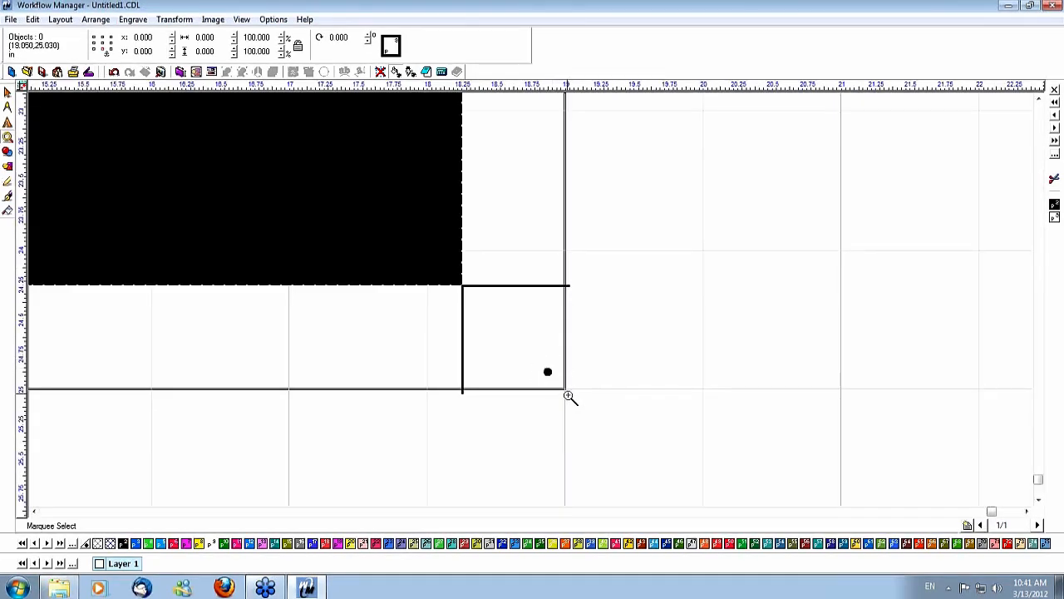
scroll(435, 452, "down", 4)
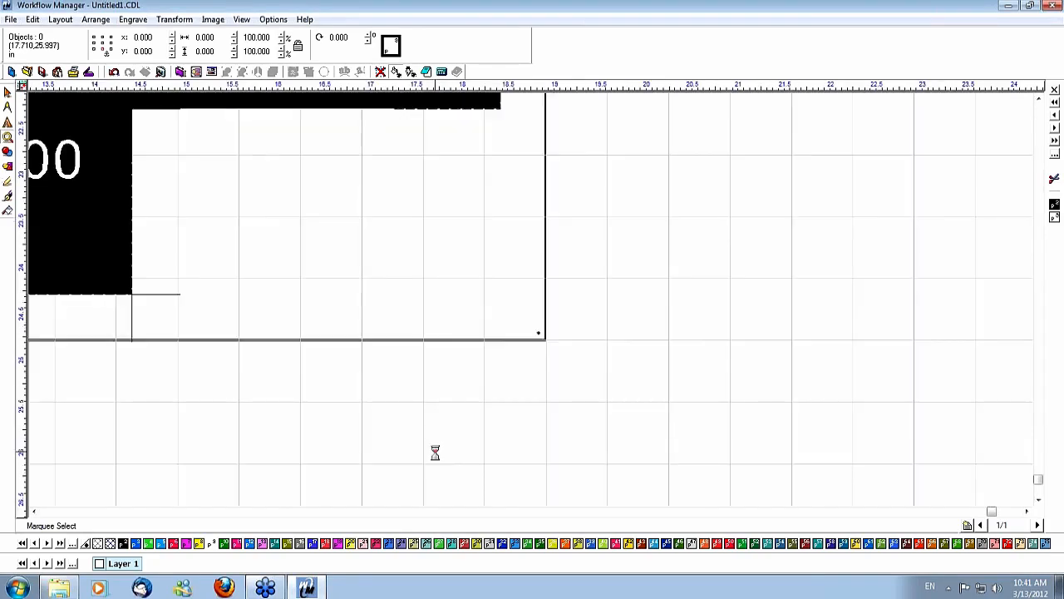
left_click_drag(173, 294, 214, 328)
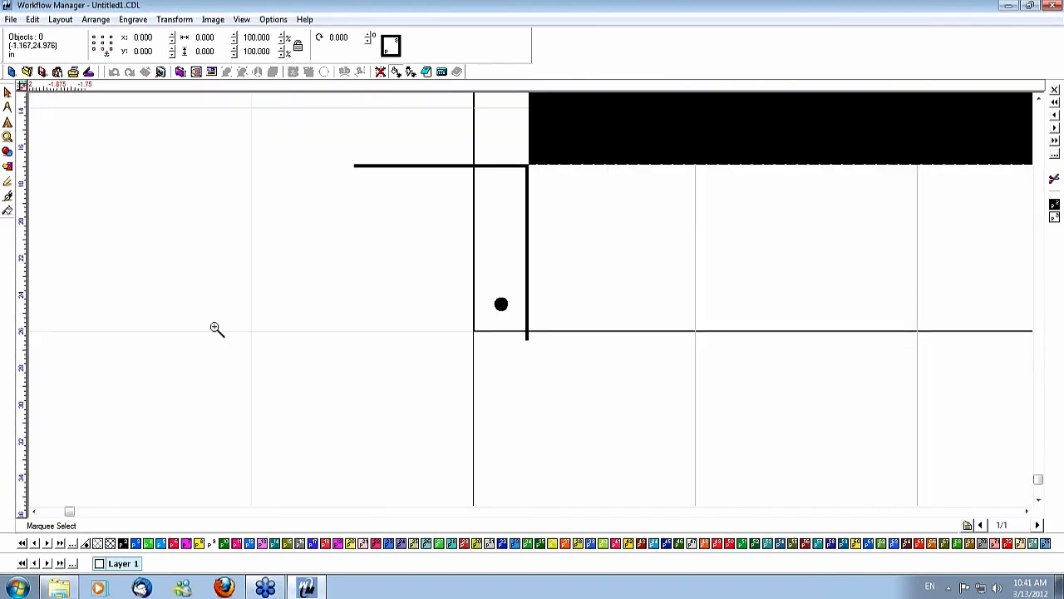
scroll(388, 182, "down", 5)
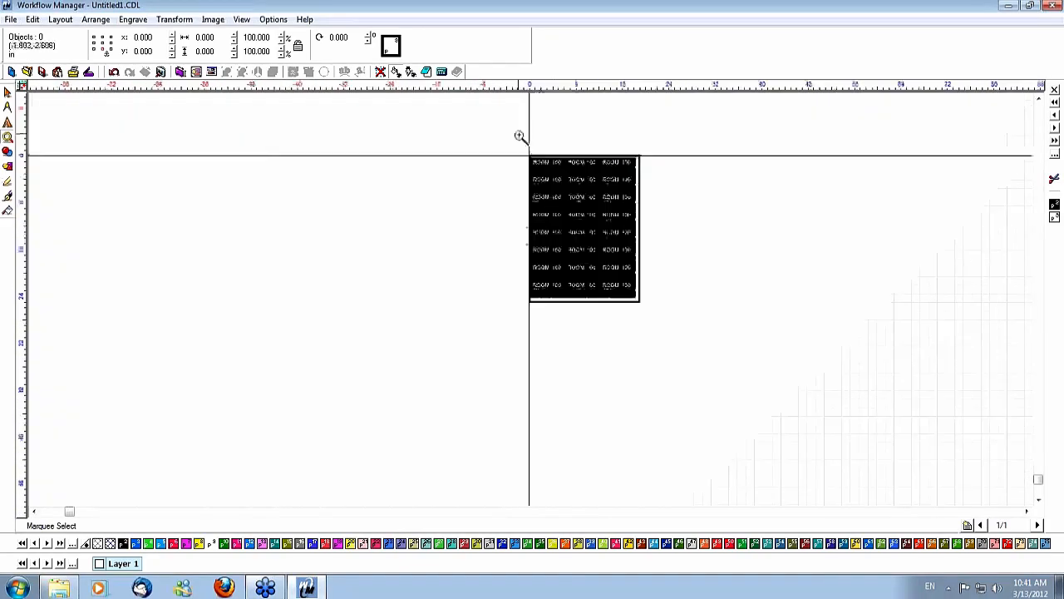
left_click_drag(516, 142, 544, 173)
scroll(527, 291, "up", 3)
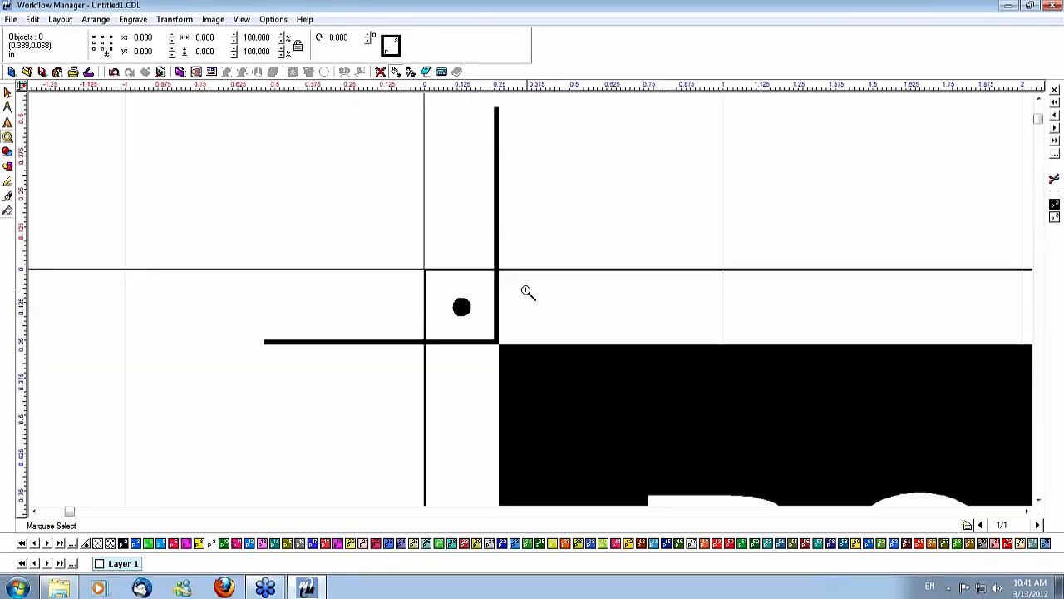
scroll(521, 286, "down", 3)
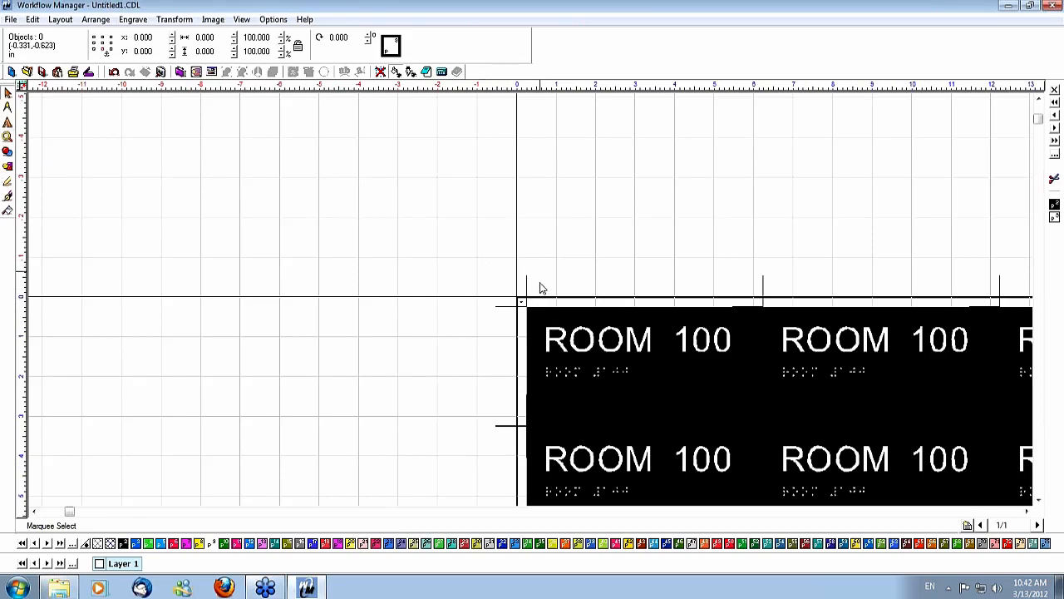
- Inspect the individual crop marks around the sign copies, showing the sheet in outline view
left_click(527, 285)
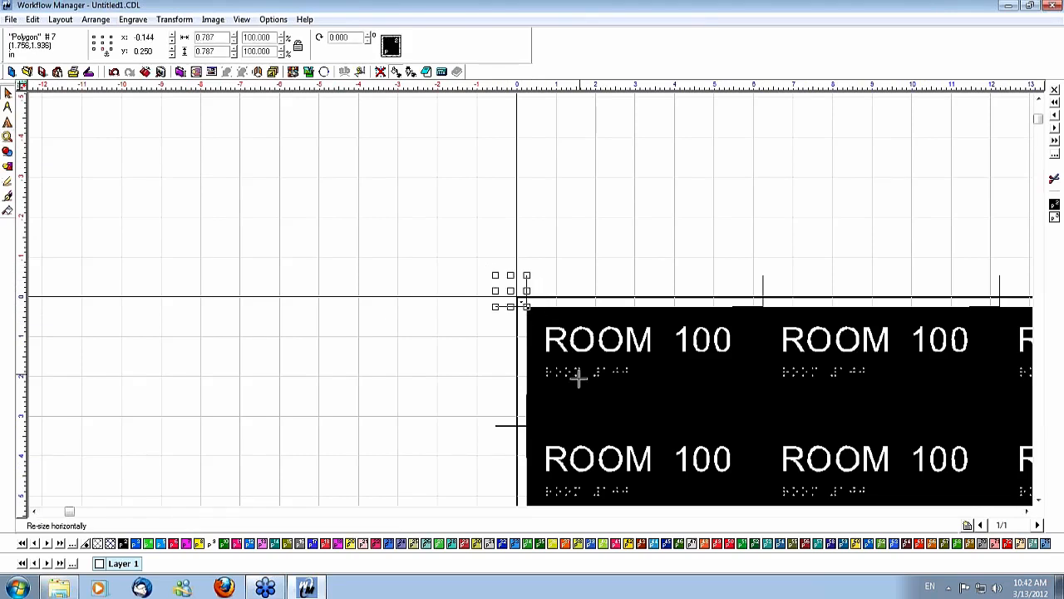
left_click(513, 425)
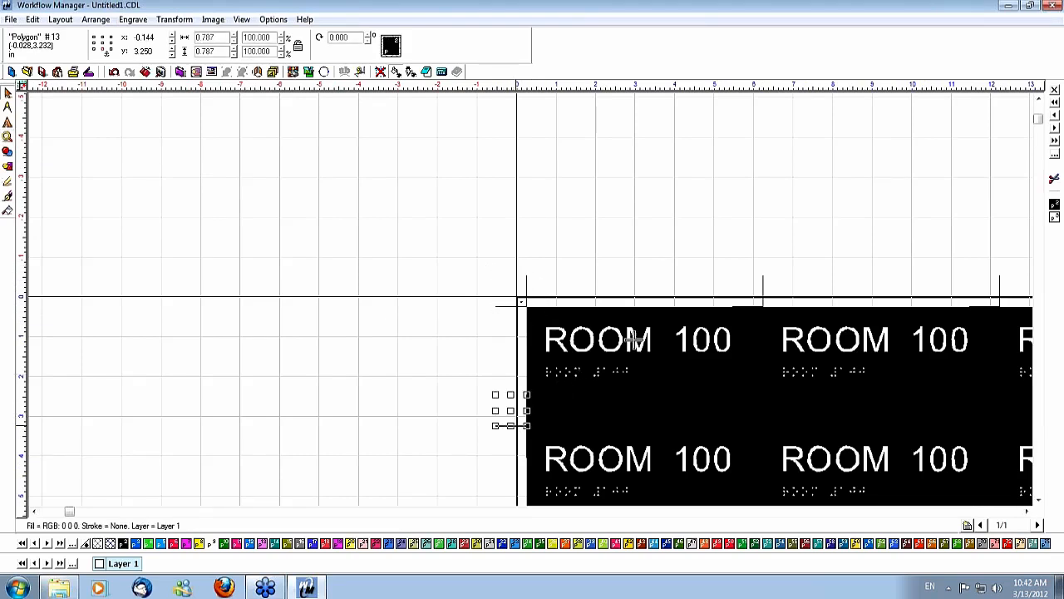
left_click(762, 276)
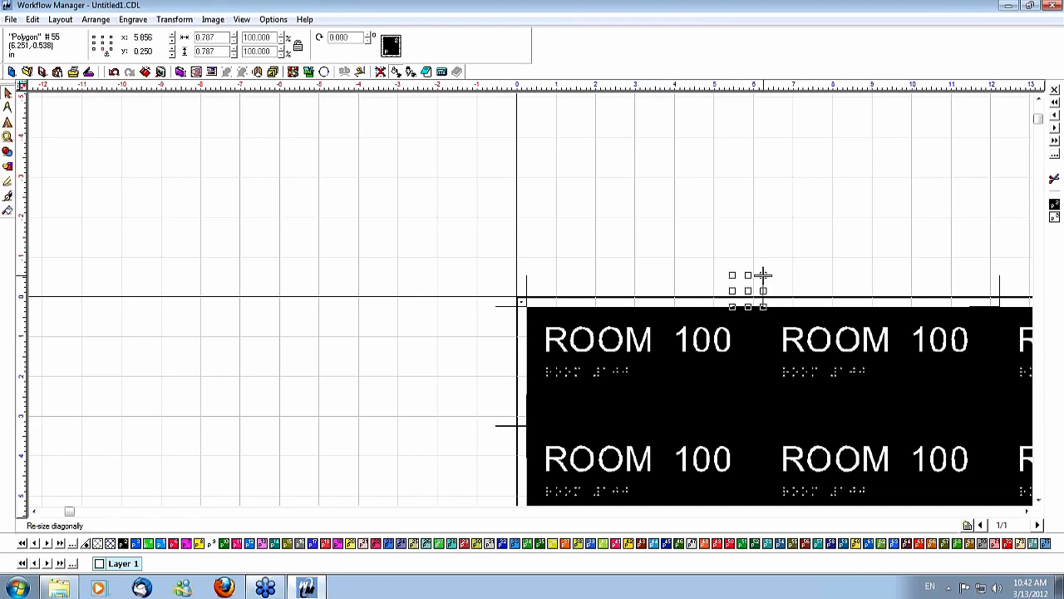
key("ctrl+f")
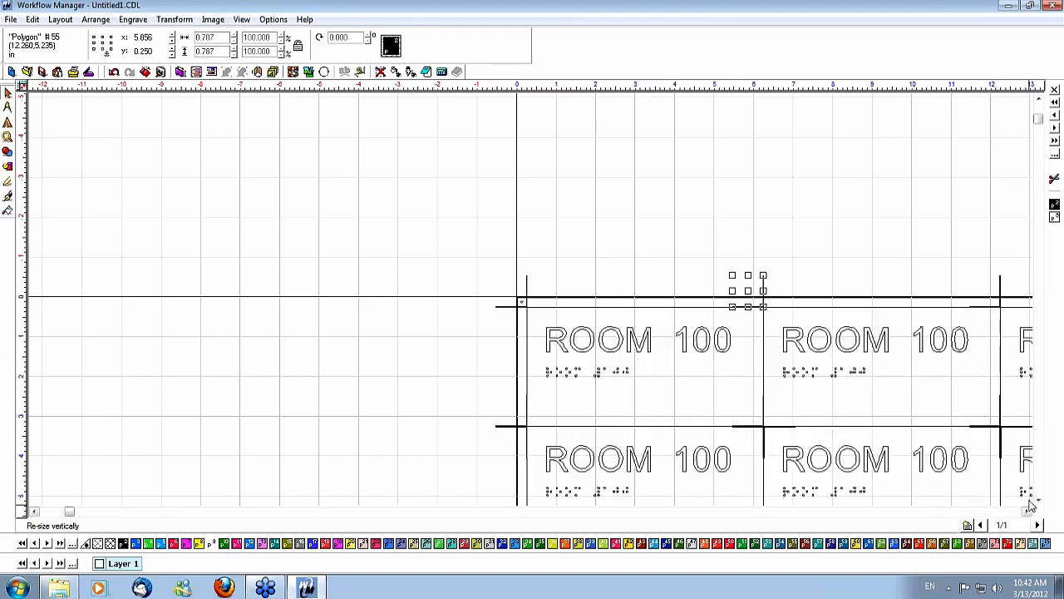
left_click(1037, 500)
left_click(1037, 500)
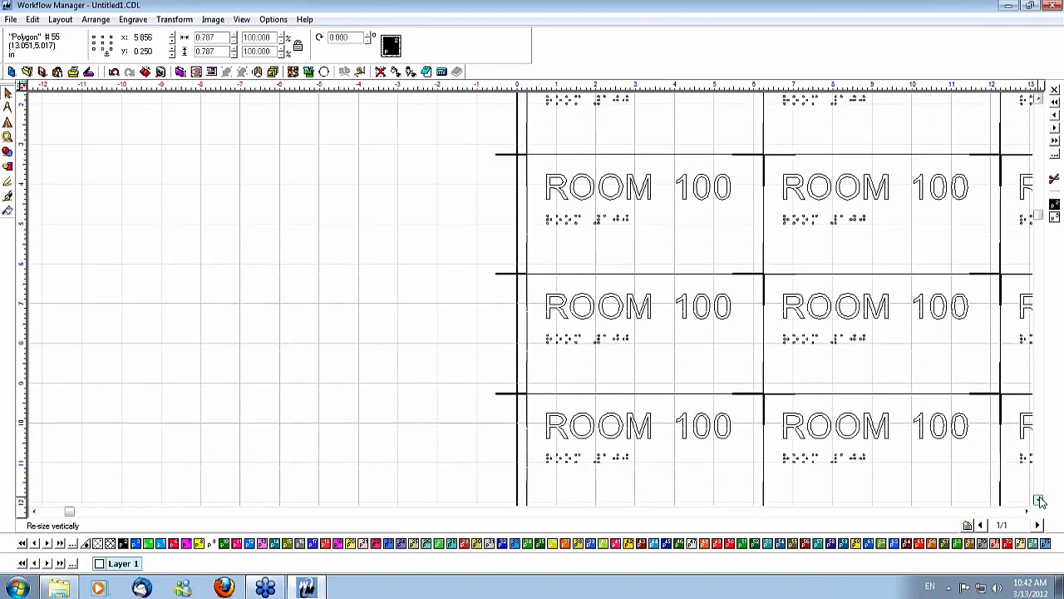
left_click(1036, 500)
left_click(1036, 500)
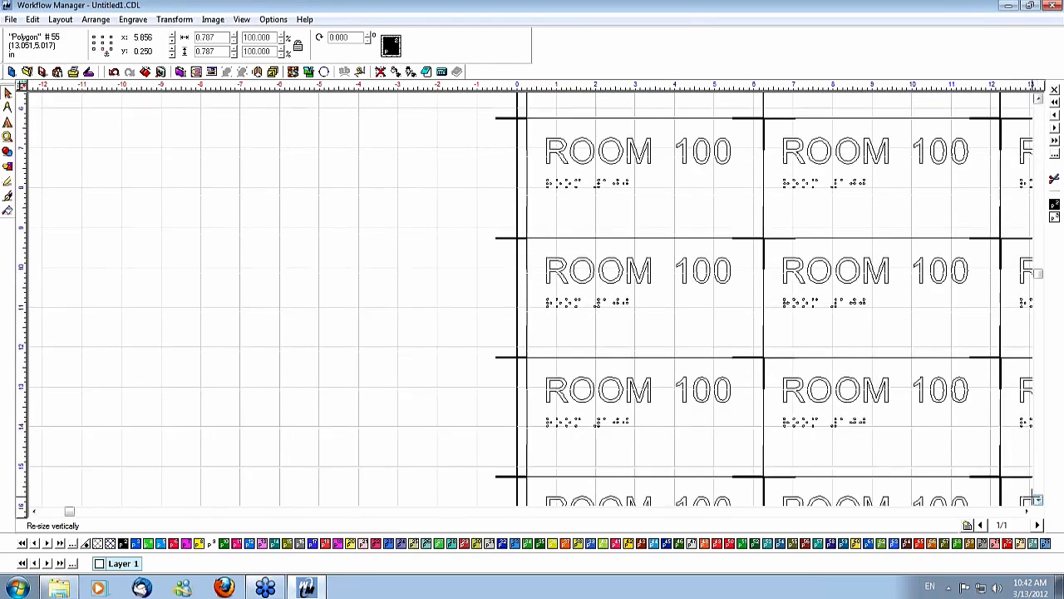
- Undo the sheet layout and show the single sign filled again
left_click(311, 319)
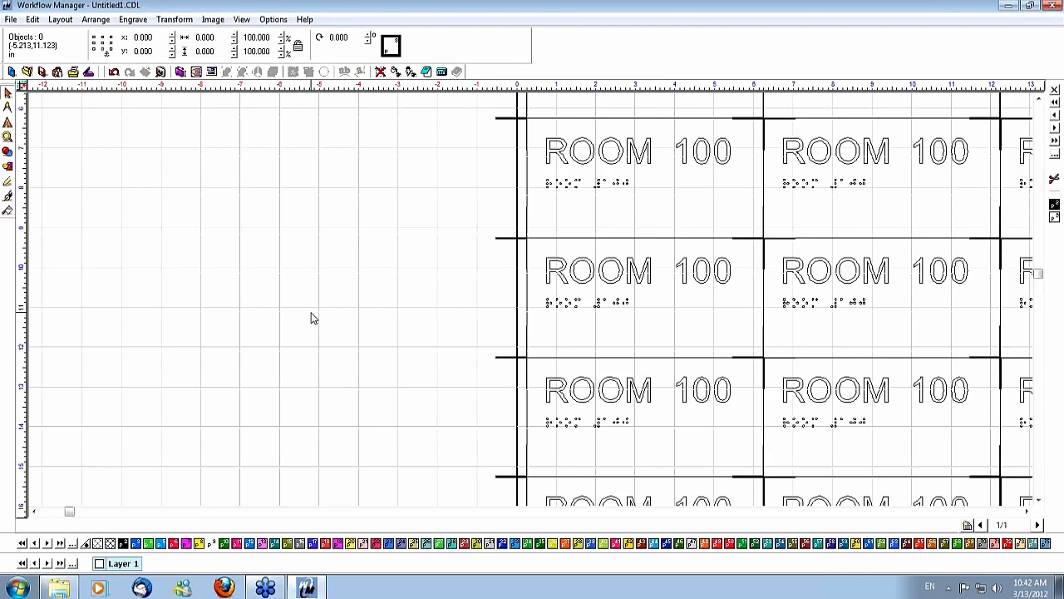
key("ctrl+z")
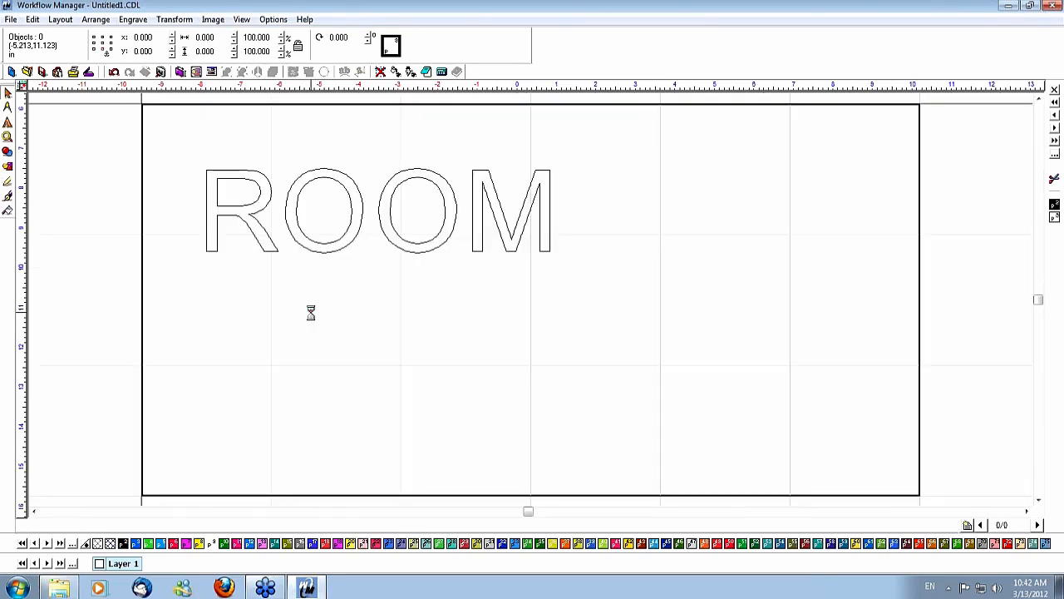
key("F9")
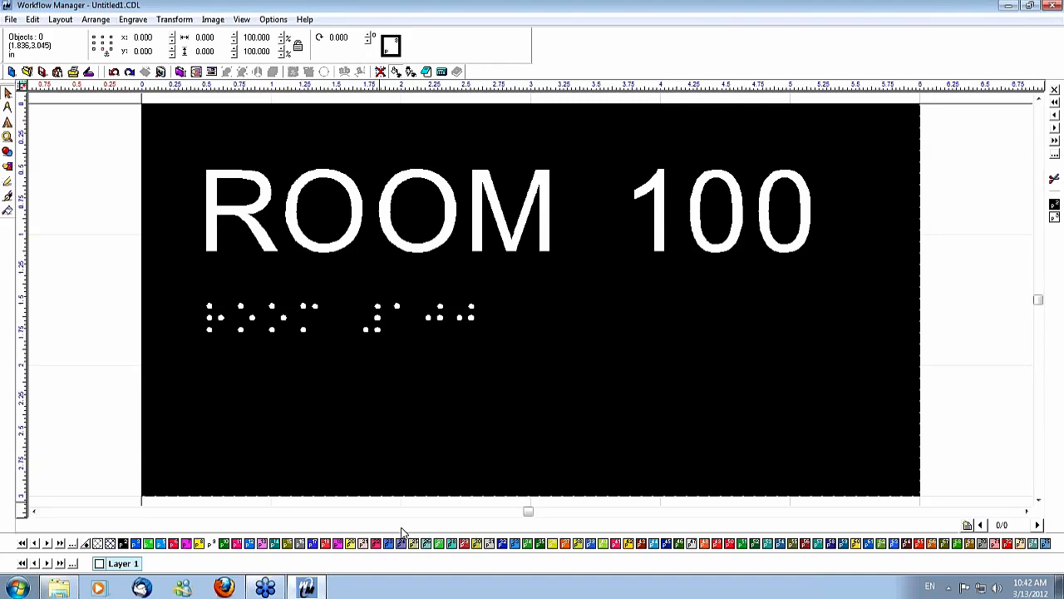
- Select the whole sign and set the number of copies to 39 in Sheet Setup
key("ctrl+a")
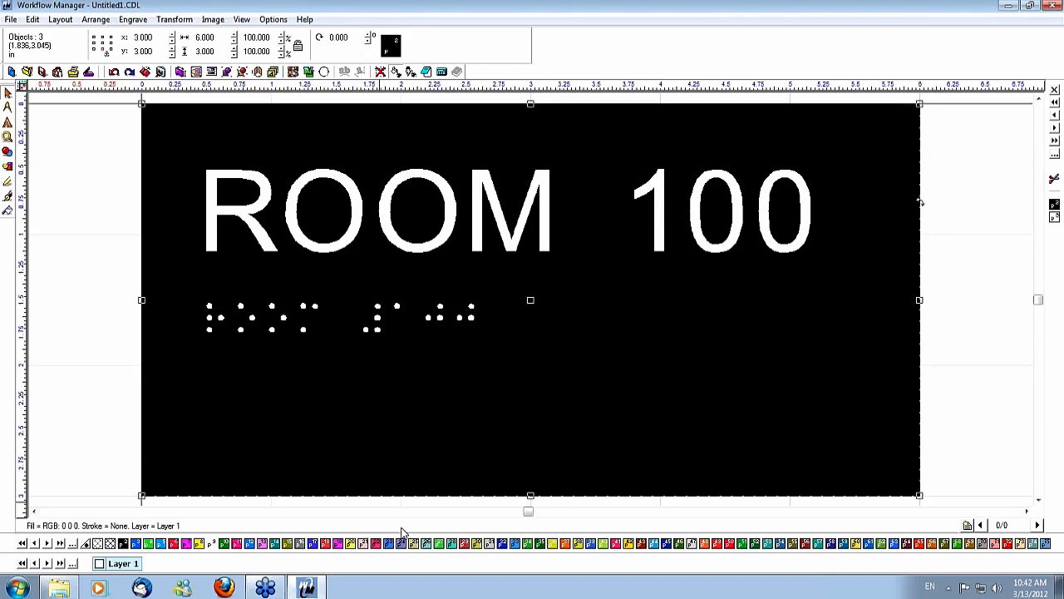
left_click(60, 19)
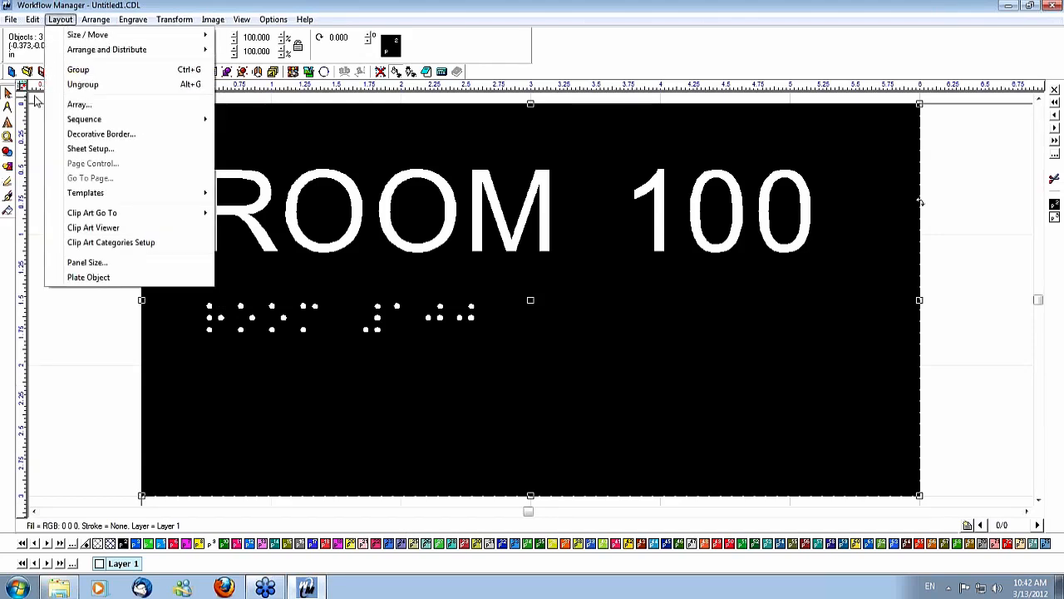
left_click(72, 148)
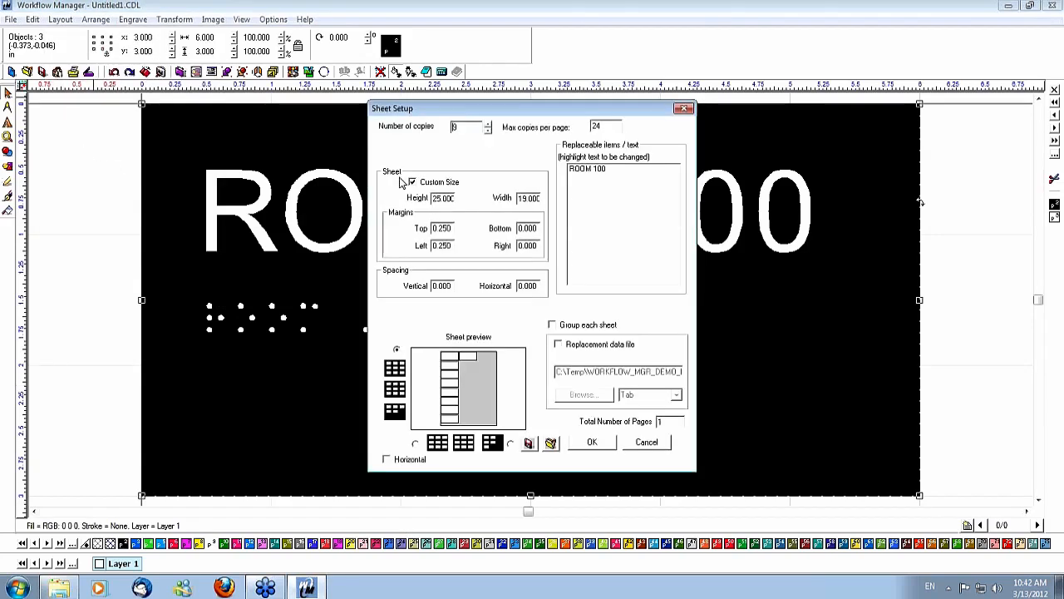
left_click(489, 123)
left_click(488, 123)
left_click(488, 123)
left_click(489, 123)
left_click(489, 123)
double_click(489, 123)
left_click(489, 123)
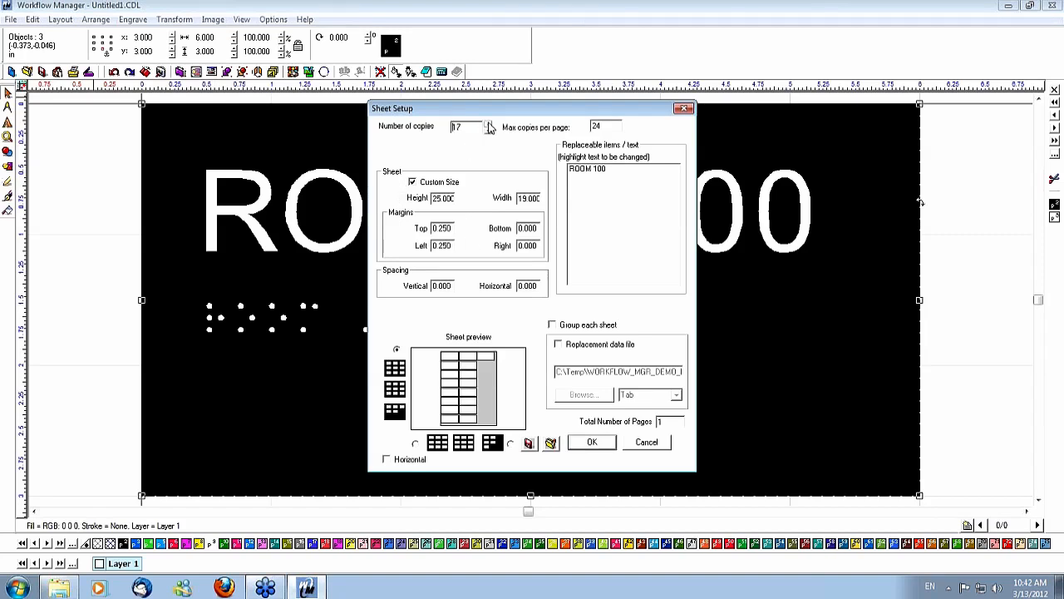
double_click(489, 123)
double_click(488, 123)
left_click(489, 123)
double_click(489, 123)
left_click(489, 123)
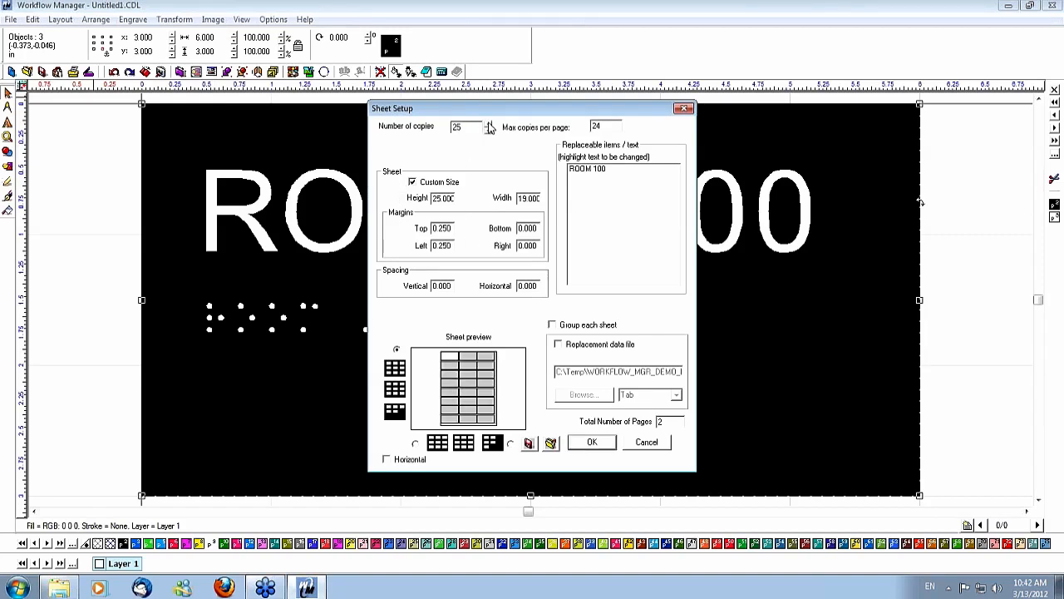
double_click(489, 123)
left_click(489, 123)
double_click(489, 123)
double_click(489, 123)
left_click(489, 123)
double_click(489, 123)
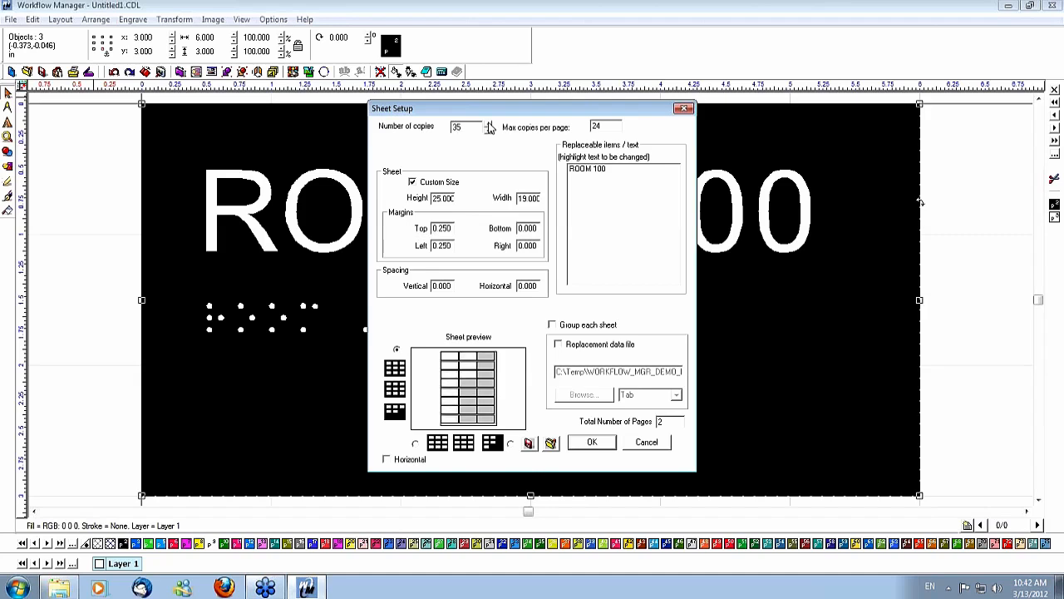
left_click(489, 123)
double_click(489, 123)
left_click(489, 123)
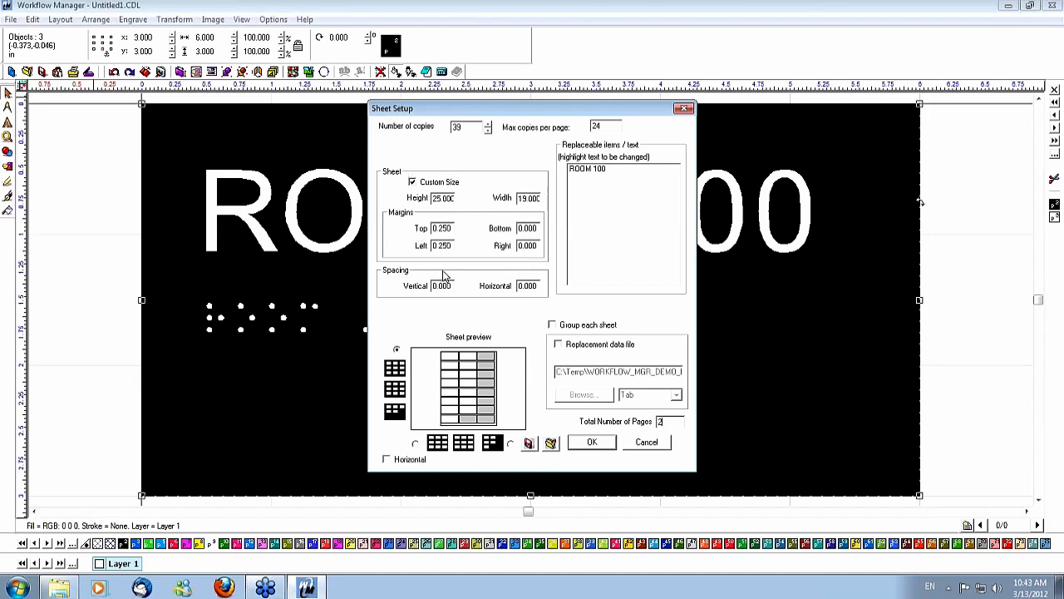
- Mark ROOM 100 as replaceable text, accept the sheet setup, and open serialization for the entire ROOM 100 column
left_click(588, 169)
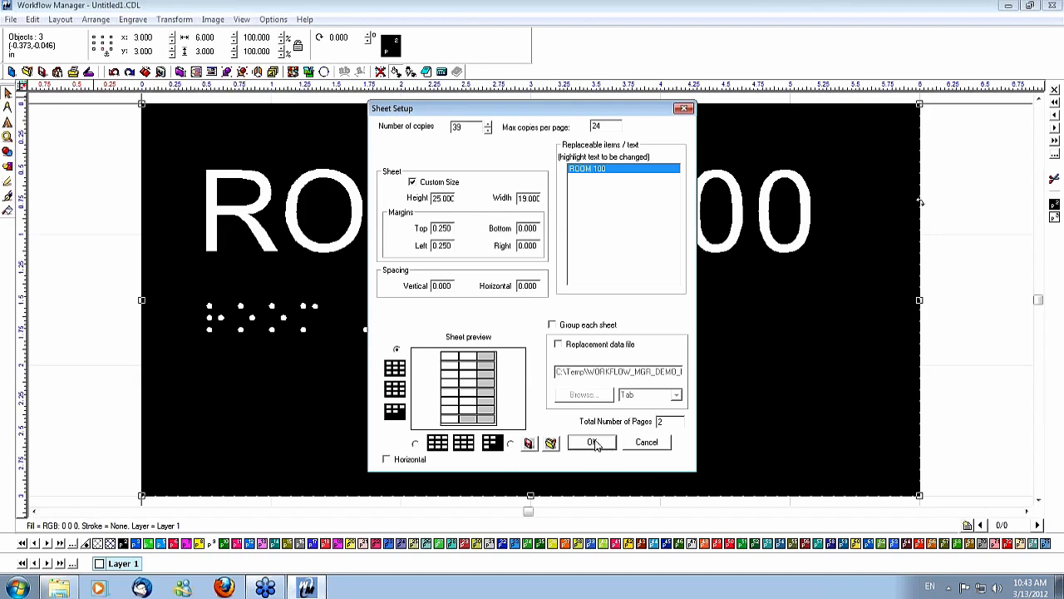
left_click(591, 442)
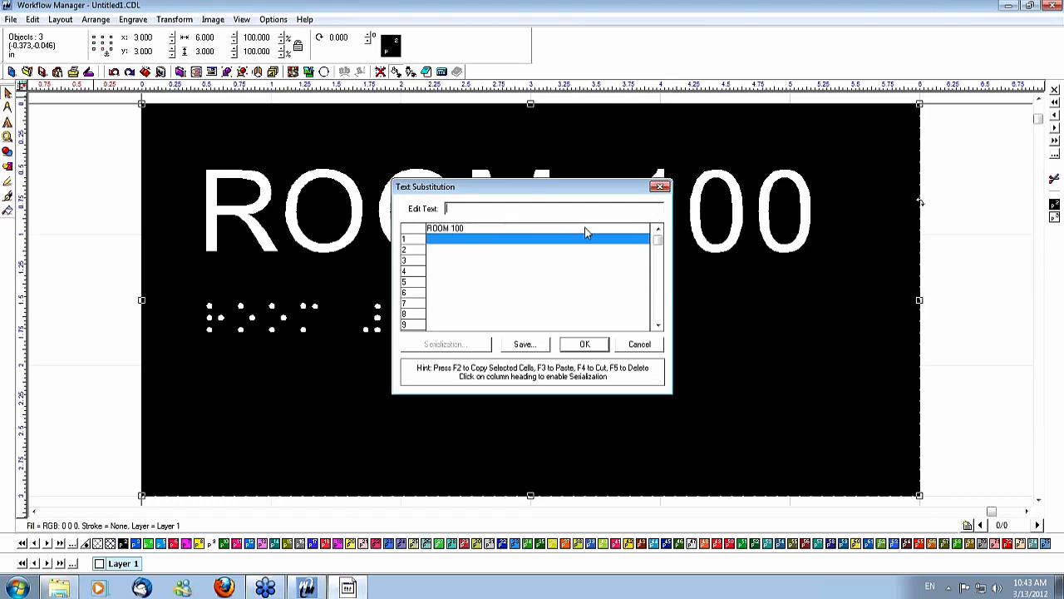
left_click(445, 230)
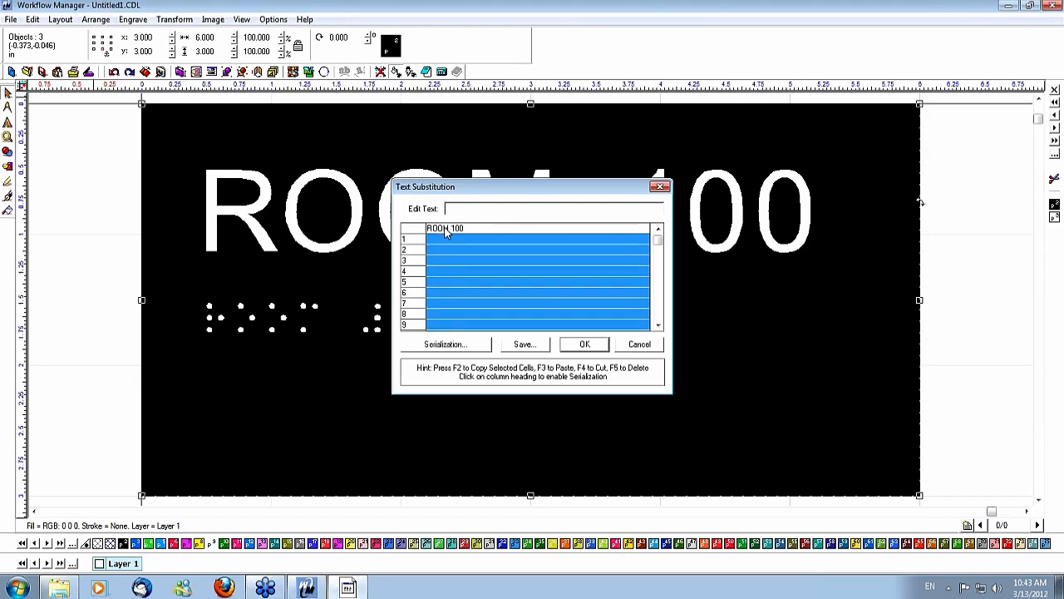
left_click(446, 345)
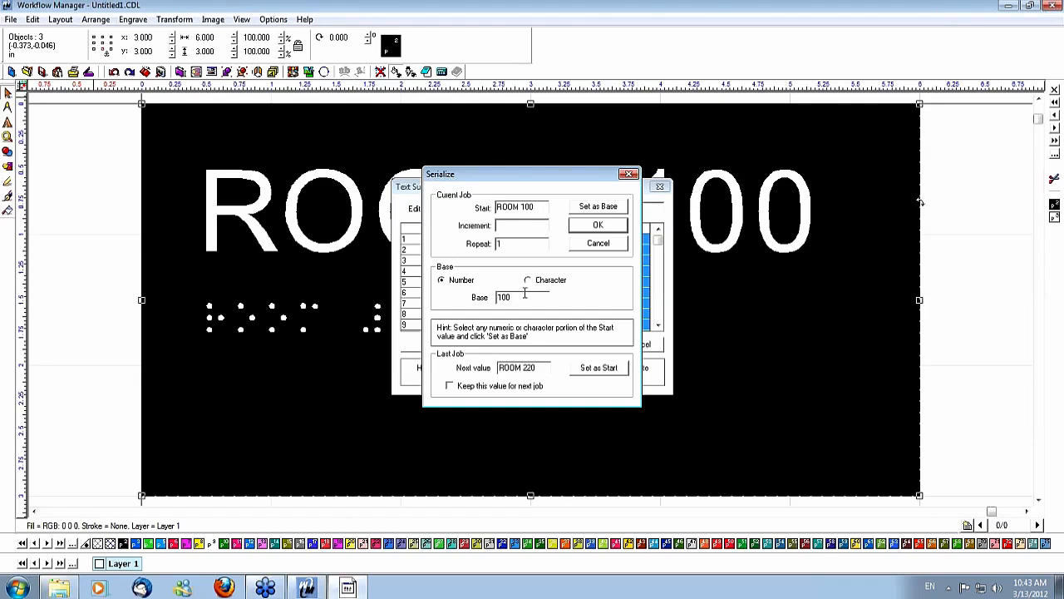
- Set the serialization start value to ROOM 201 and use its number 201 as the base
left_click_drag(541, 207, 522, 205)
left_click_drag(524, 297, 490, 299)
left_click(540, 206)
left_click_drag(537, 208, 522, 210)
type("2")
type("0")
type("0")
left_click_drag(534, 207, 521, 207)
left_click(599, 207)
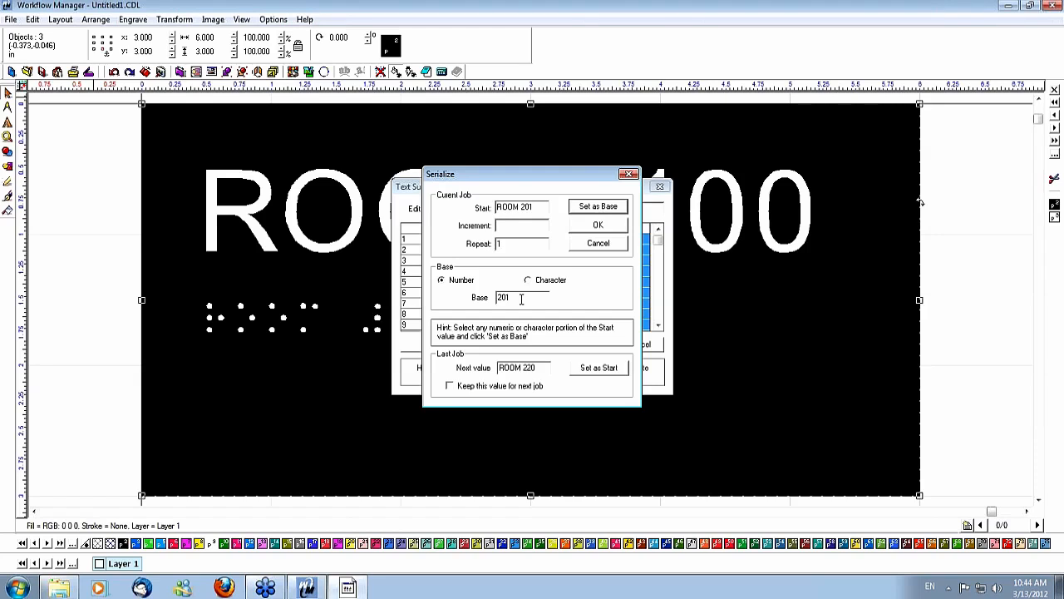
- Set the serialization increment to 1 and generate the numbered room entries
left_click(598, 227)
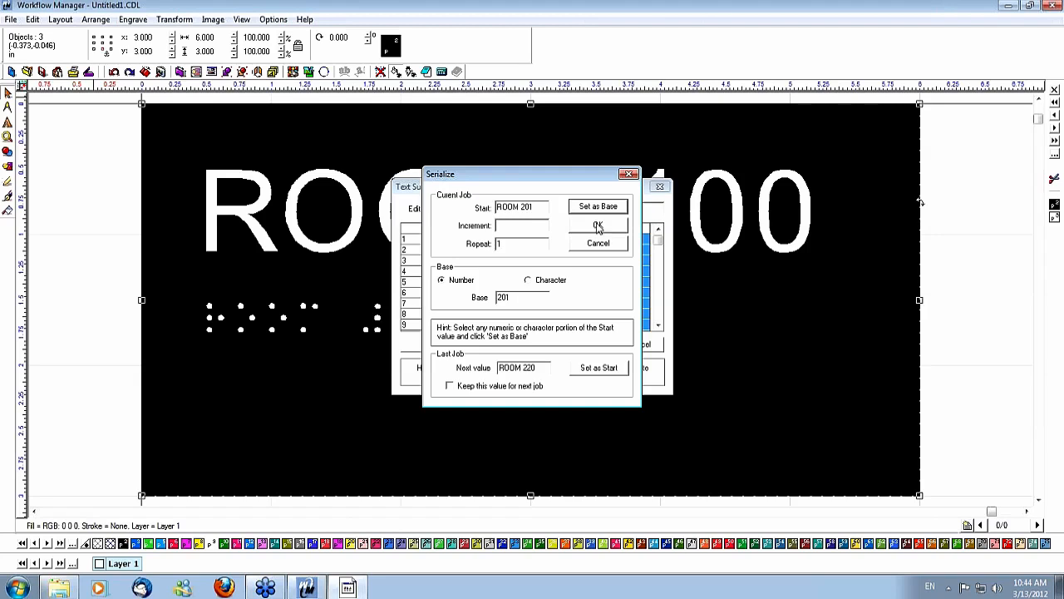
left_click(524, 226)
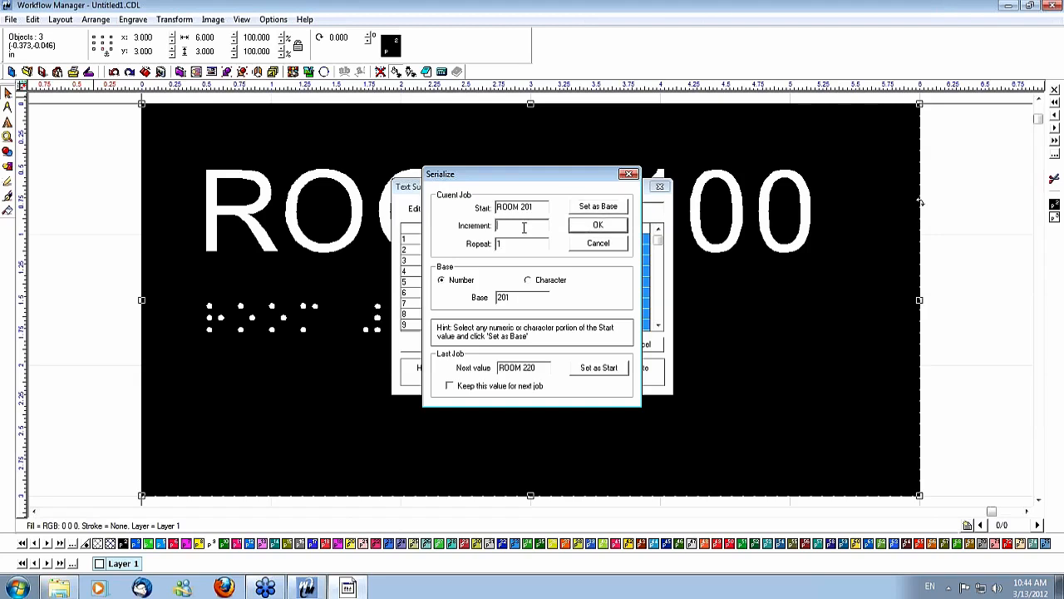
type("1")
left_click(597, 226)
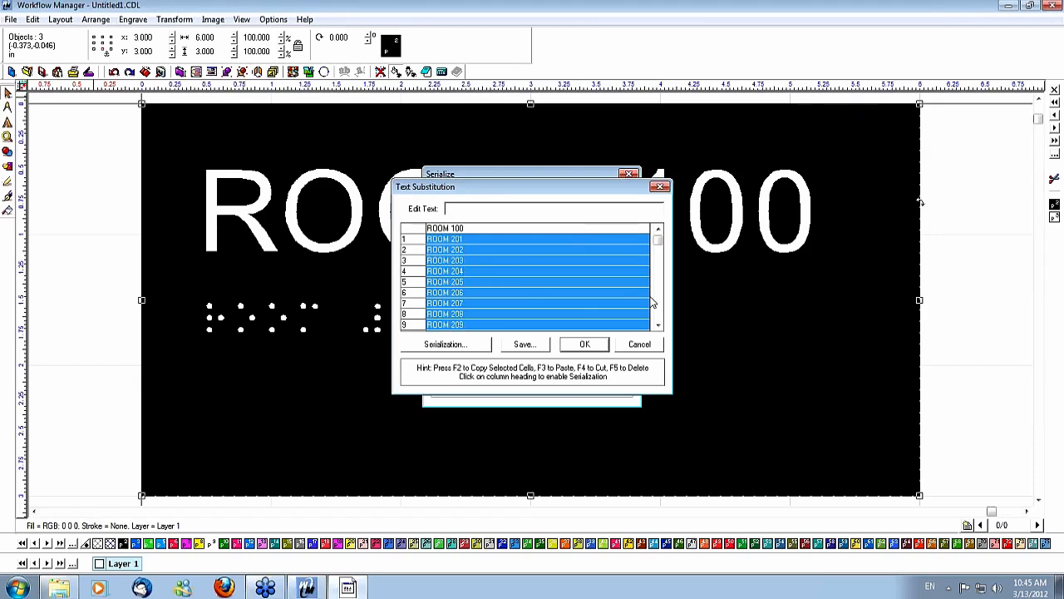
- Look through the serialized room entries in the text substitution list and return to its start
left_click(657, 325)
left_click(658, 325)
left_click(659, 326)
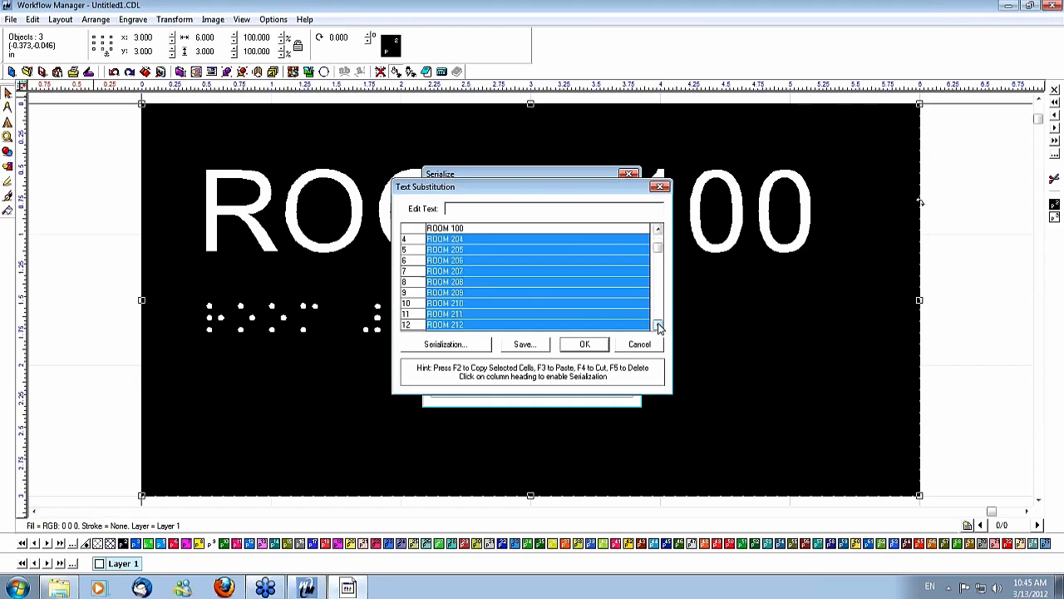
left_click(658, 326)
left_click(658, 325)
left_click(658, 326)
left_click(659, 326)
left_click(658, 326)
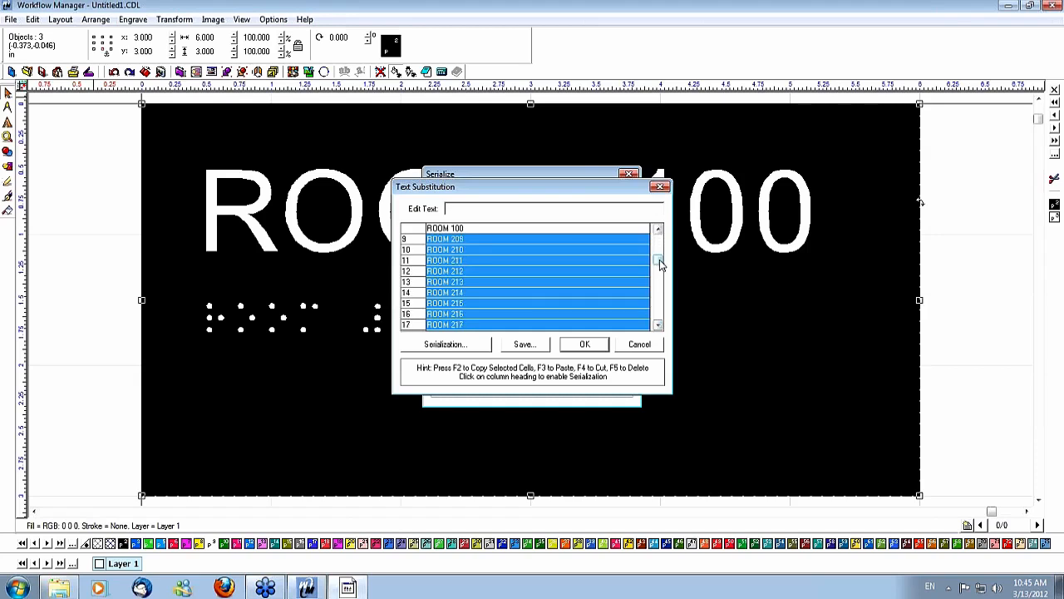
left_click_drag(659, 241, 661, 240)
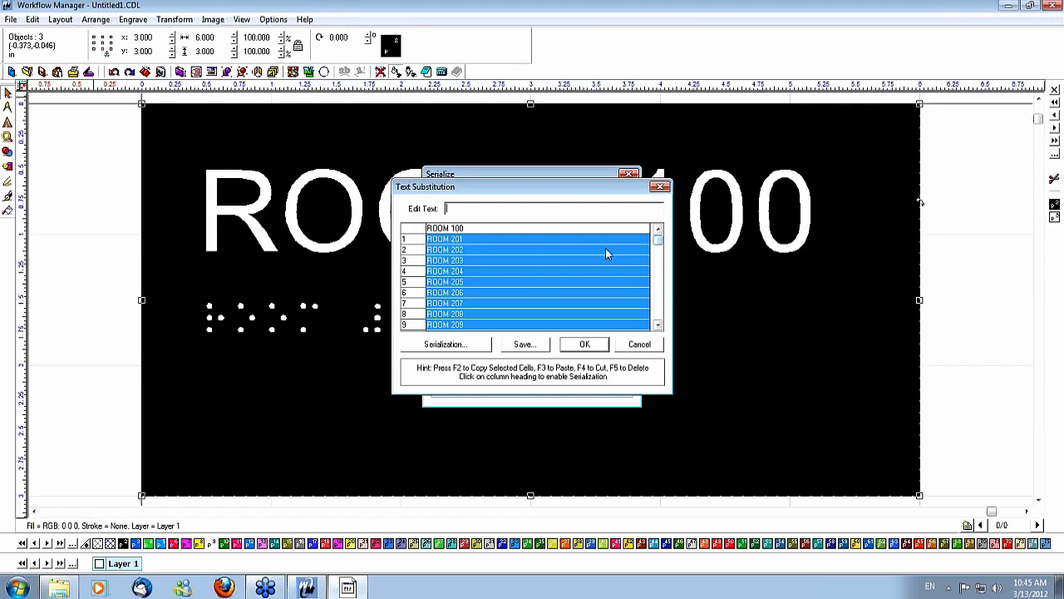
- Change the first substitution entry to ROOM 202 and accept the list to generate the sign sheets
left_click(468, 243)
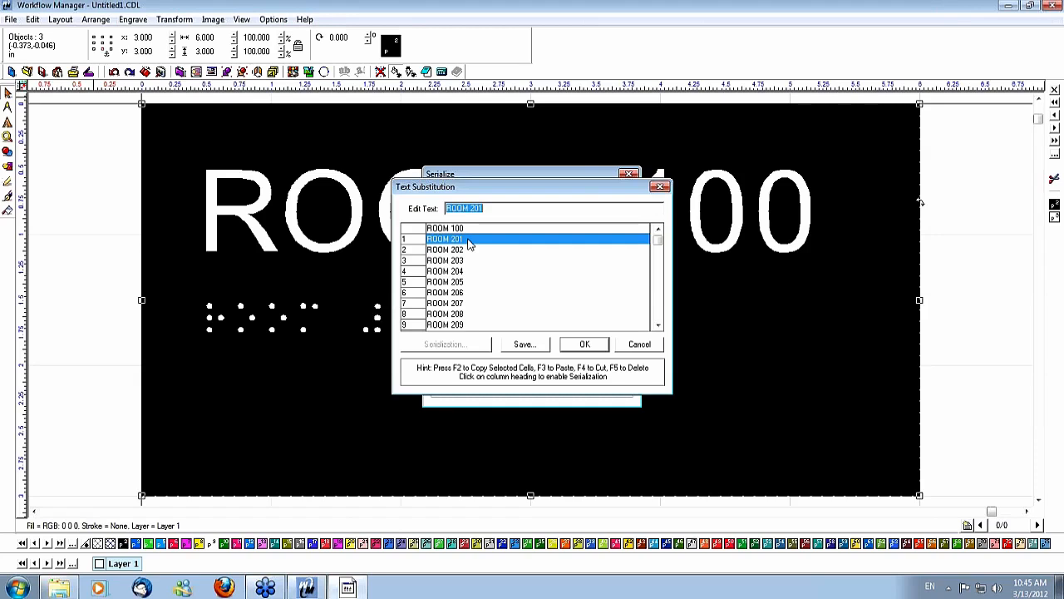
type("Room")
key("BackSpace")
key("BackSpace")
key("BackSpace")
type("OOM")
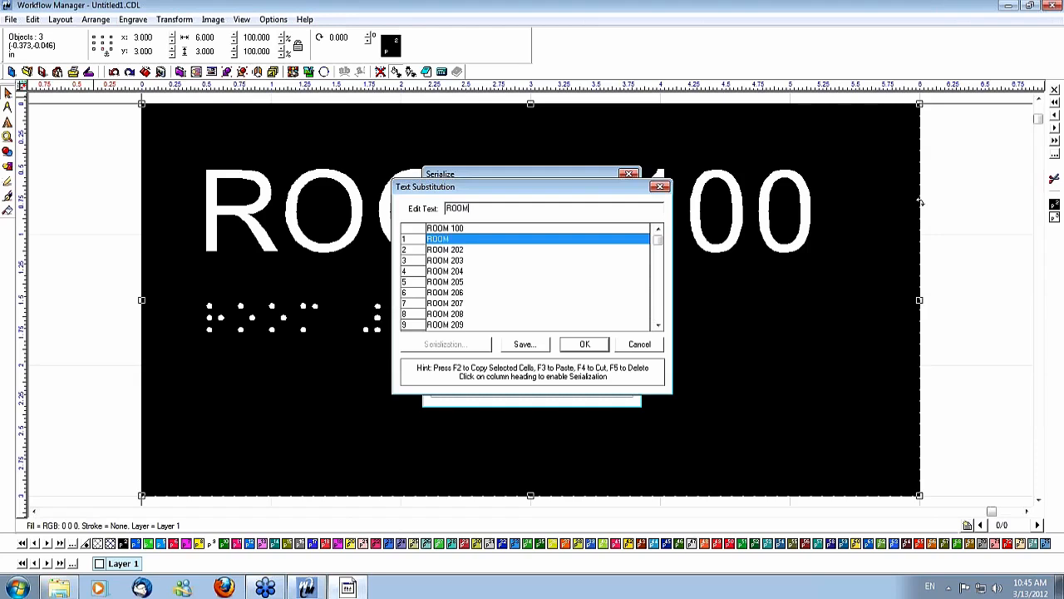
type(" 202")
left_click(584, 344)
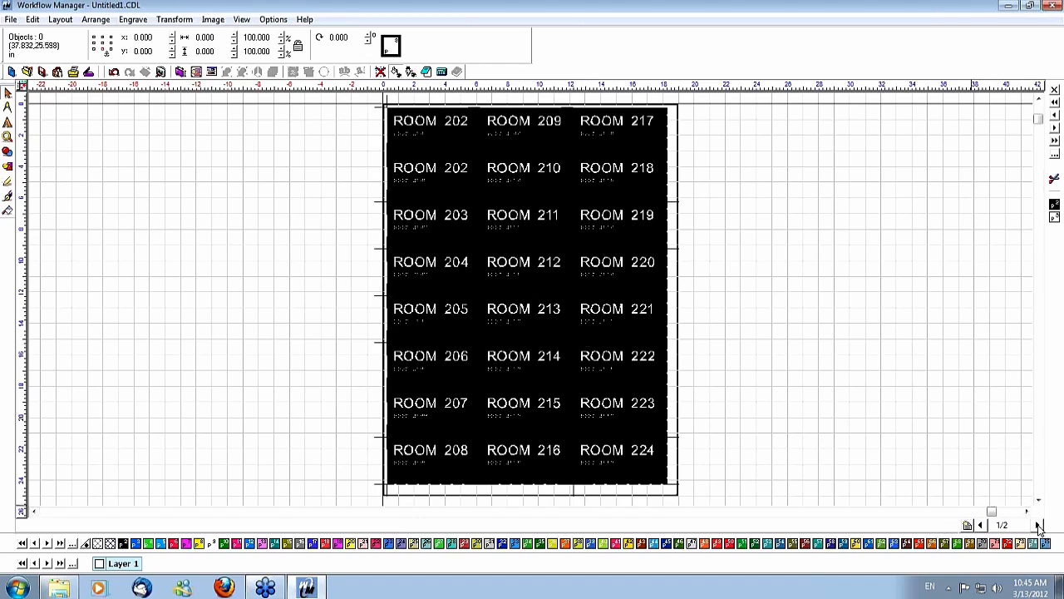
- Examine both generated sheets and look closely at the first signs on sheet one
left_click(1037, 525)
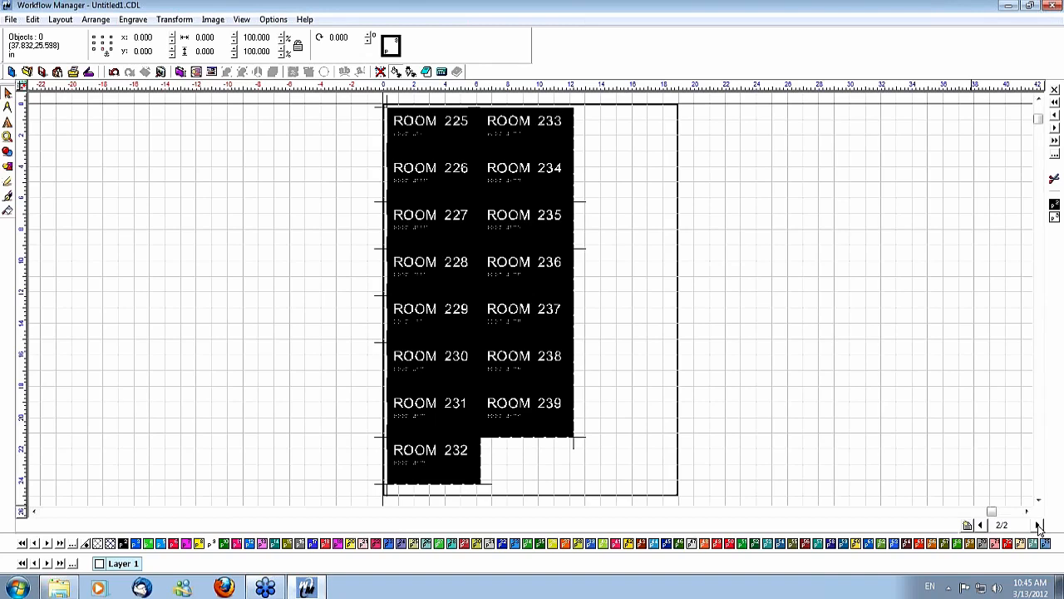
left_click(982, 527)
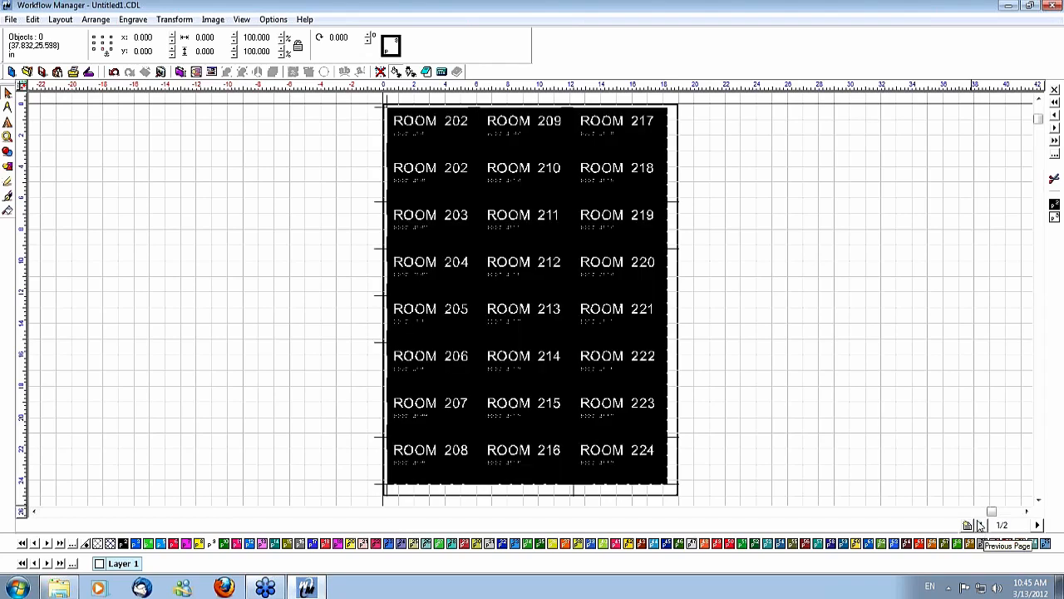
left_click(7, 137)
left_click(35, 143)
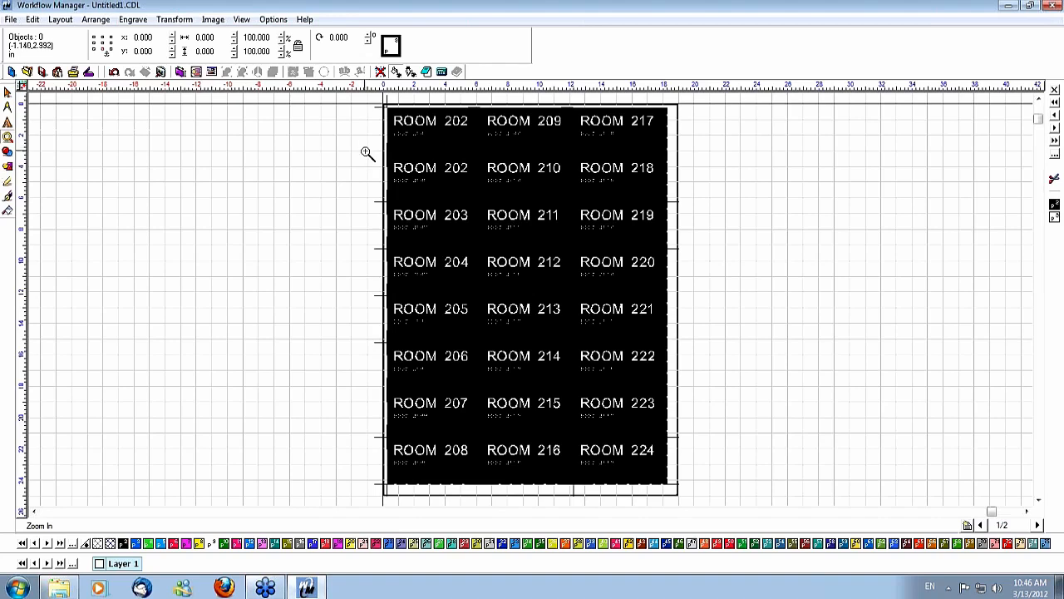
left_click_drag(368, 148, 488, 241)
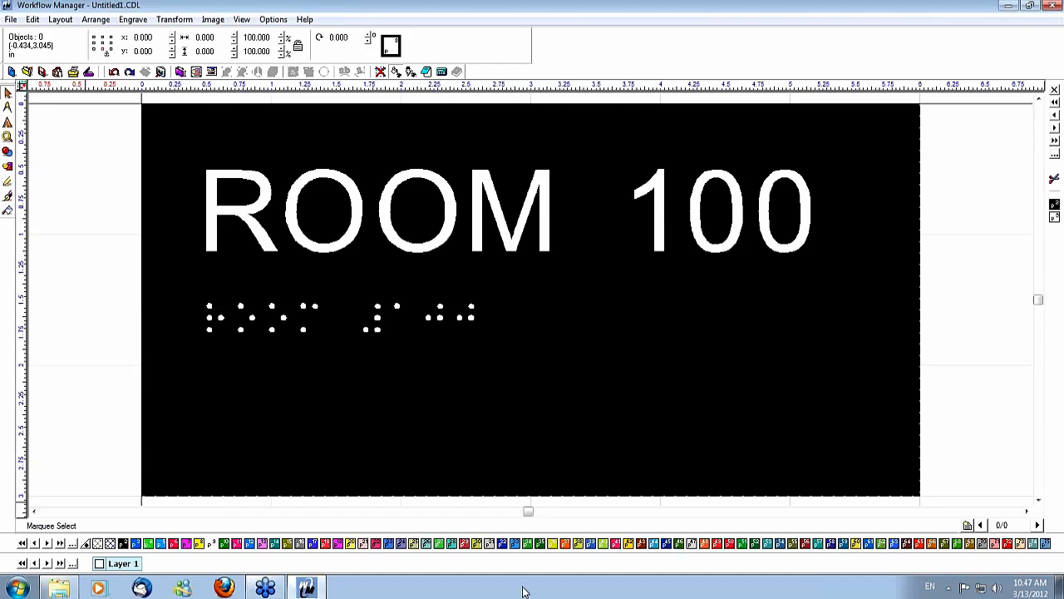
- Open the recent file rooma and name example_w_CCut.CDL and continue past the version warning
left_click(10, 20)
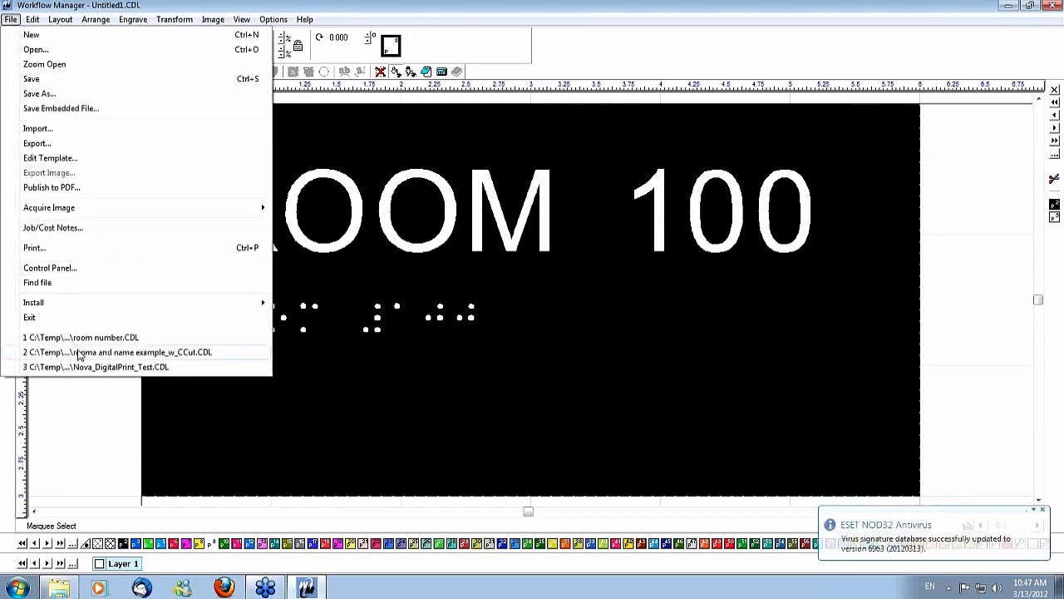
left_click(130, 352)
left_click(555, 324)
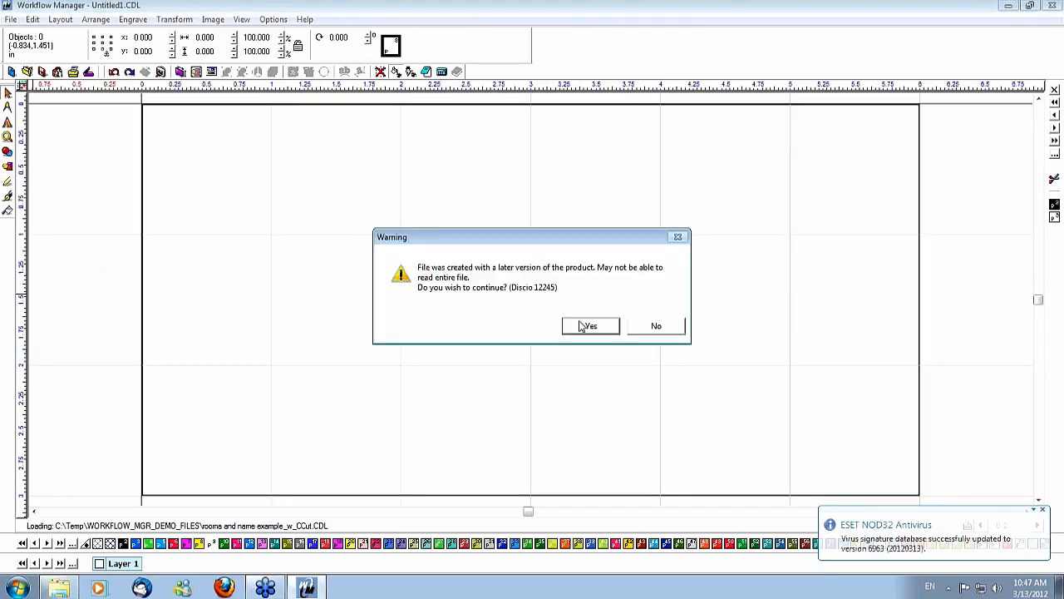
left_click(603, 328)
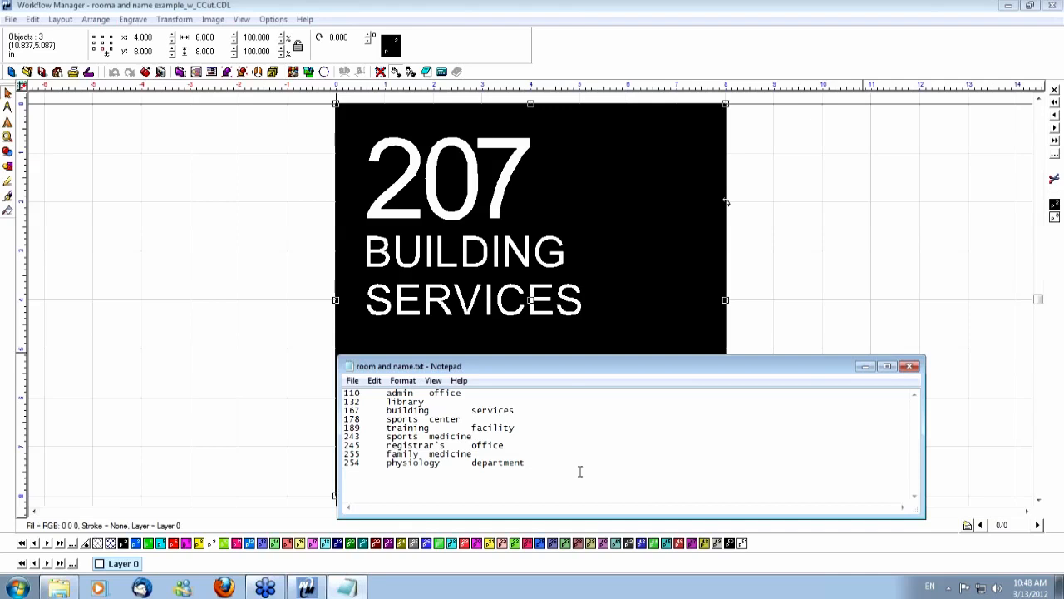
- Put the Notepad list away and load room and name.txt as the replacement data file in Sheet Setup
left_click(864, 367)
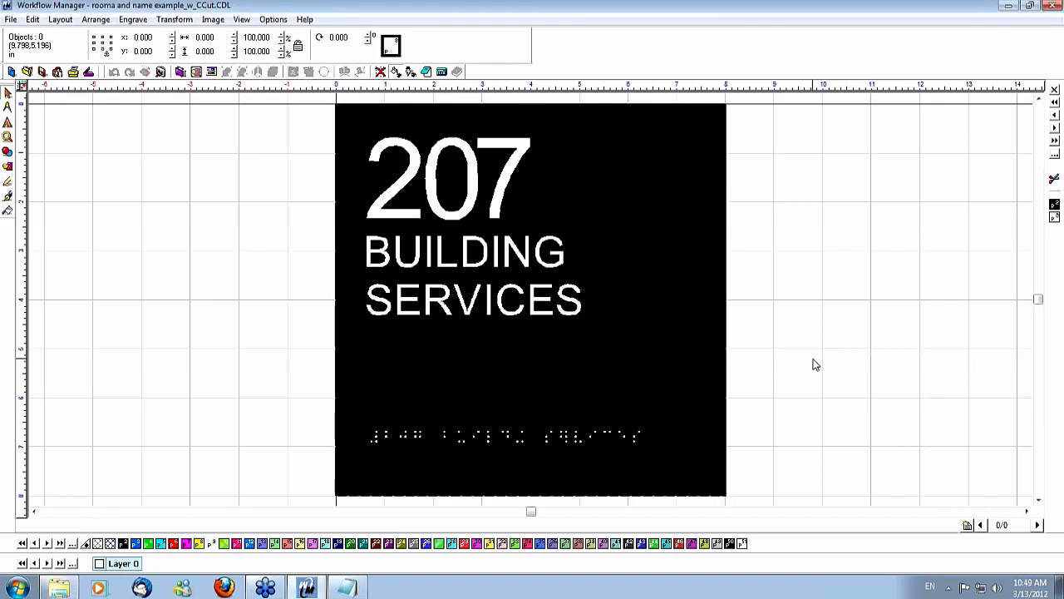
left_click(58, 20)
left_click(81, 151)
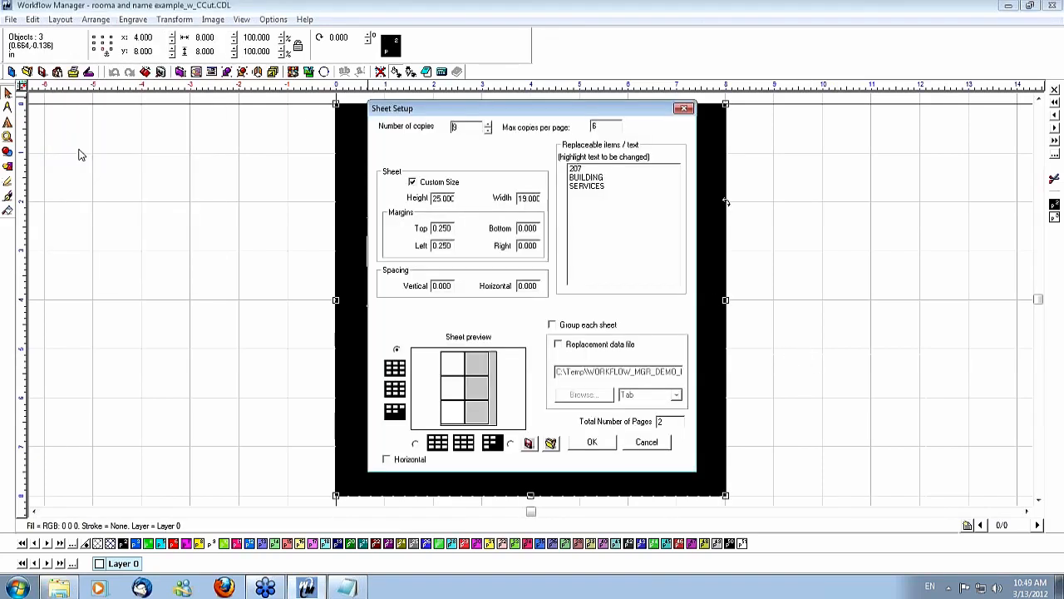
left_click(559, 346)
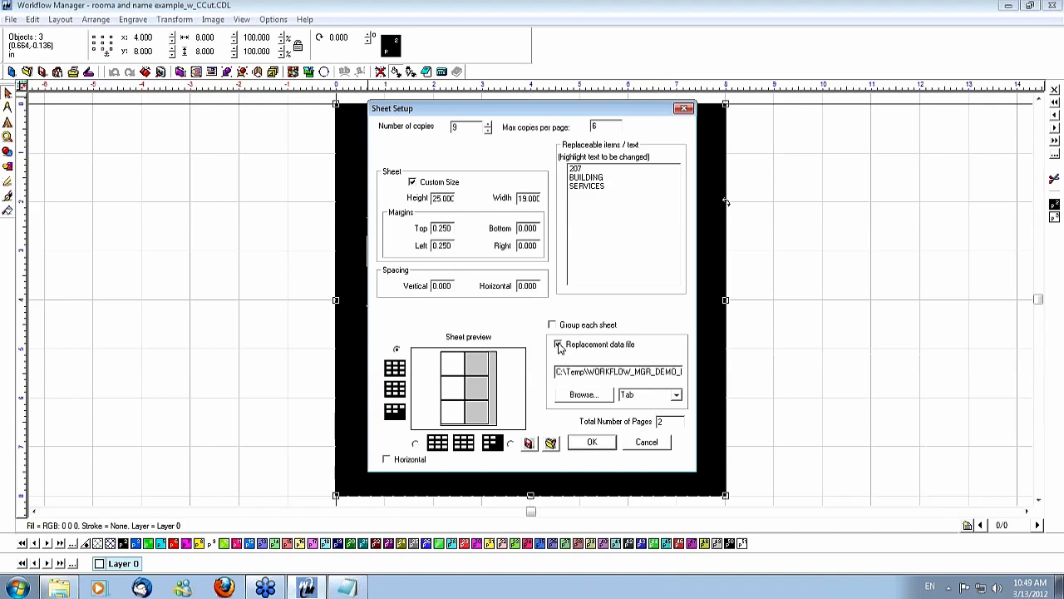
left_click(583, 394)
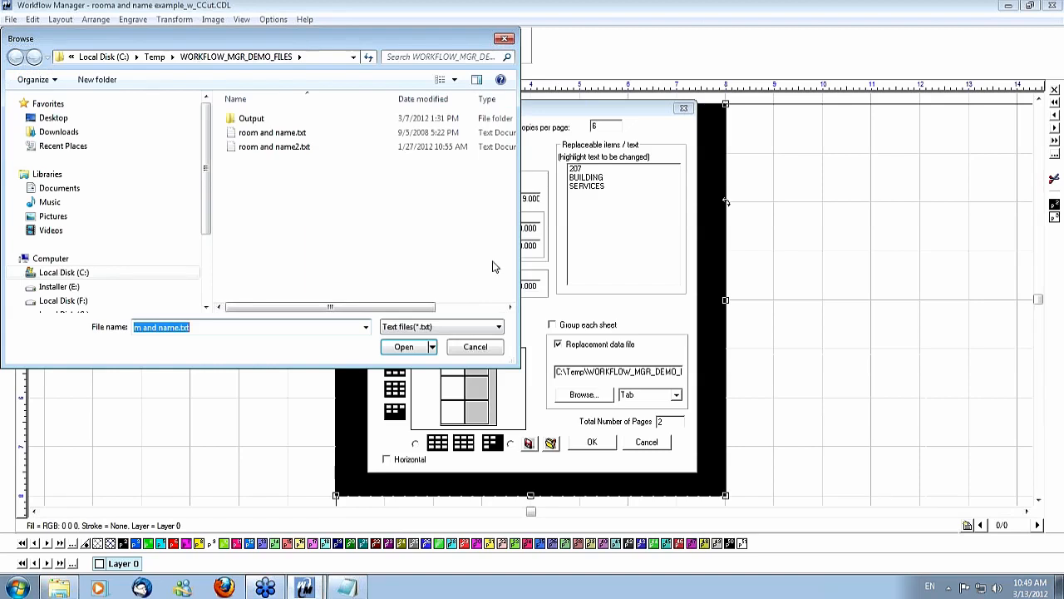
left_click(260, 133)
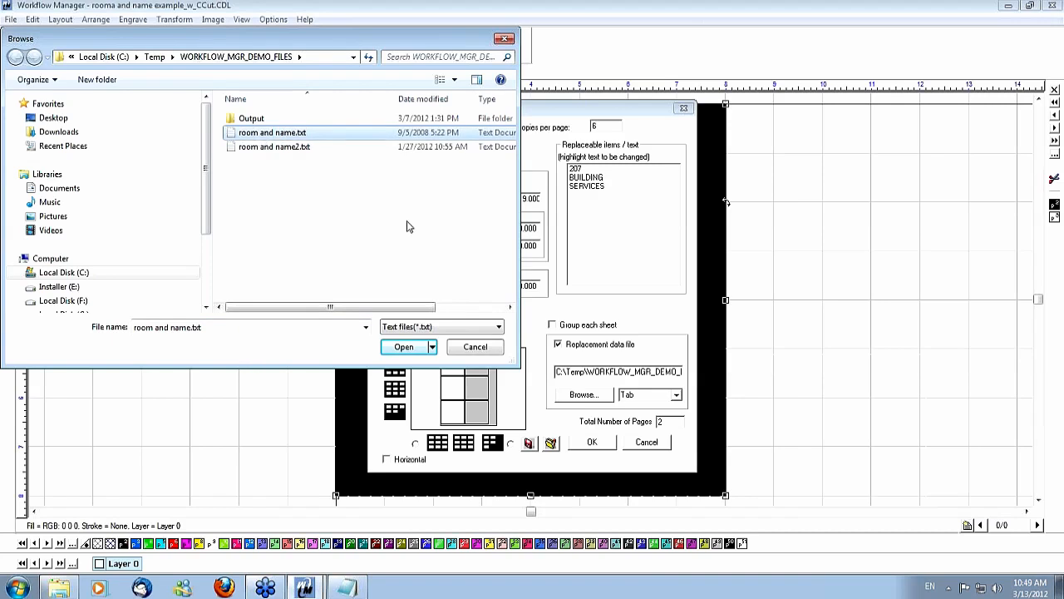
left_click(401, 345)
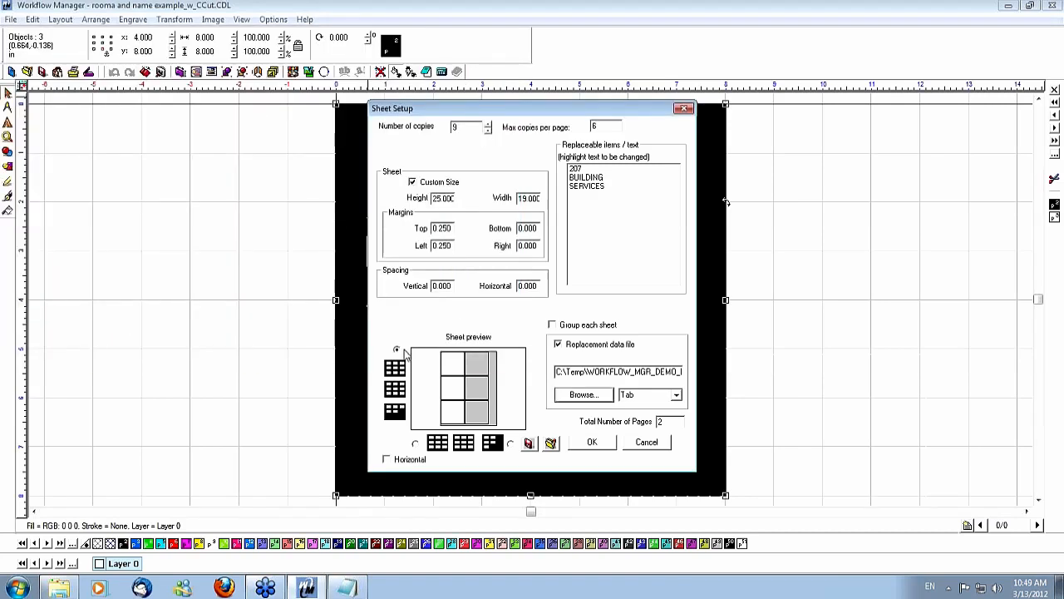
- Check the data file path, mark 207, BUILDING and SERVICES as replaceable text, and accept the sheet setup
left_click_drag(594, 376, 694, 374)
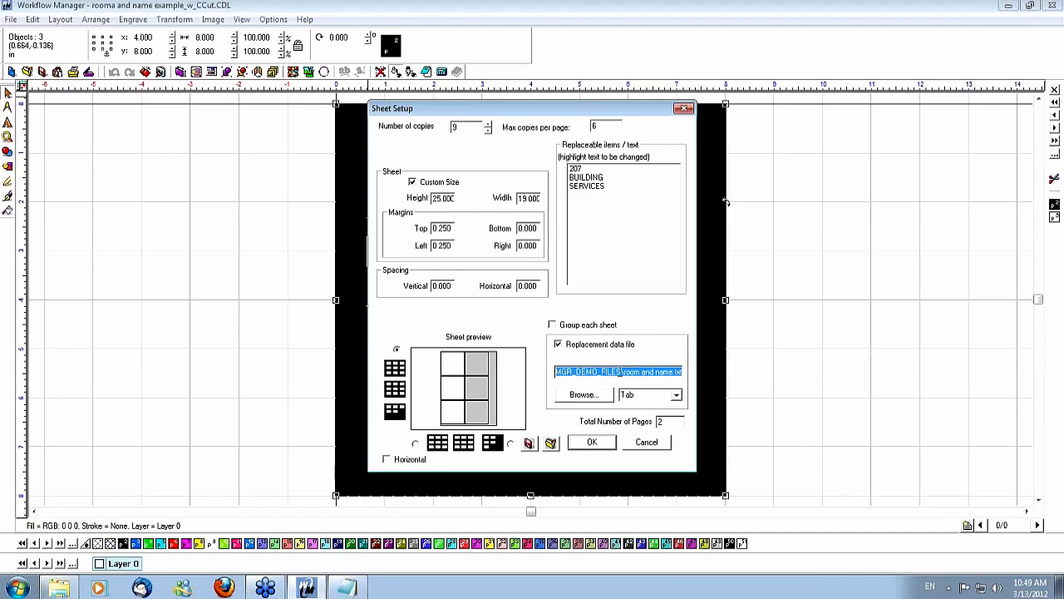
left_click(620, 372)
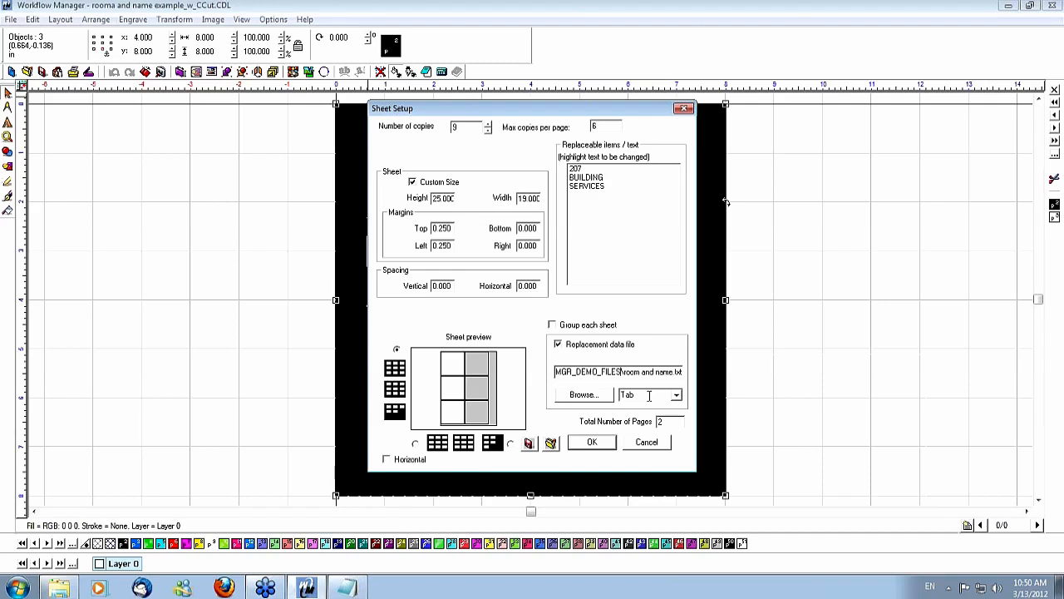
left_click_drag(580, 170, 582, 193)
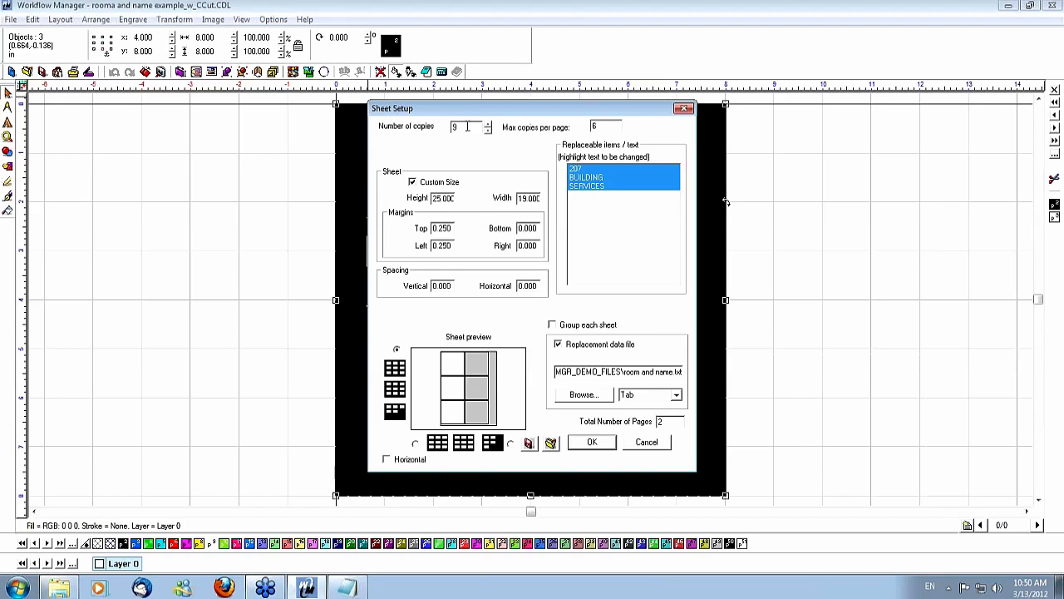
left_click(593, 445)
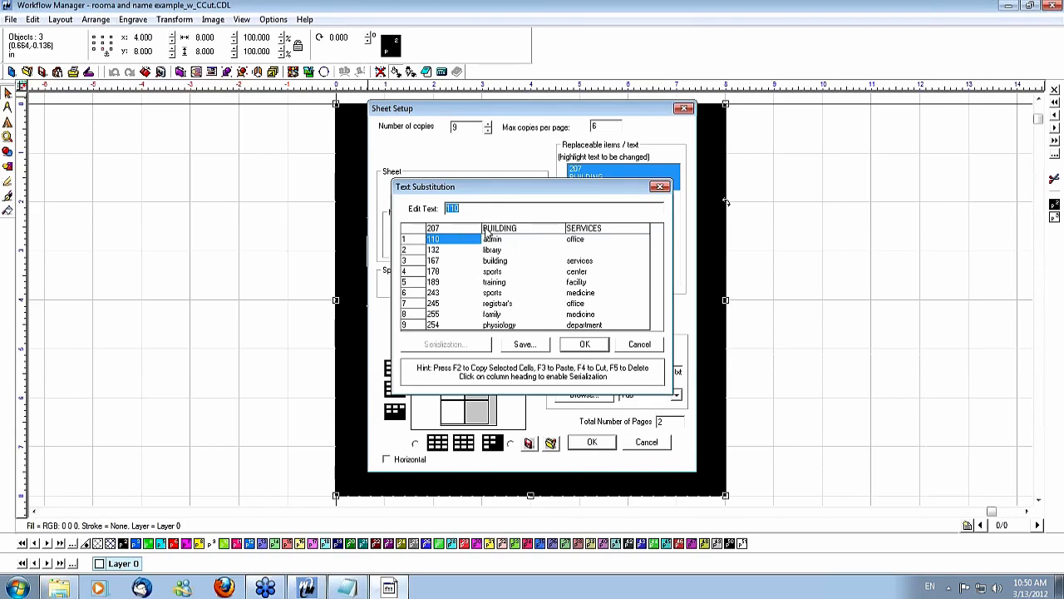
- Fill the empty SERVICES cell of the 132 library row with admin and generate the sheets
left_click(579, 253)
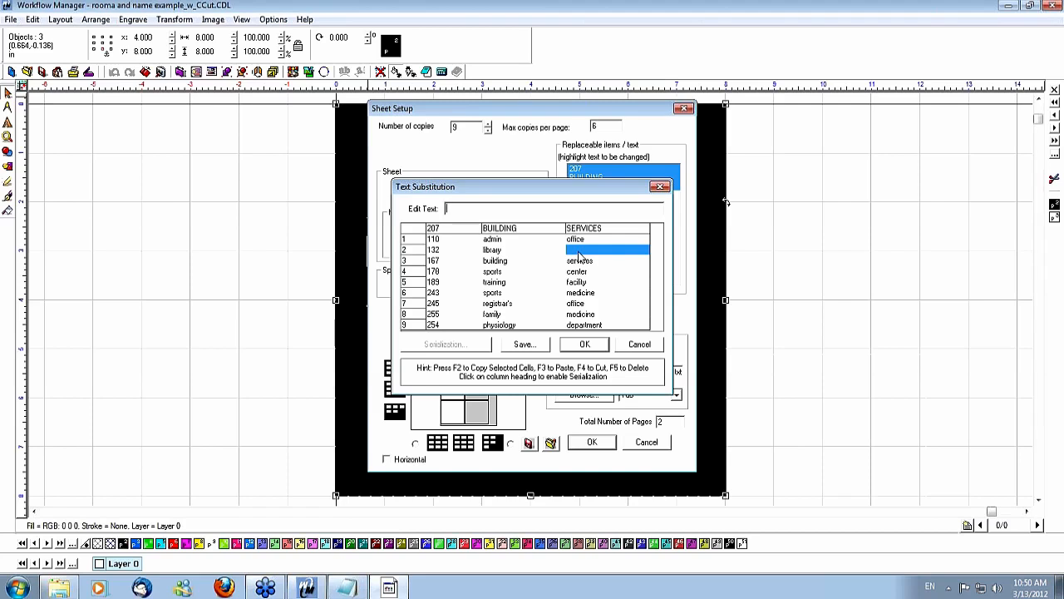
type("A")
key("BackSpace")
type("admin")
left_click(586, 344)
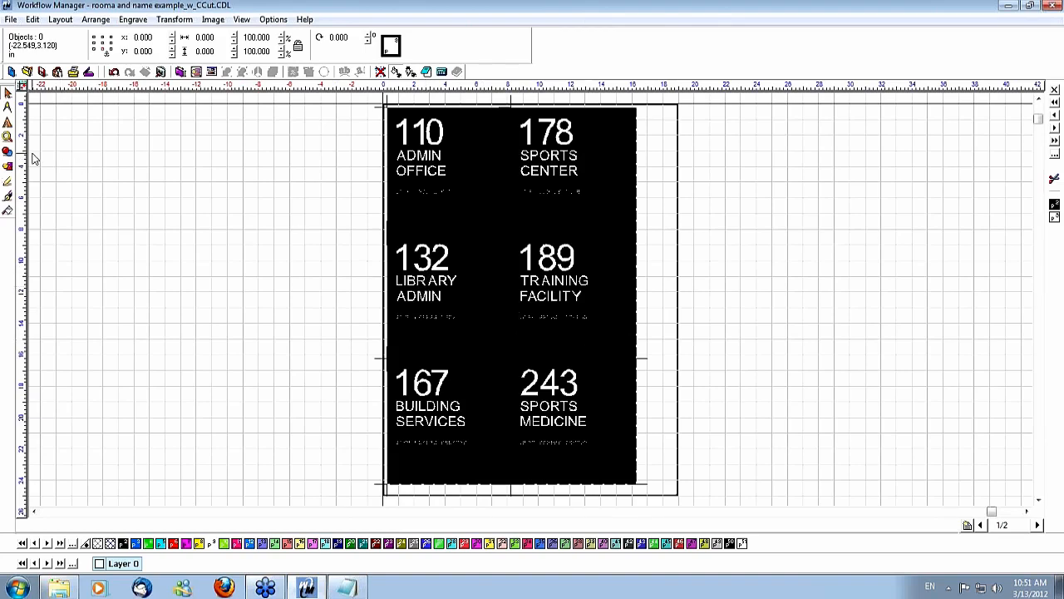
- Inspect the text and braille on the ADMIN OFFICE and SPORTS CENTER signs up close
left_click(7, 138)
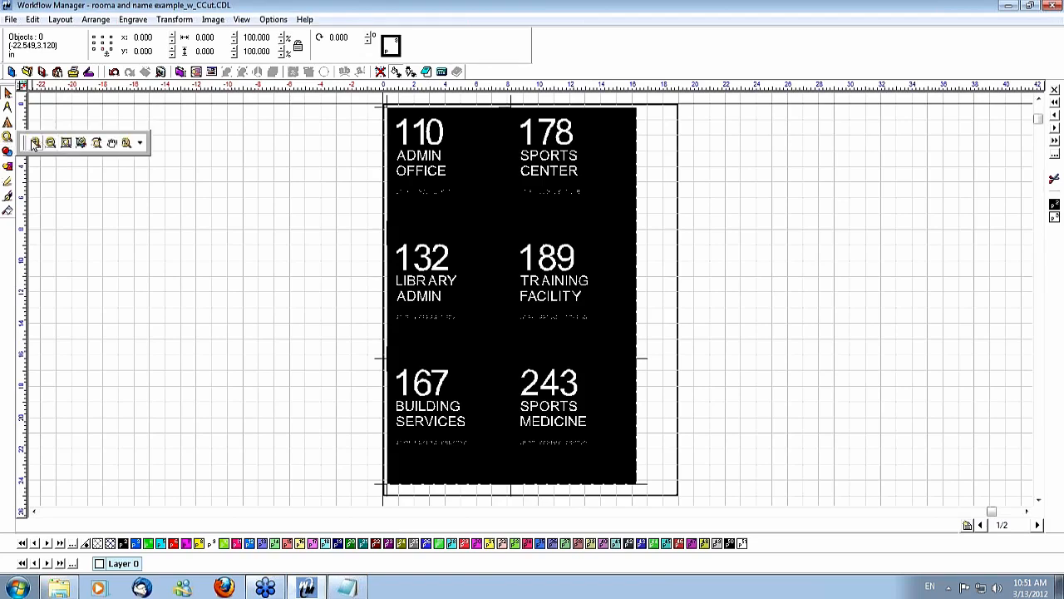
left_click(35, 145)
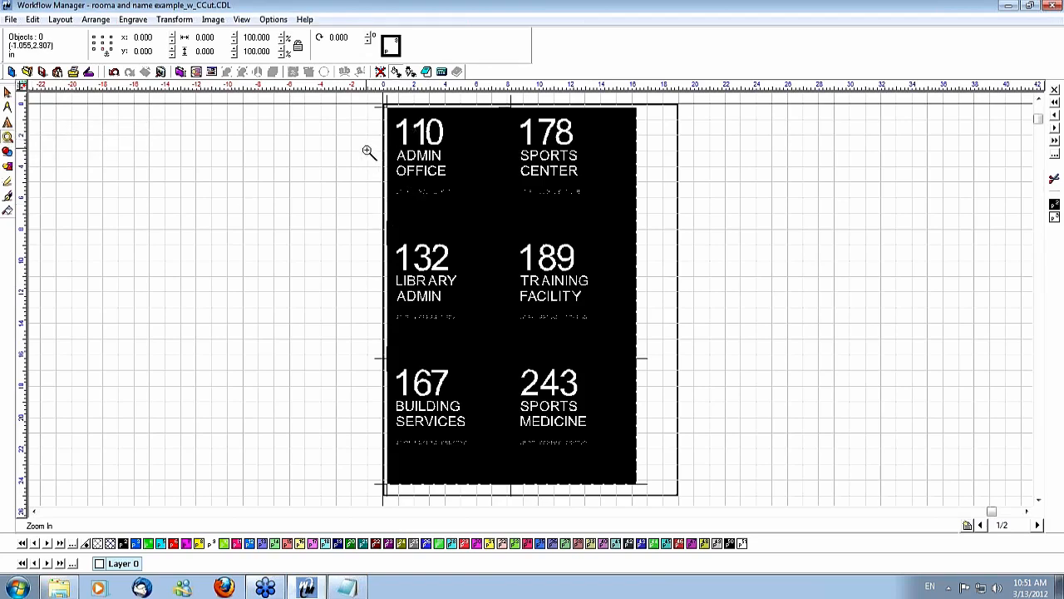
left_click_drag(367, 149, 498, 340)
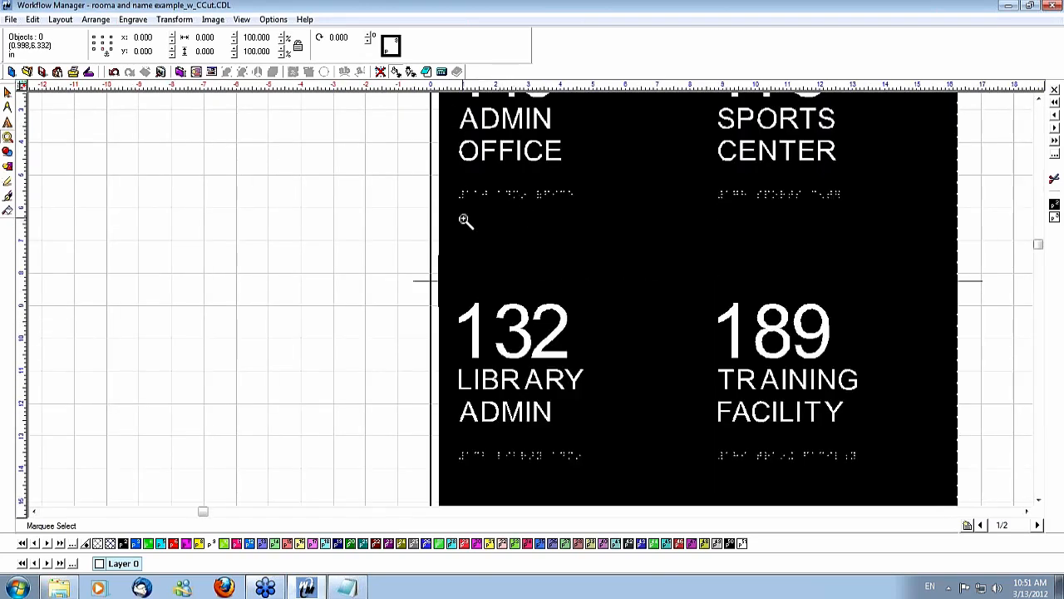
left_click_drag(415, 132, 617, 246)
scroll(555, 280, "down", 3)
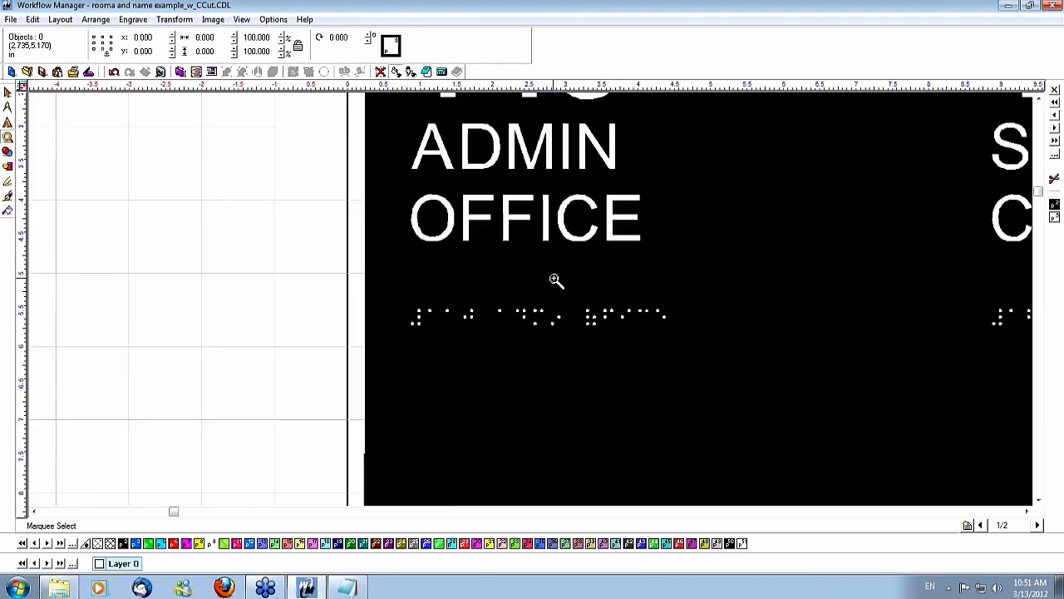
left_click_drag(702, 249, 884, 353)
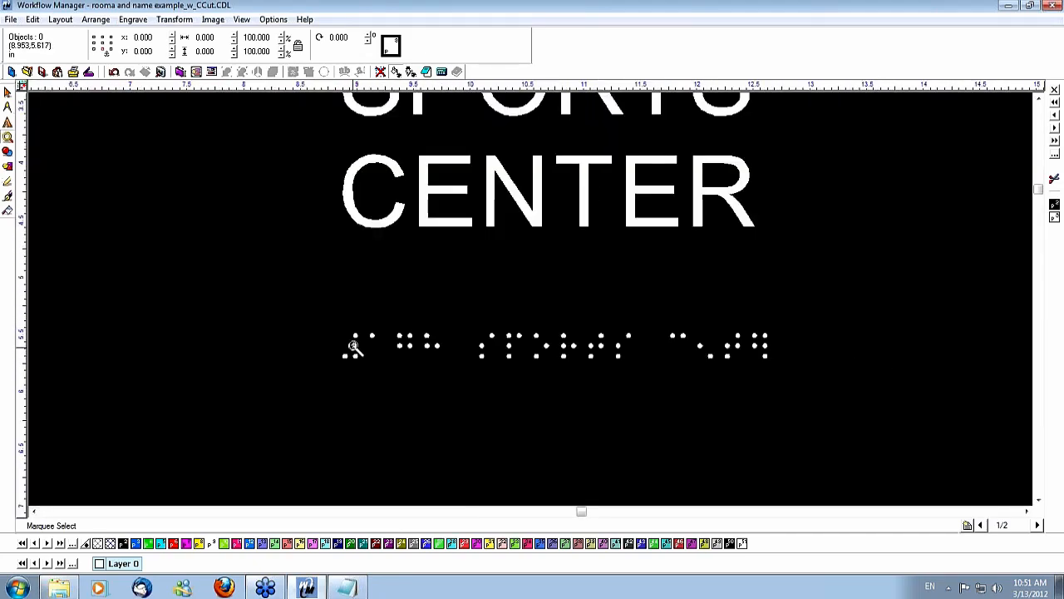
scroll(352, 347, "down", 2)
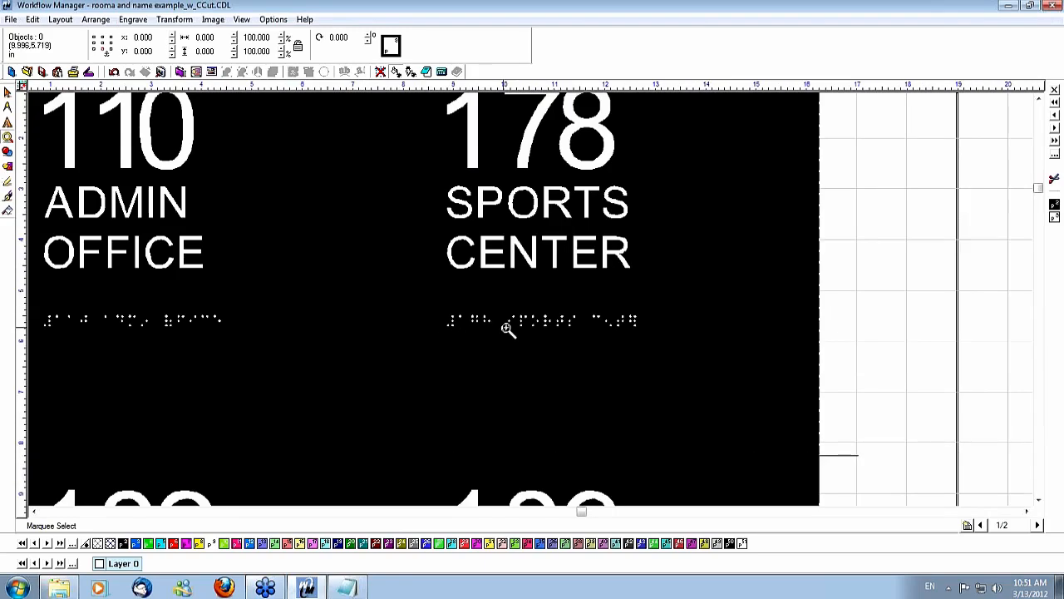
- Mirror everything on the first sheet of signs horizontally
key("ctrl+a")
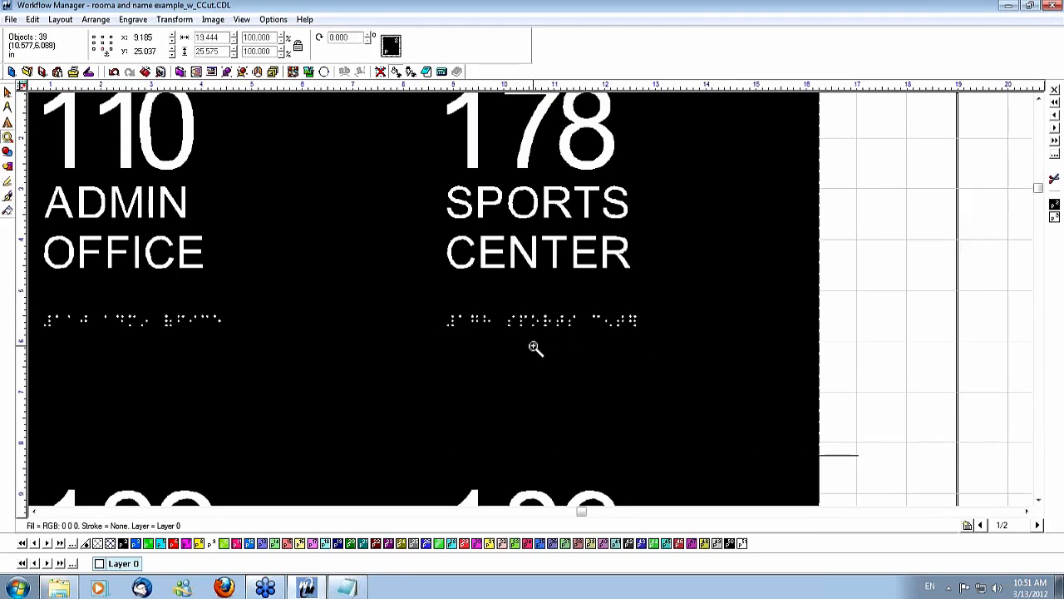
key("F4")
left_click(1039, 526)
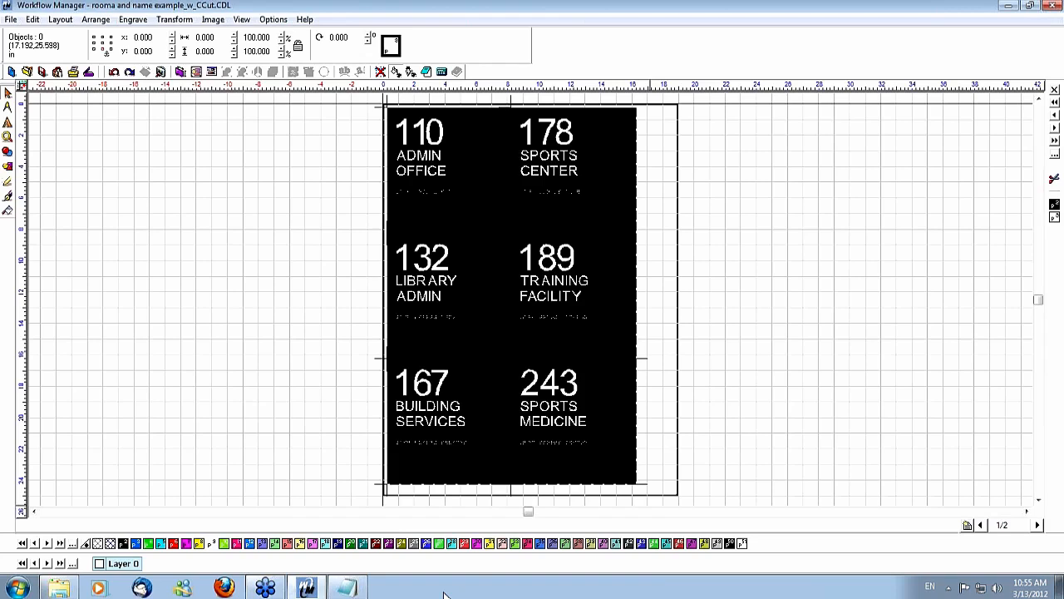
key("ctrl+a")
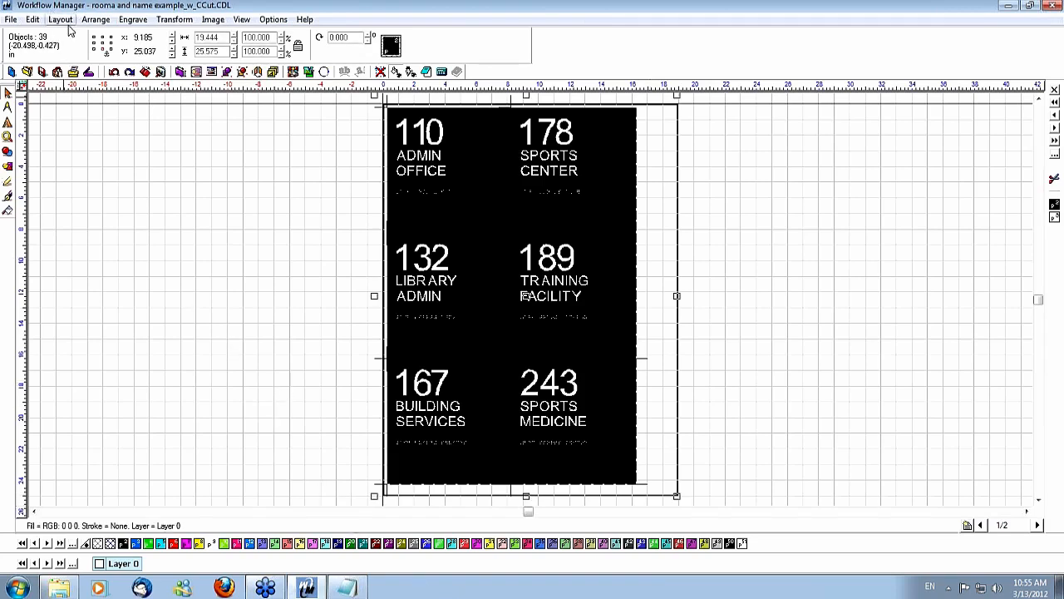
left_click(96, 19)
mouse_move(58, 20)
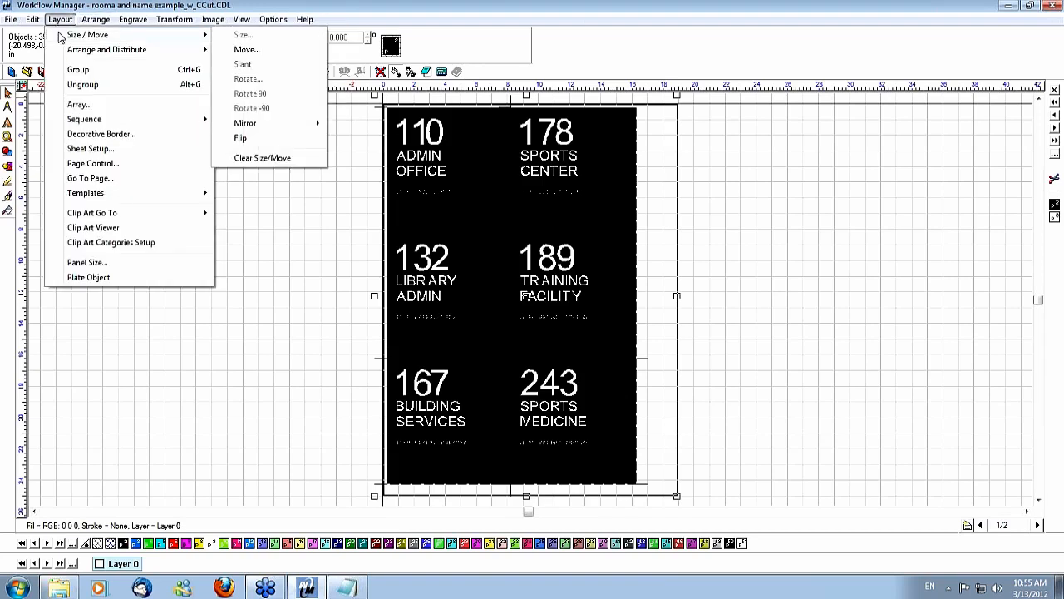
mouse_move(250, 126)
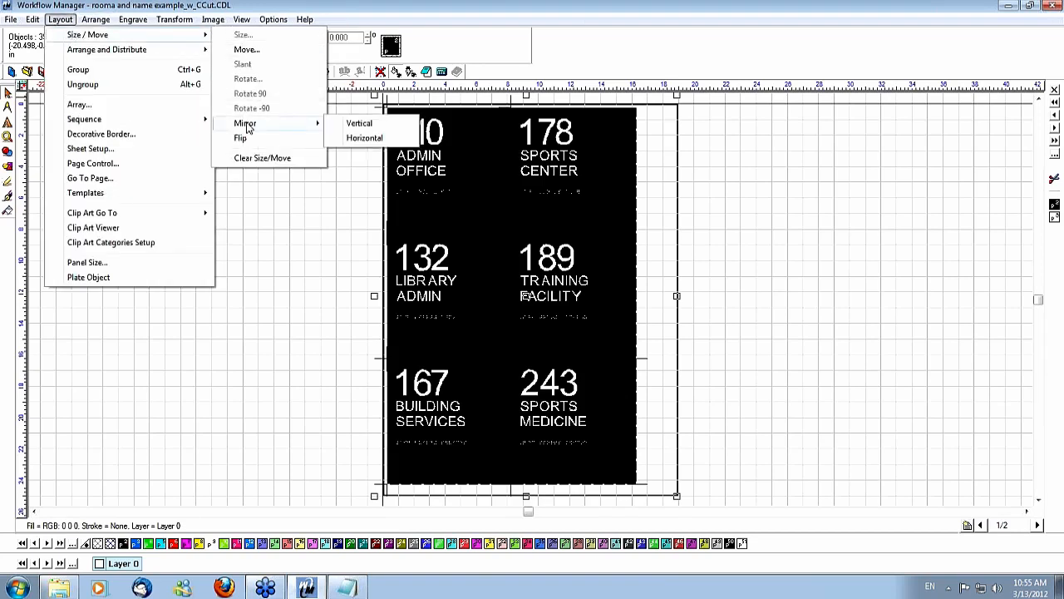
left_click(366, 137)
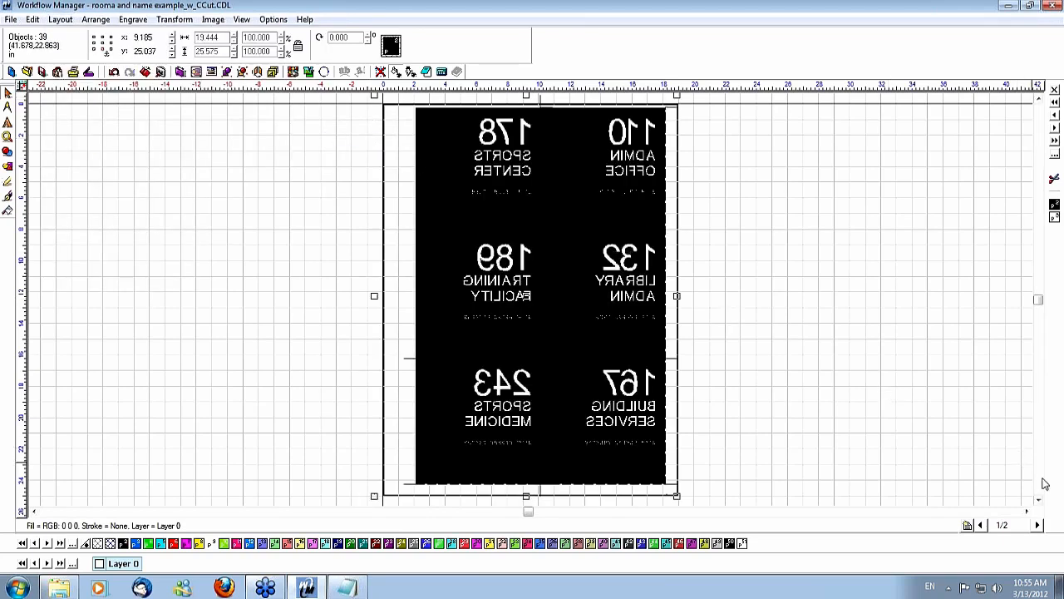
- Mirror everything on the second sheet, with signs 245, 255 and 254, horizontally
left_click(1038, 525)
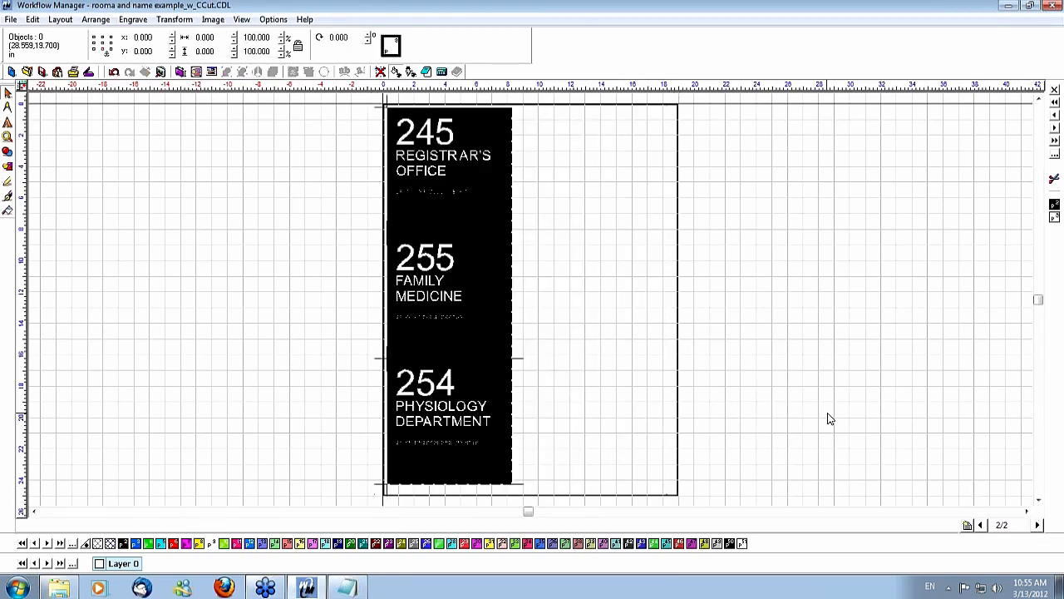
key("ctrl+a")
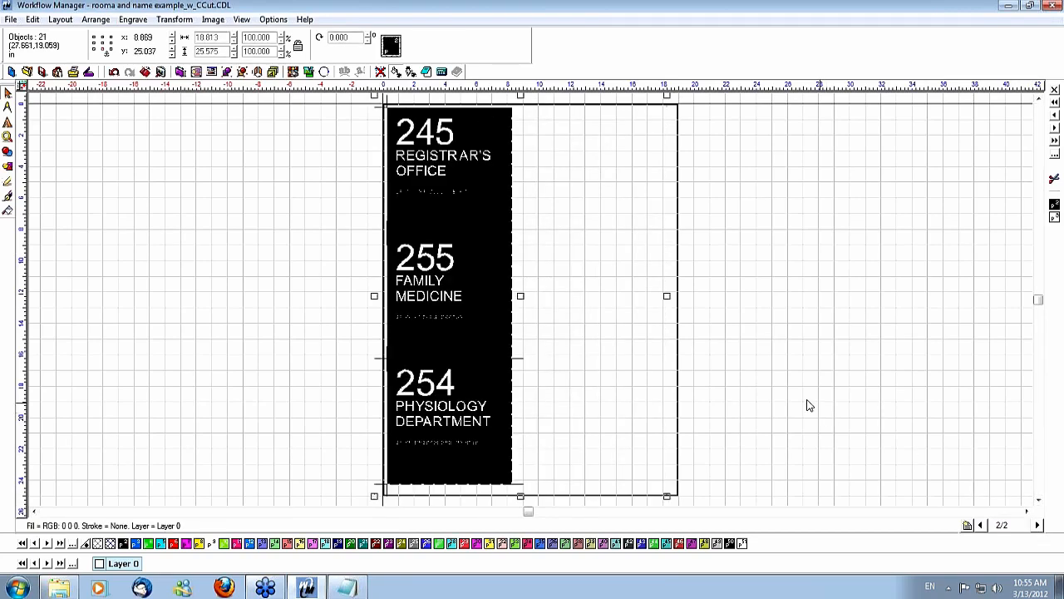
left_click(61, 19)
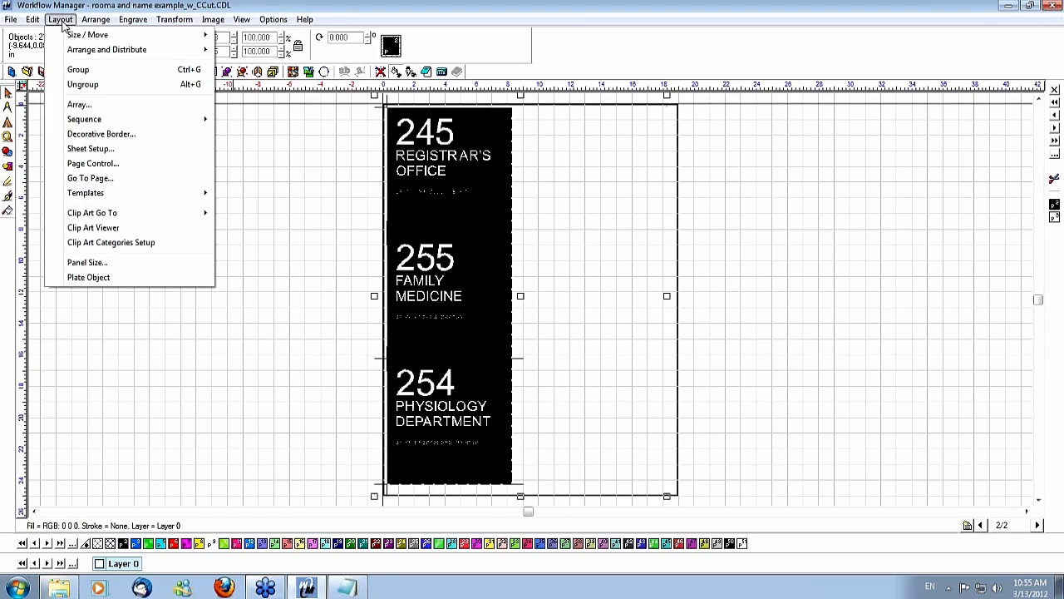
mouse_move(109, 35)
mouse_move(249, 126)
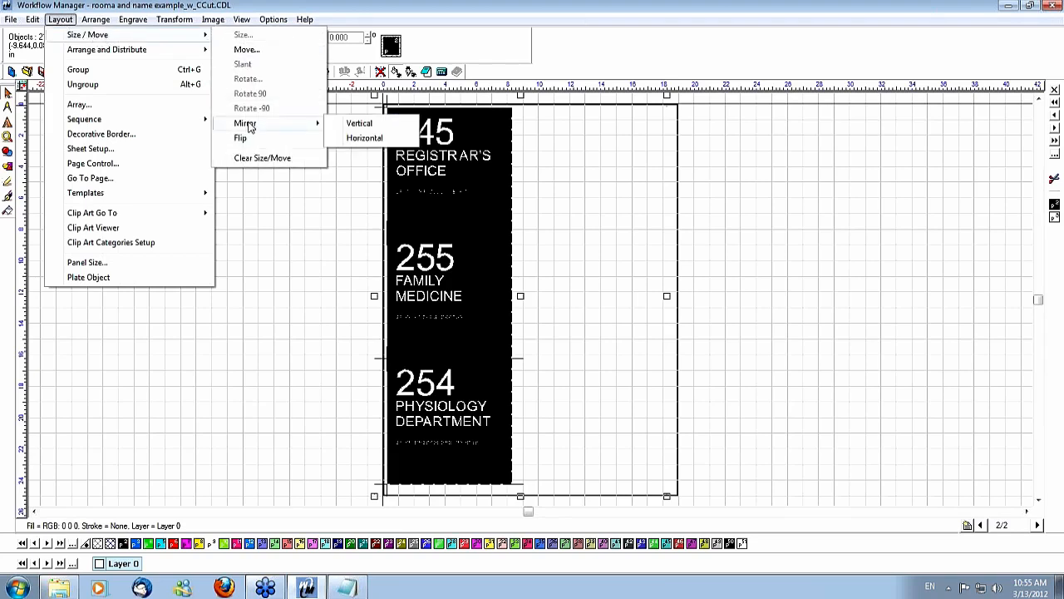
left_click(364, 138)
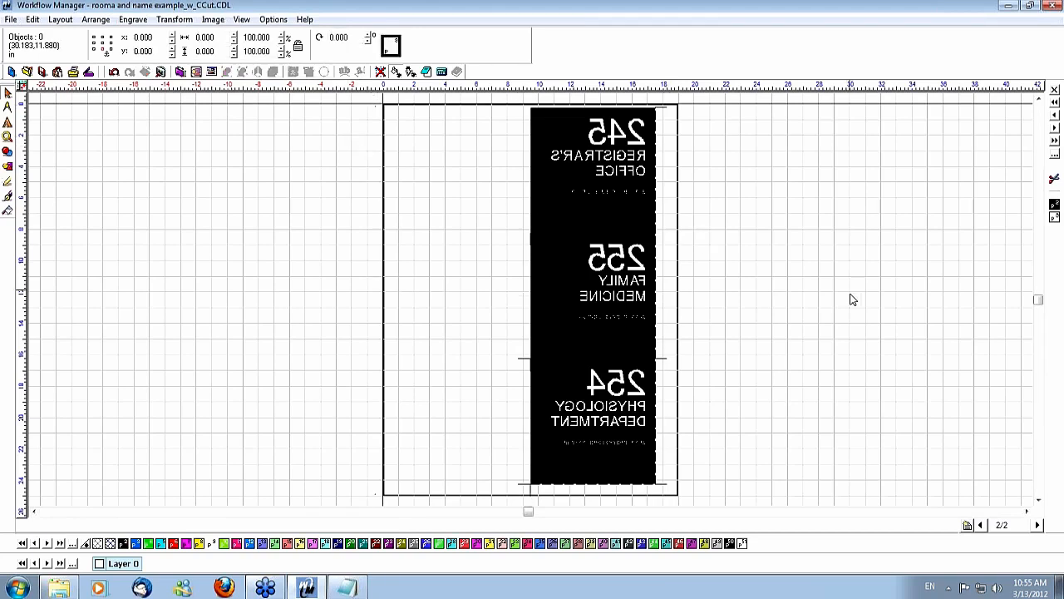
left_click(980, 524)
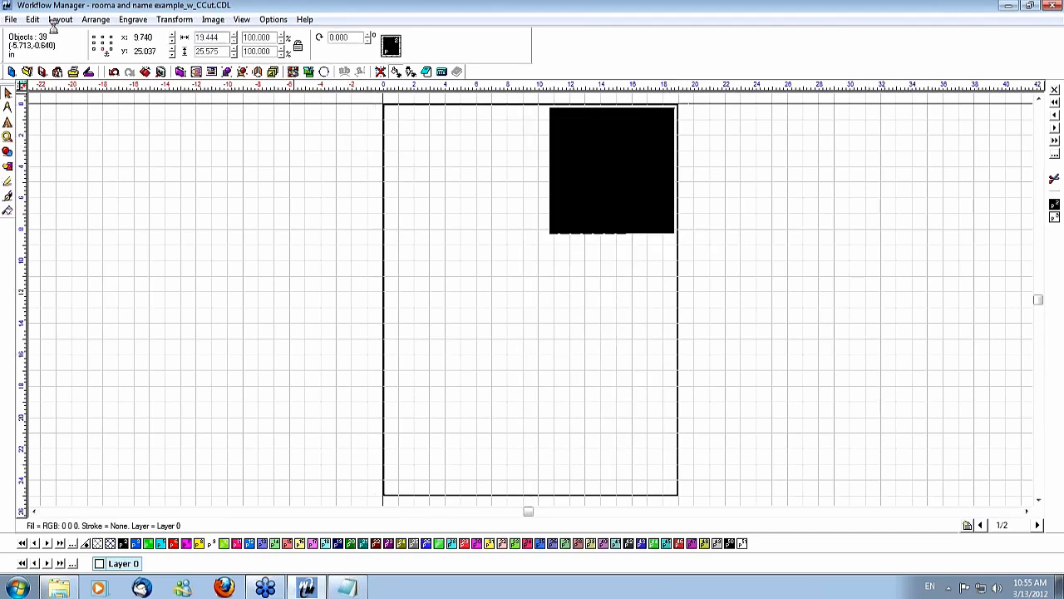
left_click(10, 20)
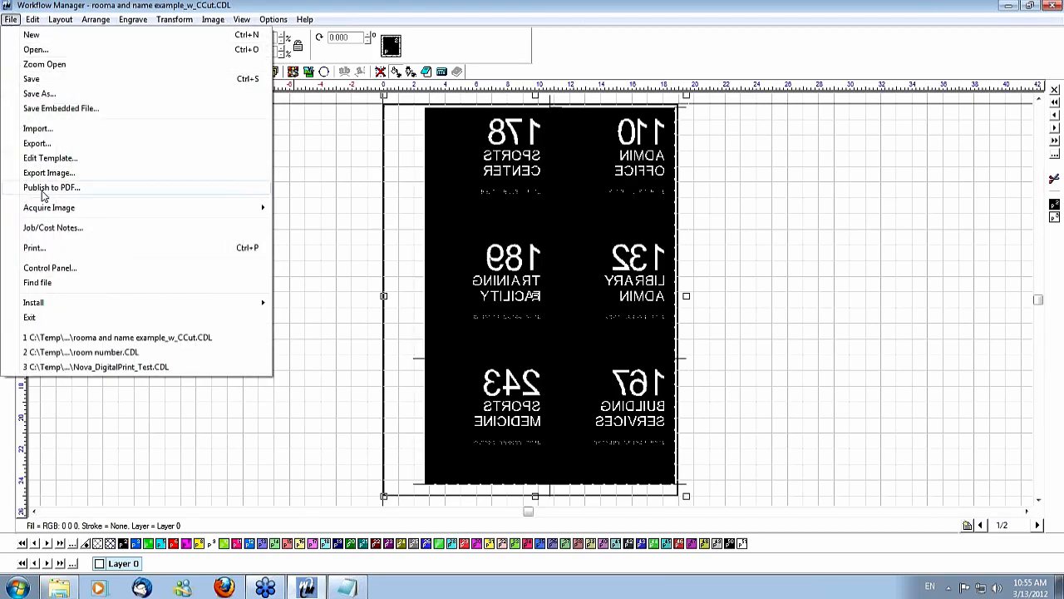
left_click(44, 190)
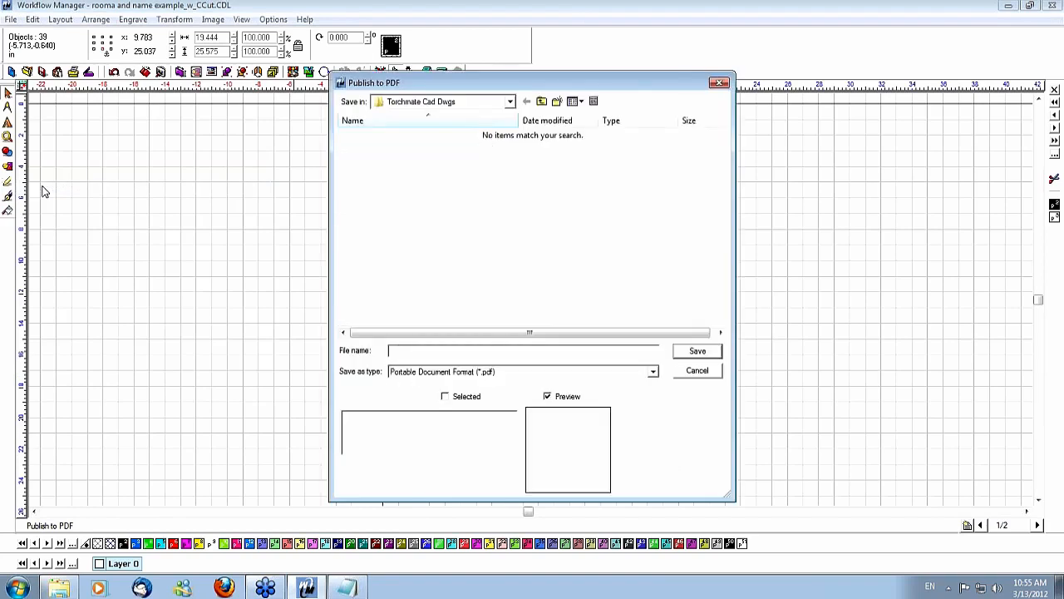
left_click(510, 102)
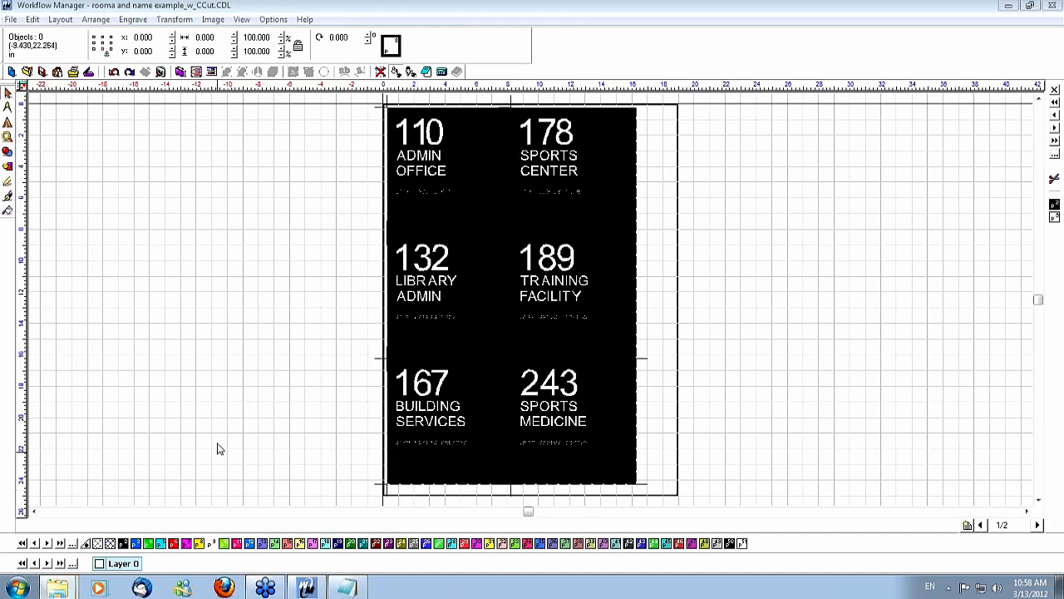
- Select all objects on the first sheet, with signs 110 to 243, and mirror them horizontally
key("ctrl+a")
left_click(60, 19)
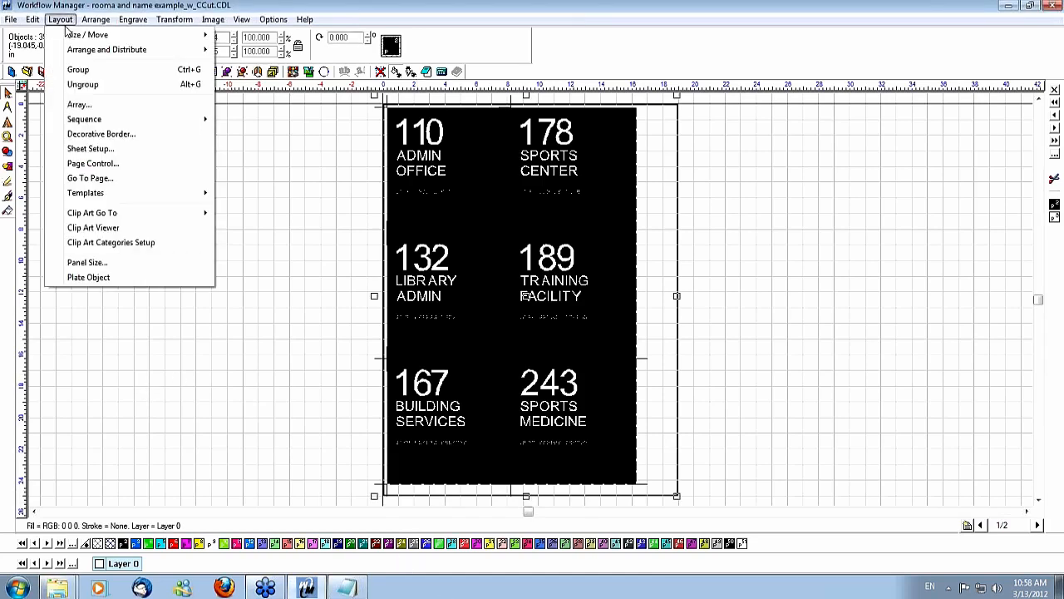
mouse_move(87, 35)
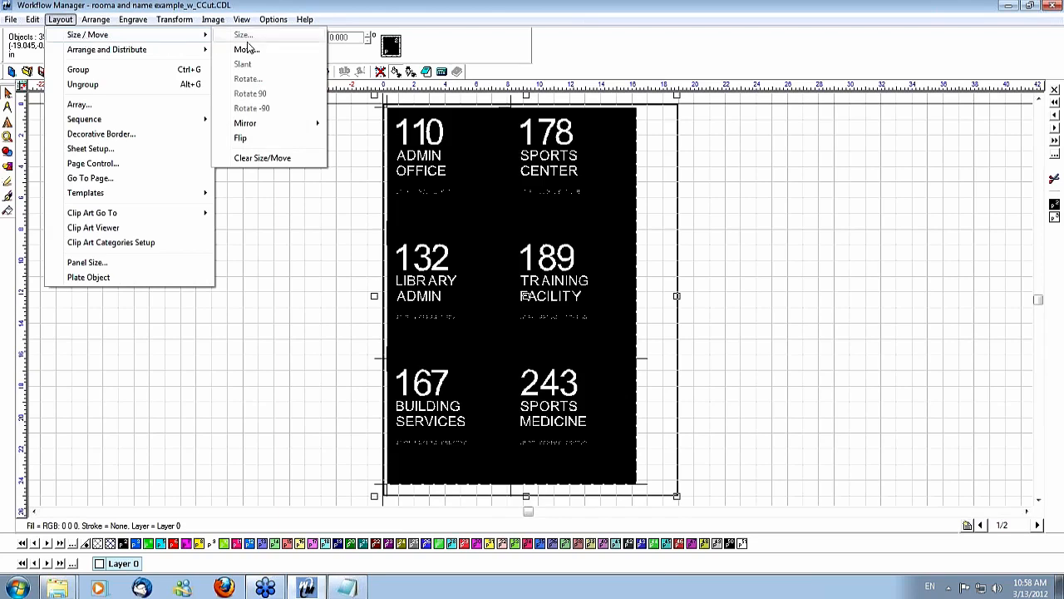
mouse_move(255, 126)
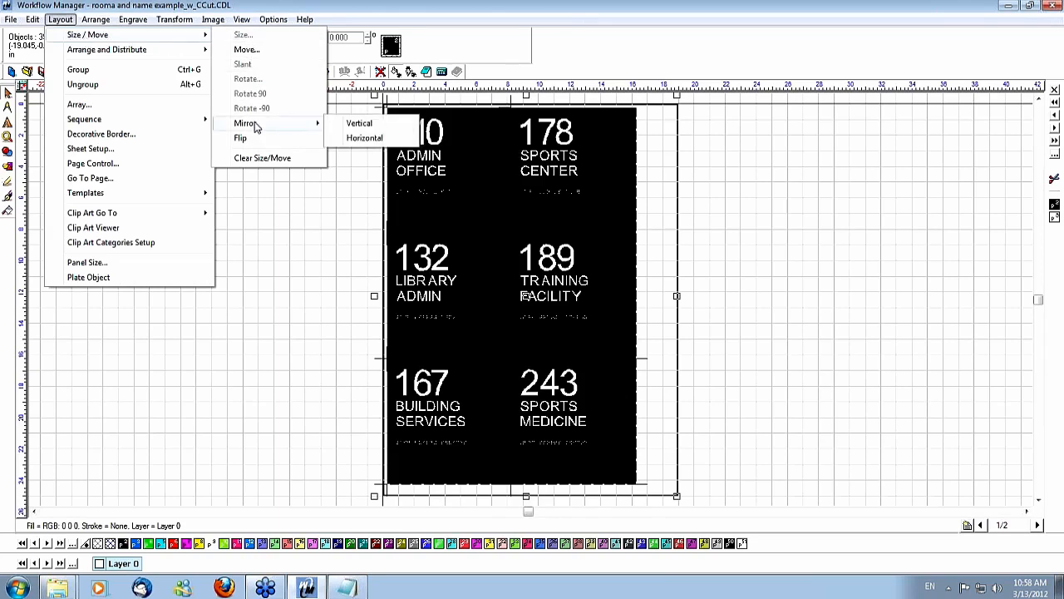
left_click(366, 138)
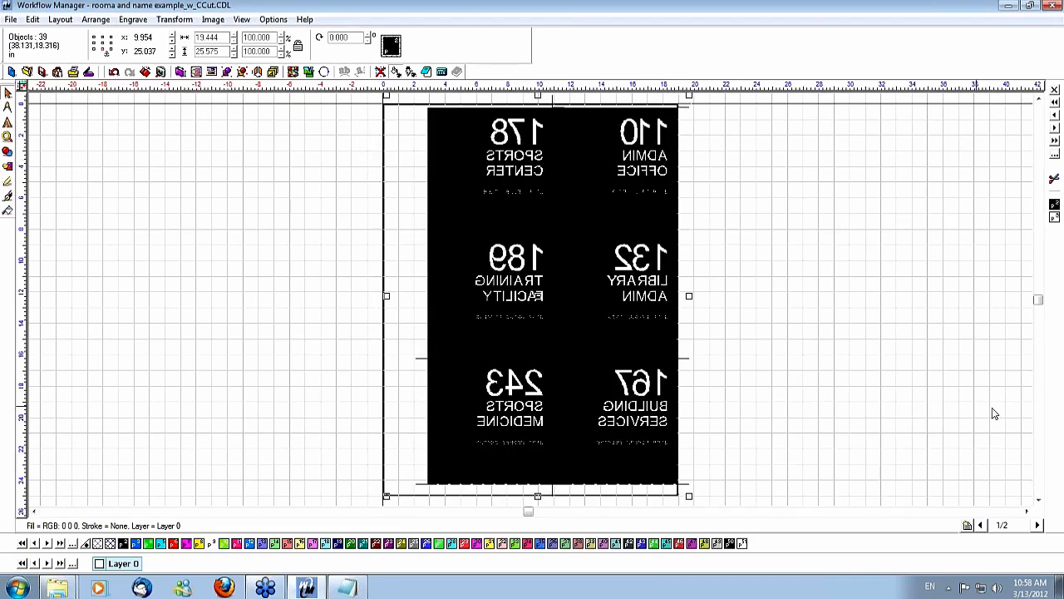
- Go to the second sheet and mirror all of its objects horizontally as well
left_click(1037, 525)
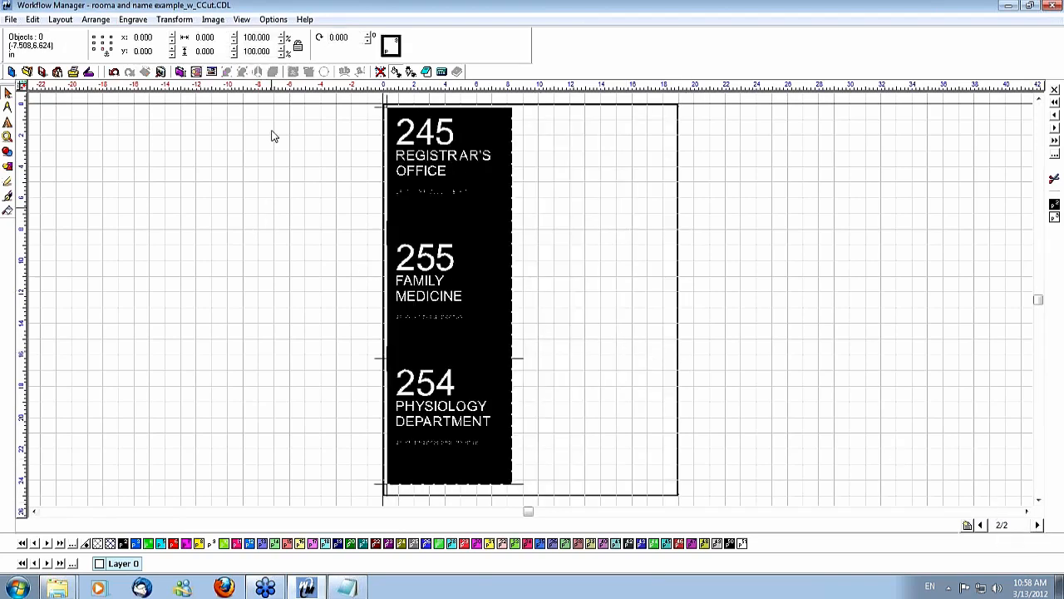
key("ctrl+a")
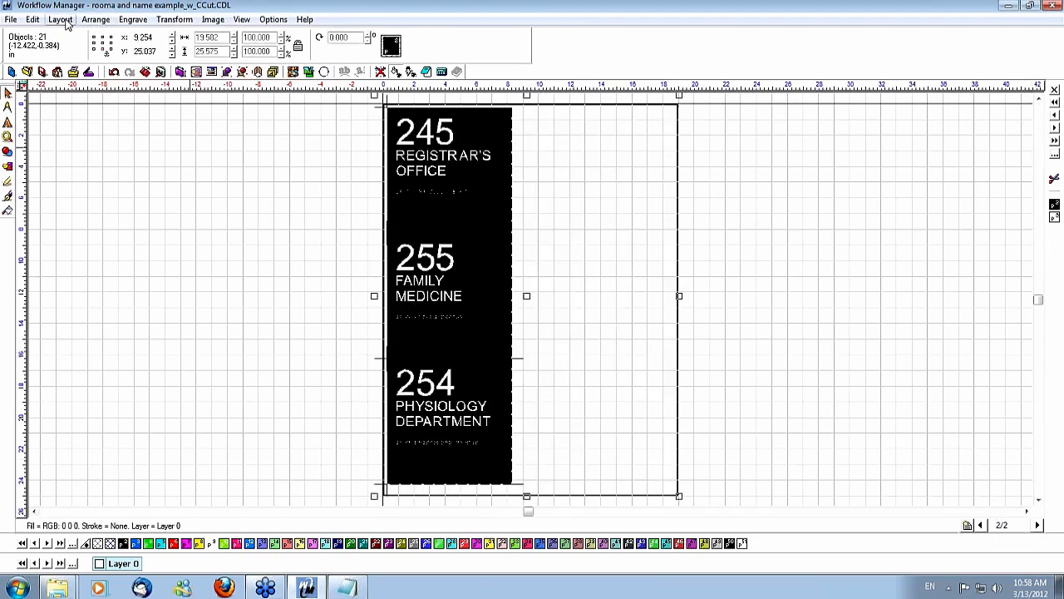
left_click(59, 19)
mouse_move(96, 38)
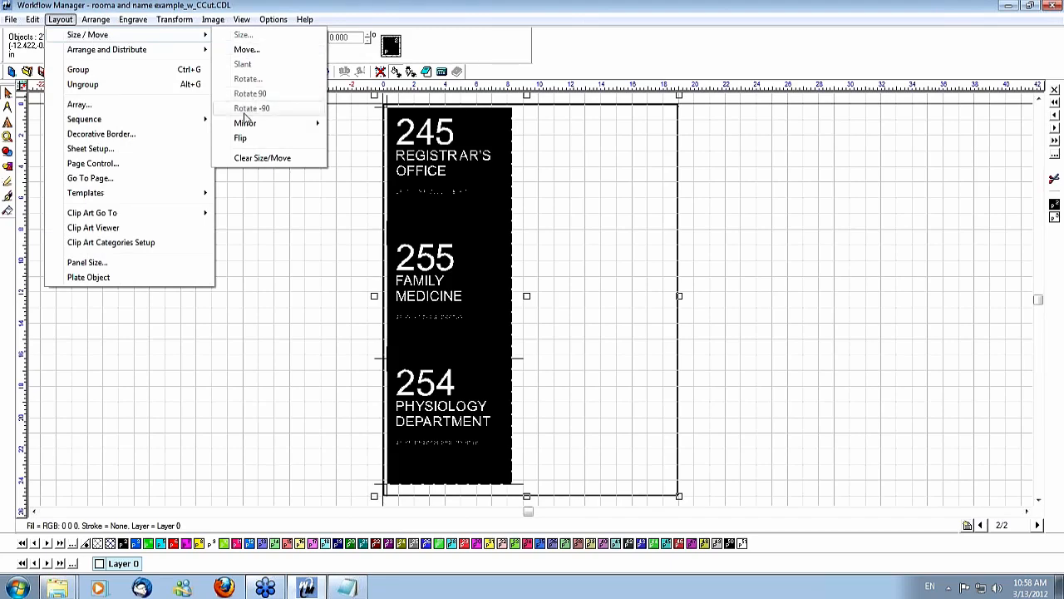
mouse_move(307, 125)
left_click(366, 137)
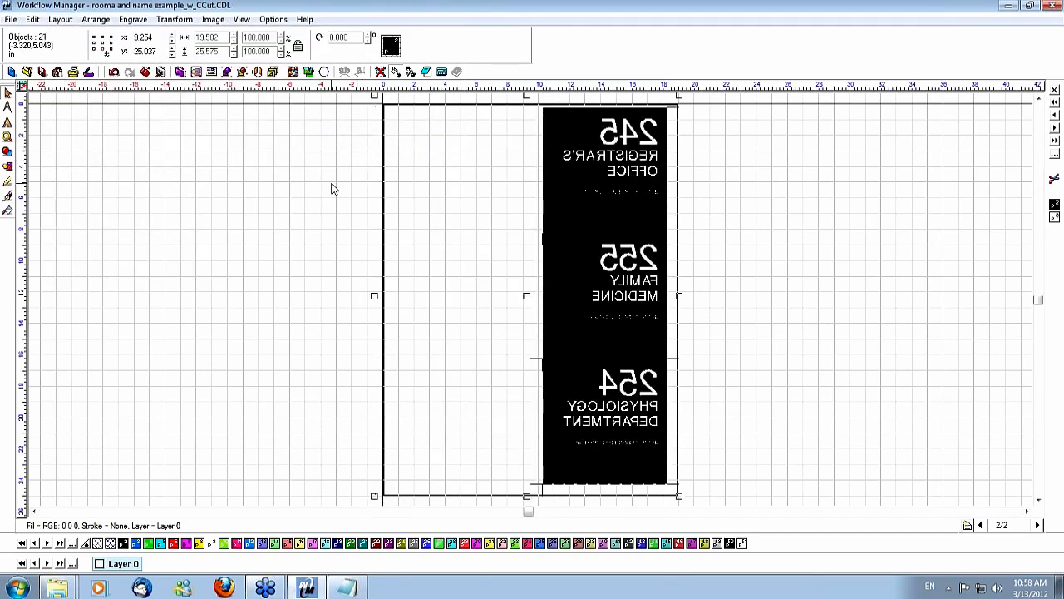
- Return to the first sheet and publish the job to PDF in the Output folder under the file name sign
key("Right")
key("Right")
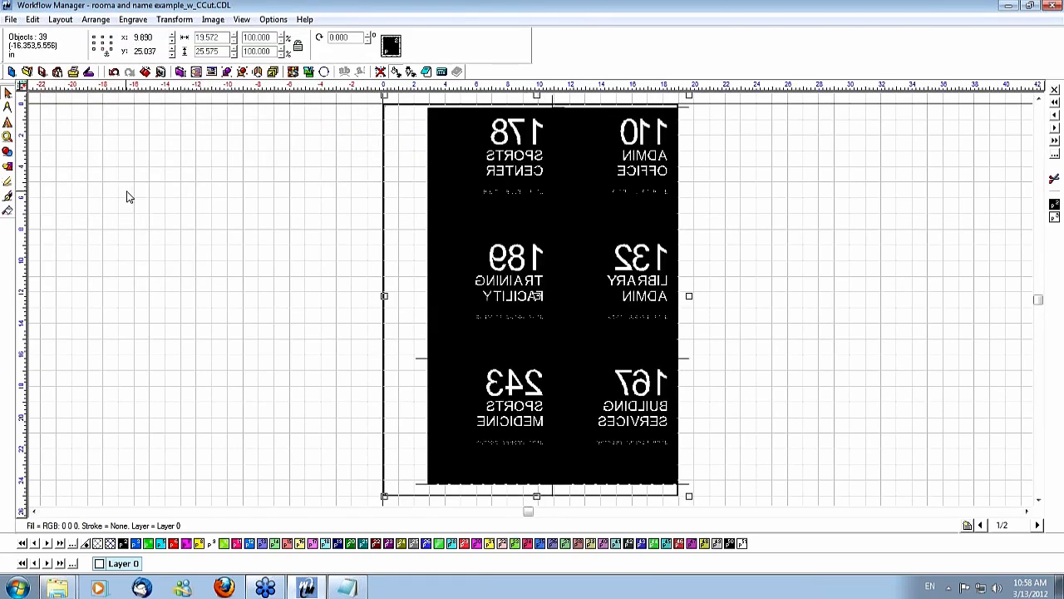
left_click(12, 19)
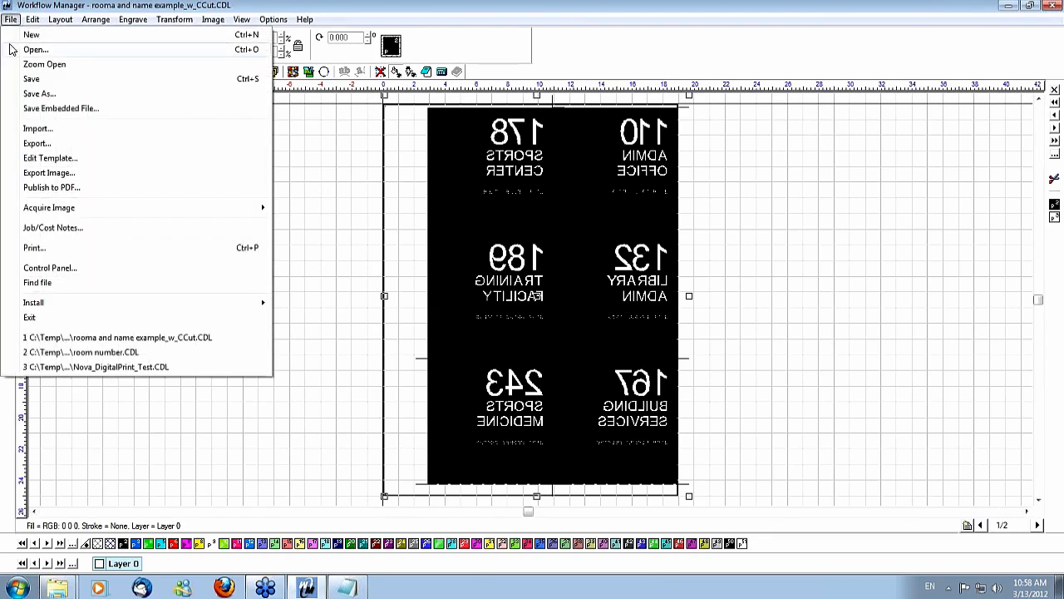
left_click(37, 188)
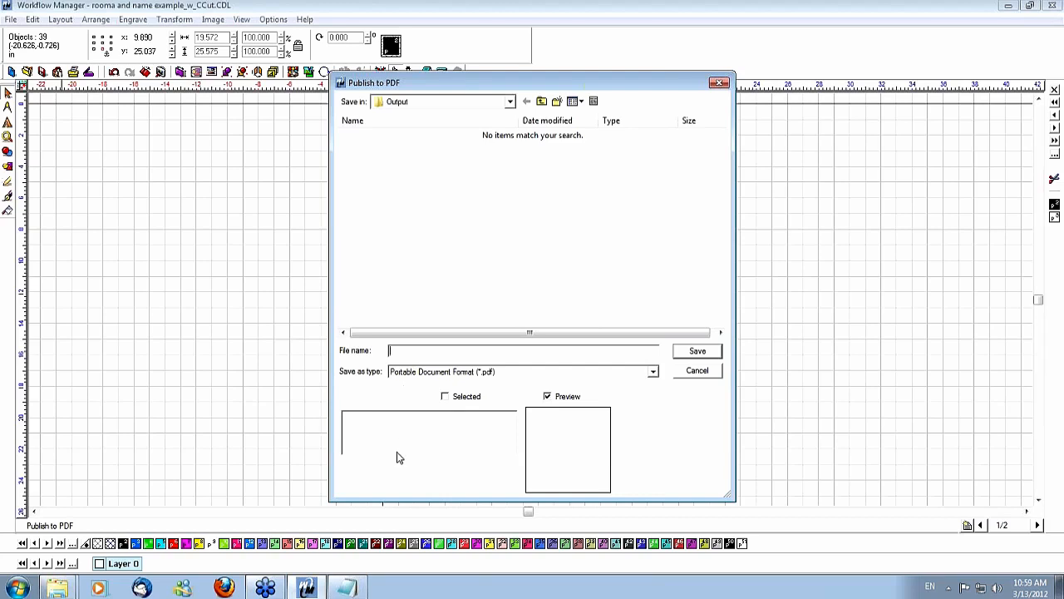
type("sign")
left_click(695, 352)
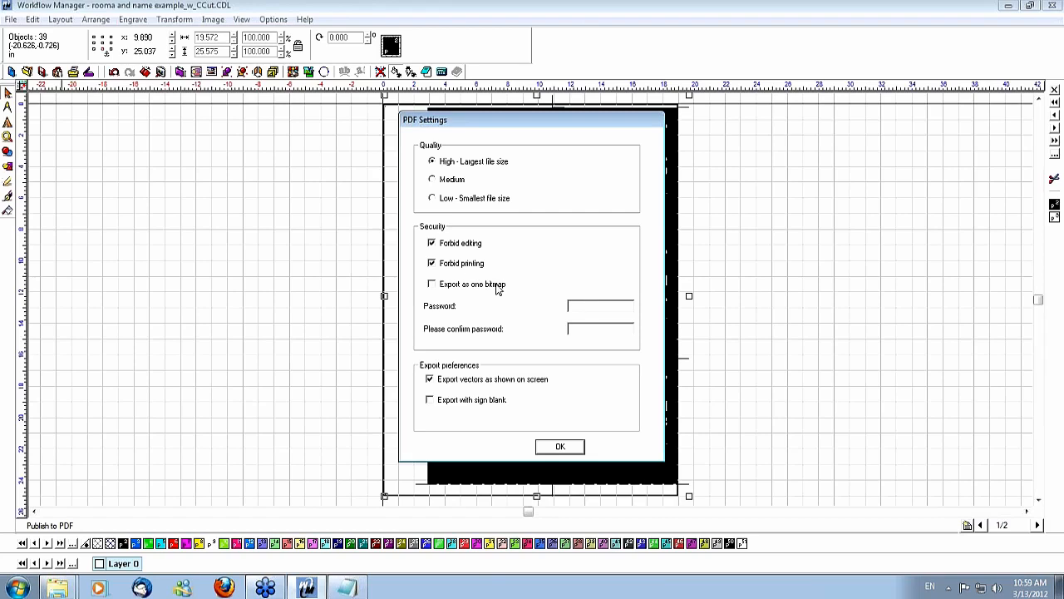
- Turn off Forbid printing and Forbid editing in the PDF settings, and export all pages
left_click(432, 263)
left_click(432, 243)
left_click(564, 447)
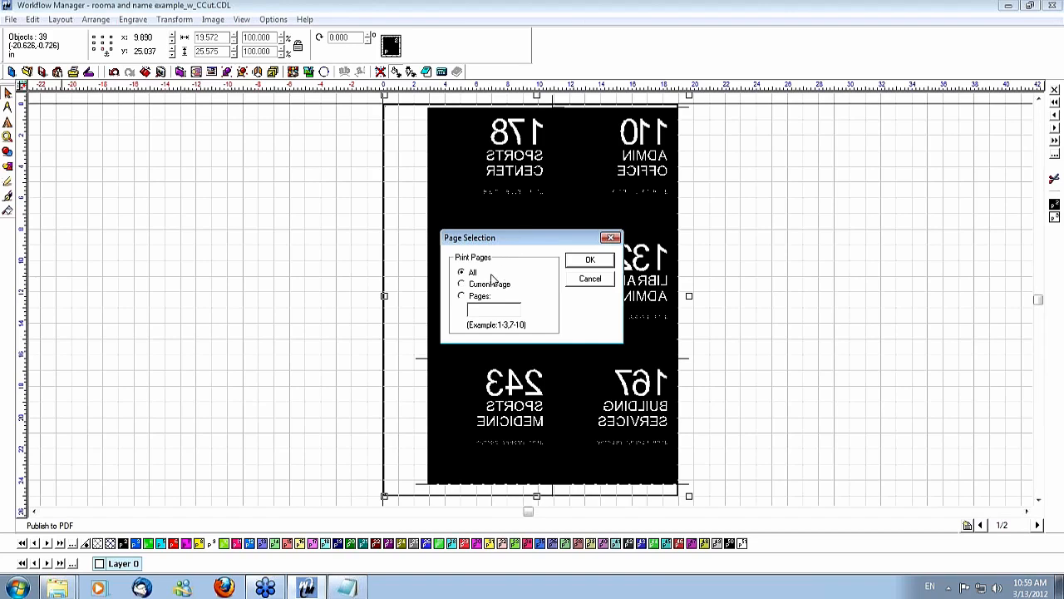
left_click(582, 264)
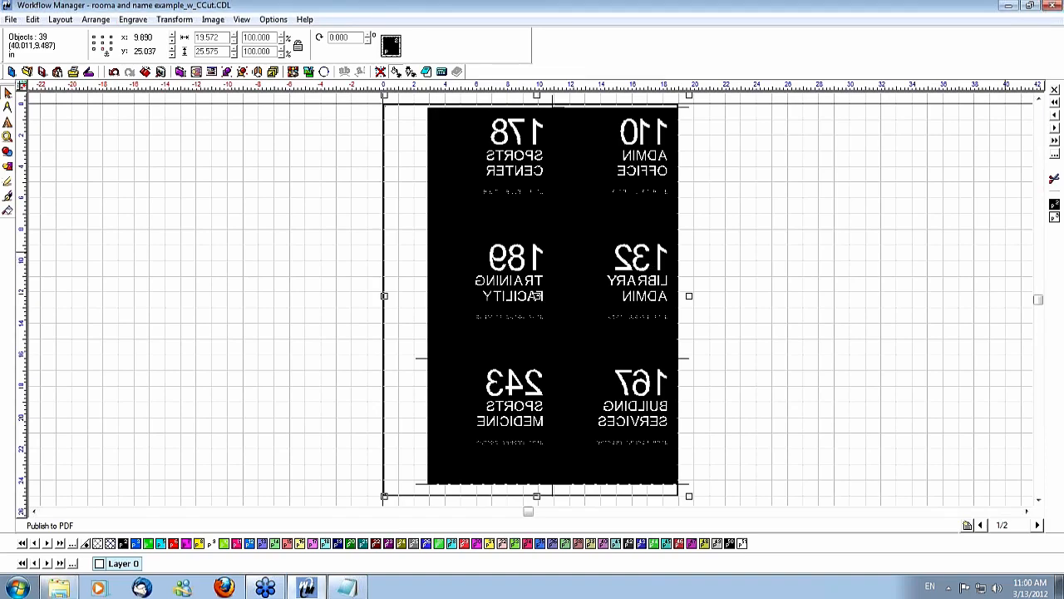
- Open sign_1.pdf and sign_2.pdf from the Output folder to check the mirrored sign sheets, and close the viewer
left_click_drag(1063, 182, 607, 126)
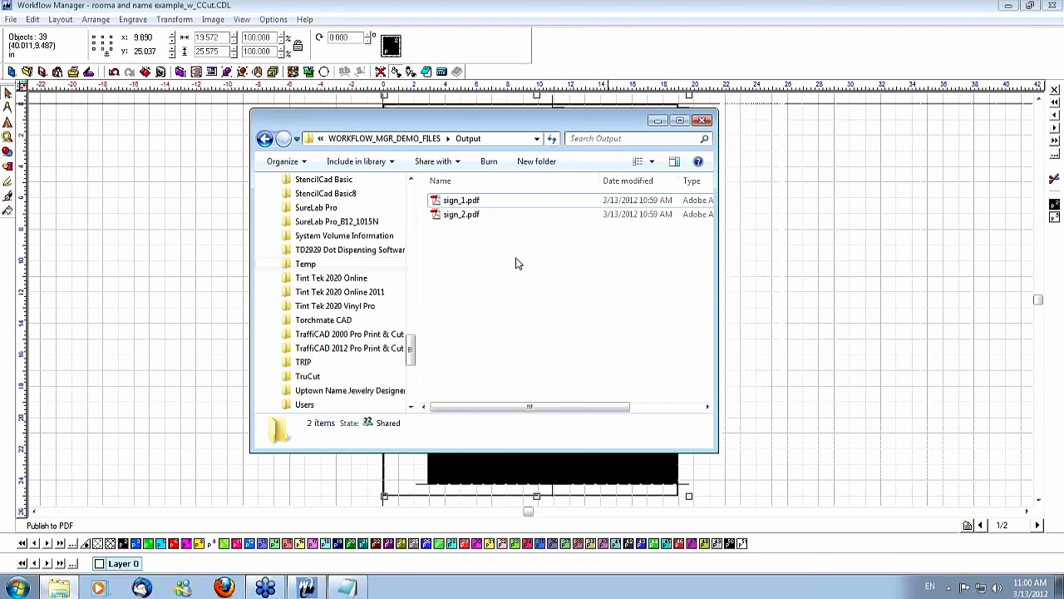
double_click(459, 202)
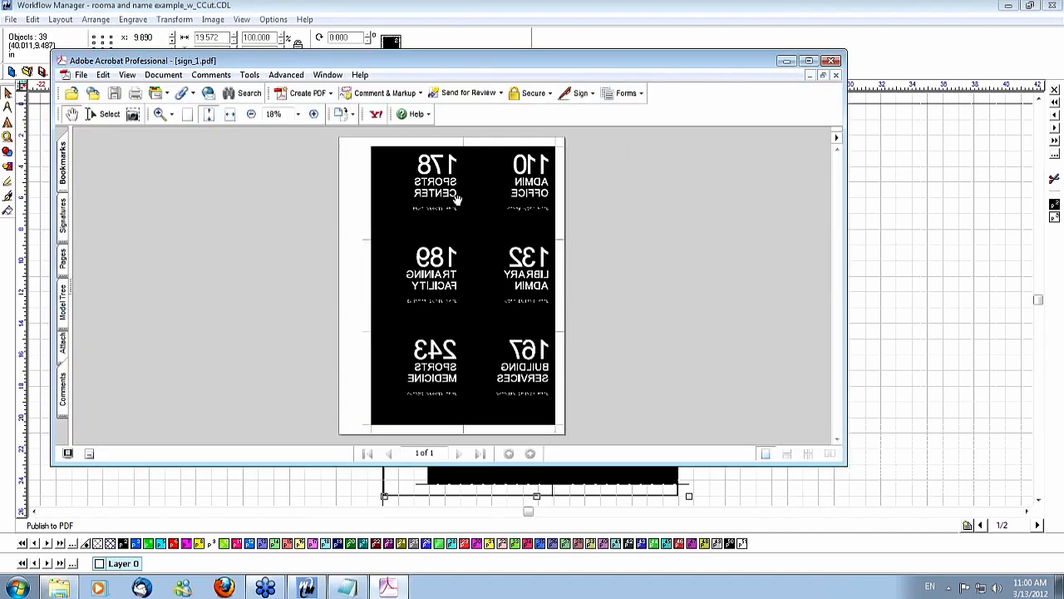
double_click(518, 63)
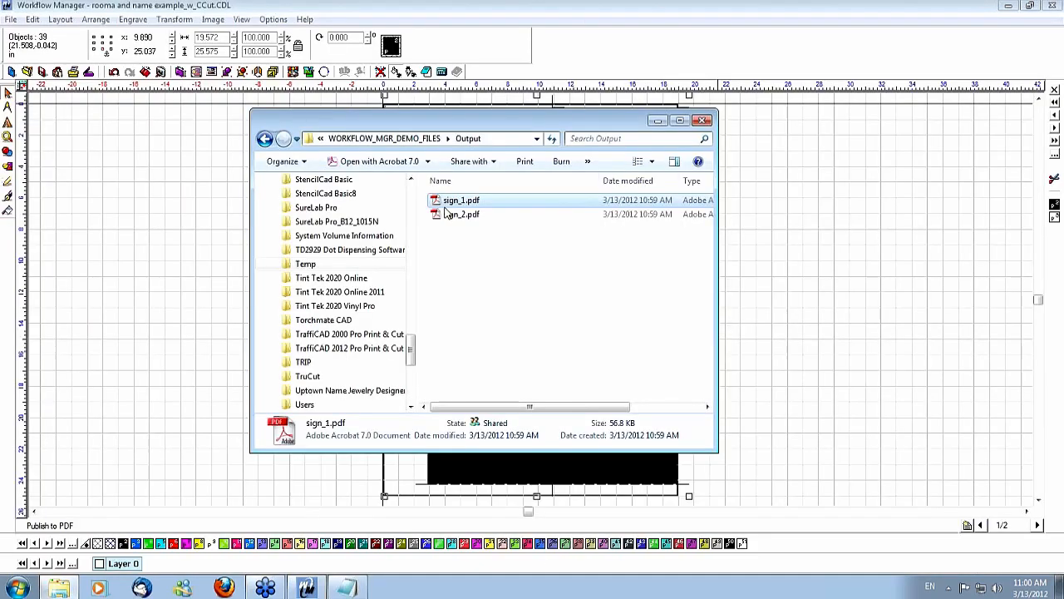
double_click(460, 215)
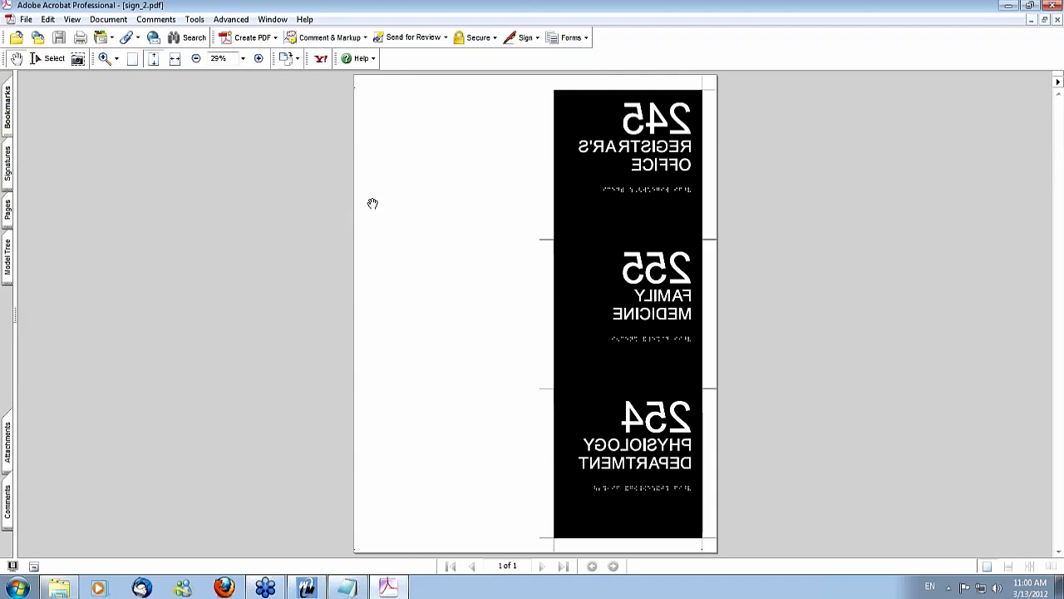
left_click(1054, 7)
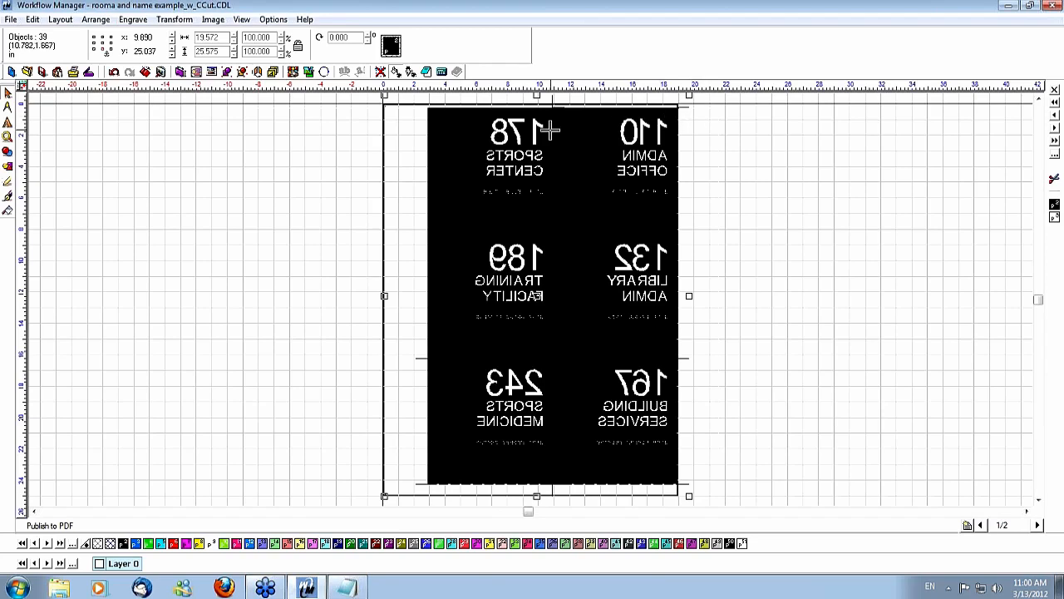
- Set up an export of the job to the Output folder as DXF(Line) under the file name sign
left_click(9, 19)
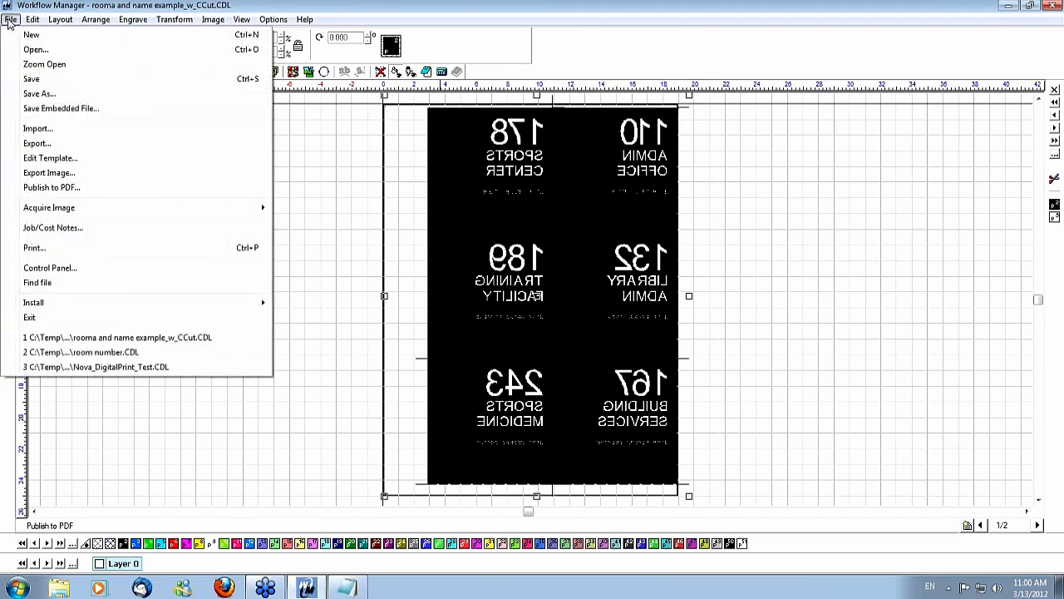
left_click(36, 143)
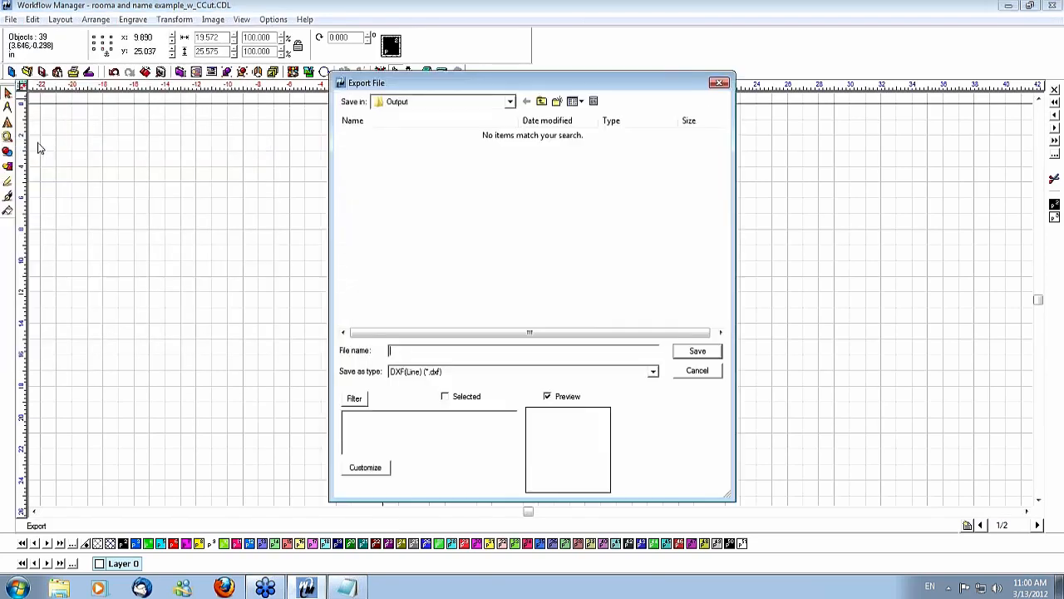
left_click(465, 376)
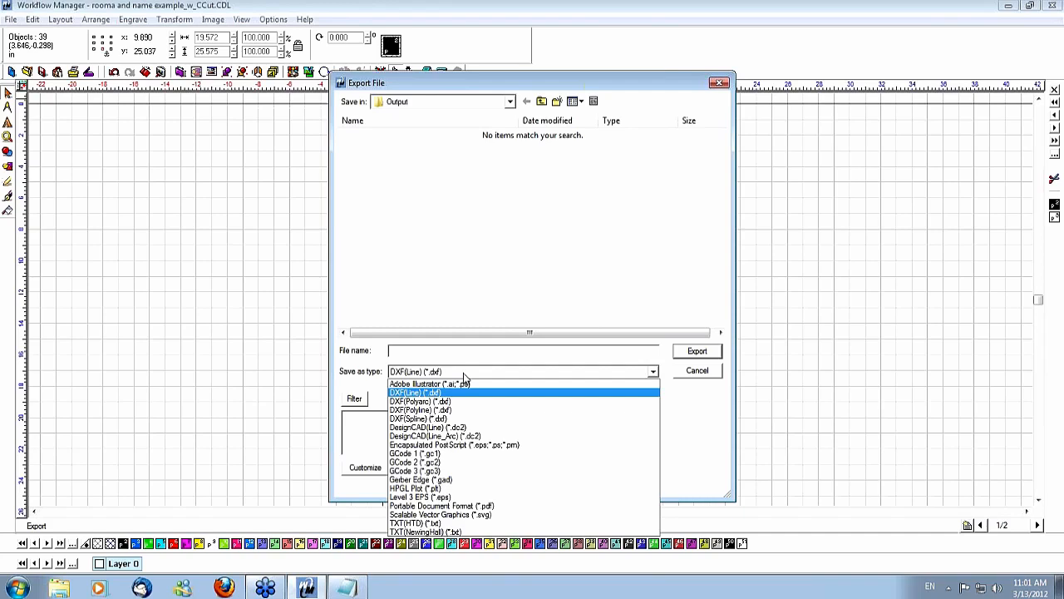
left_click(465, 374)
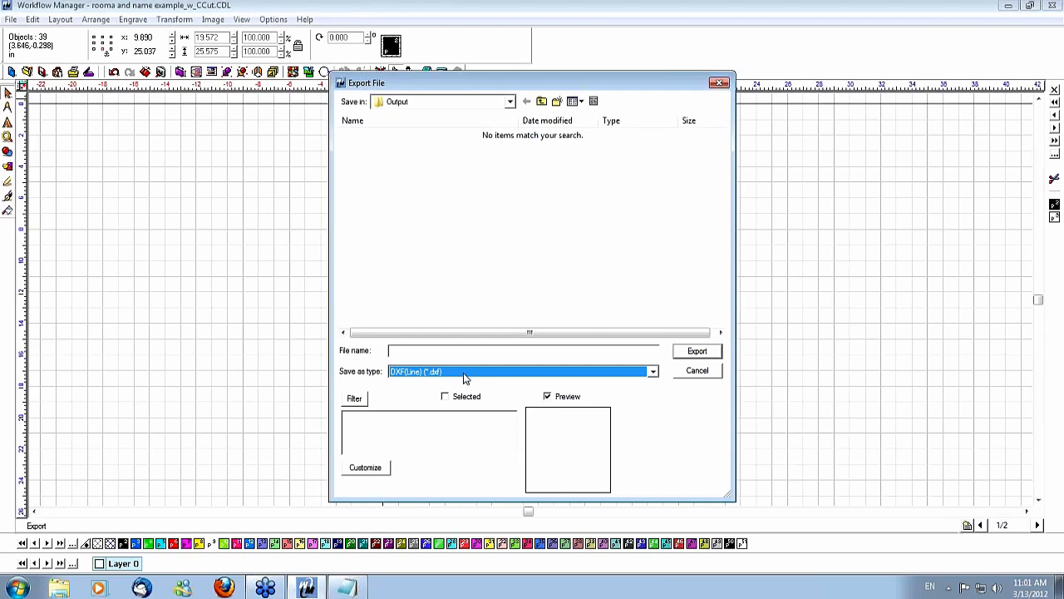
left_click(478, 350)
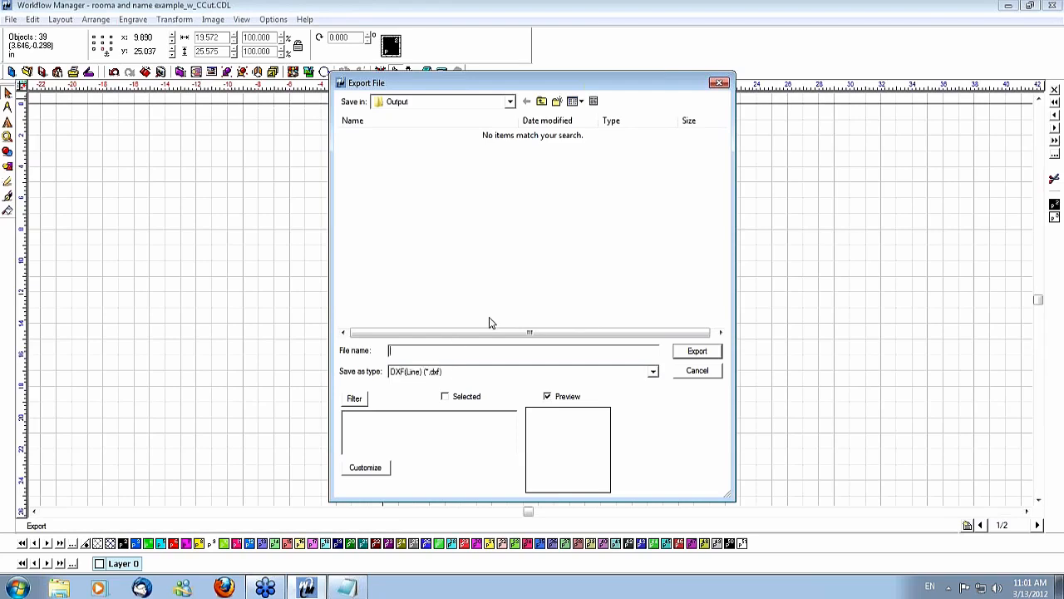
type("sign")
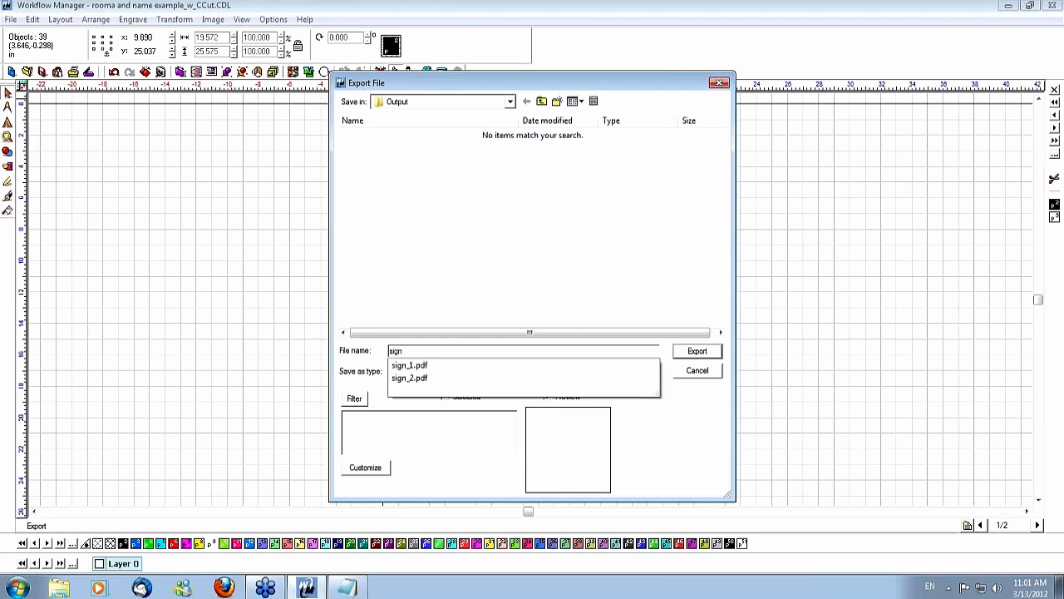
- Run the export with only registrations and cut lines, covering all pages
left_click(708, 354)
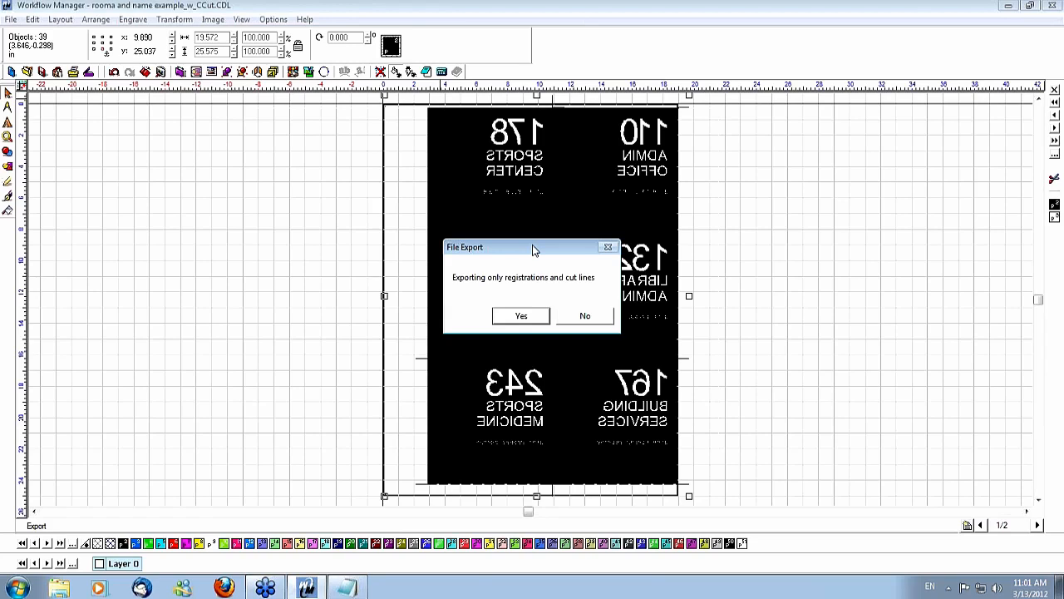
left_click(521, 316)
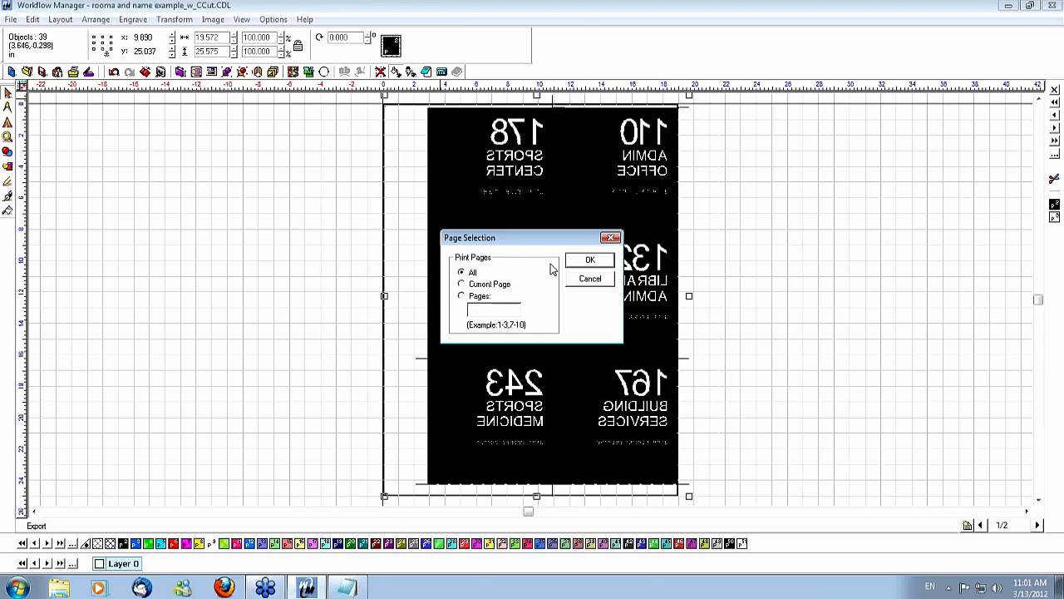
left_click(589, 262)
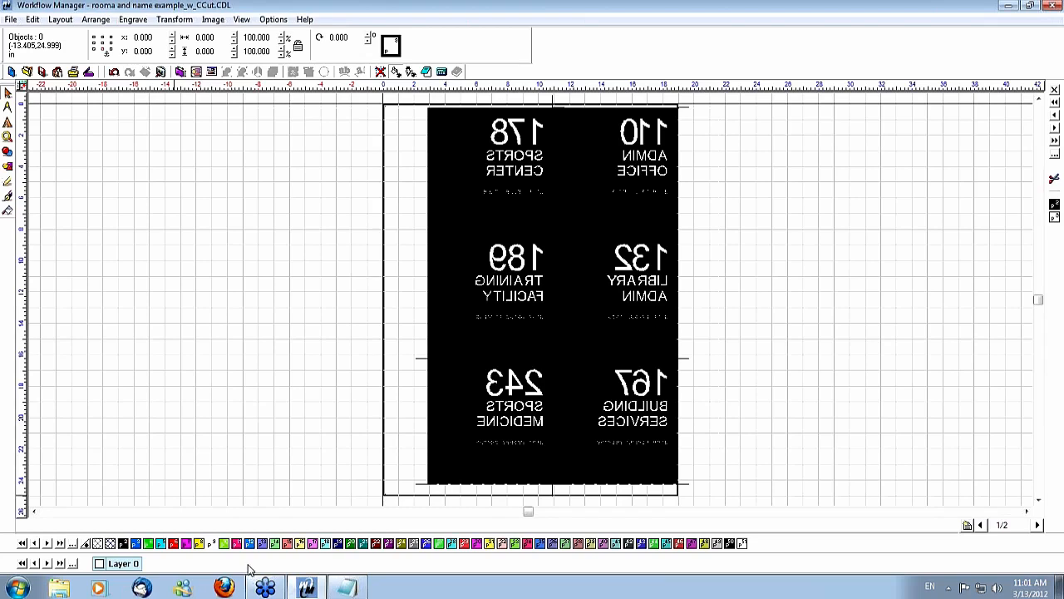
- Check the Output folder in the file explorer for the exported DXF files, and return to the sign layout
left_click(59, 588)
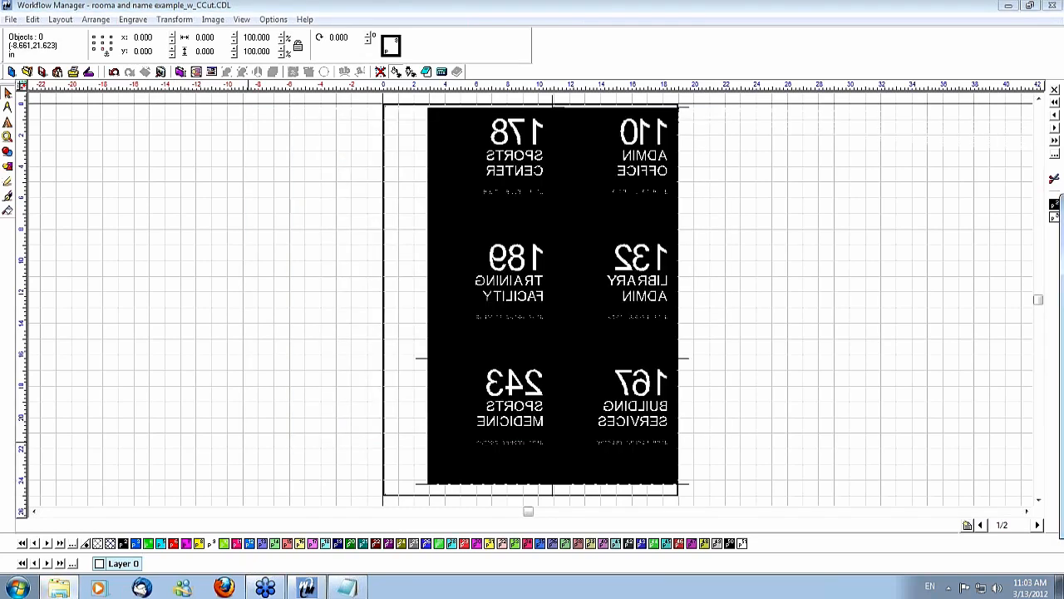
left_click_drag(1063, 208, 603, 156)
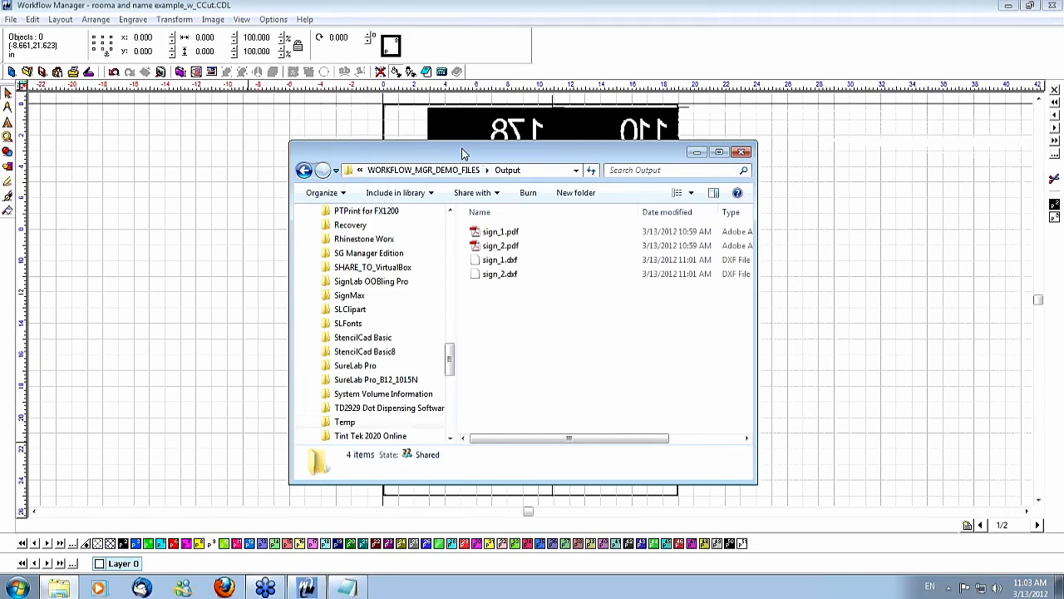
left_click_drag(463, 152, 1063, 149)
left_click(55, 6)
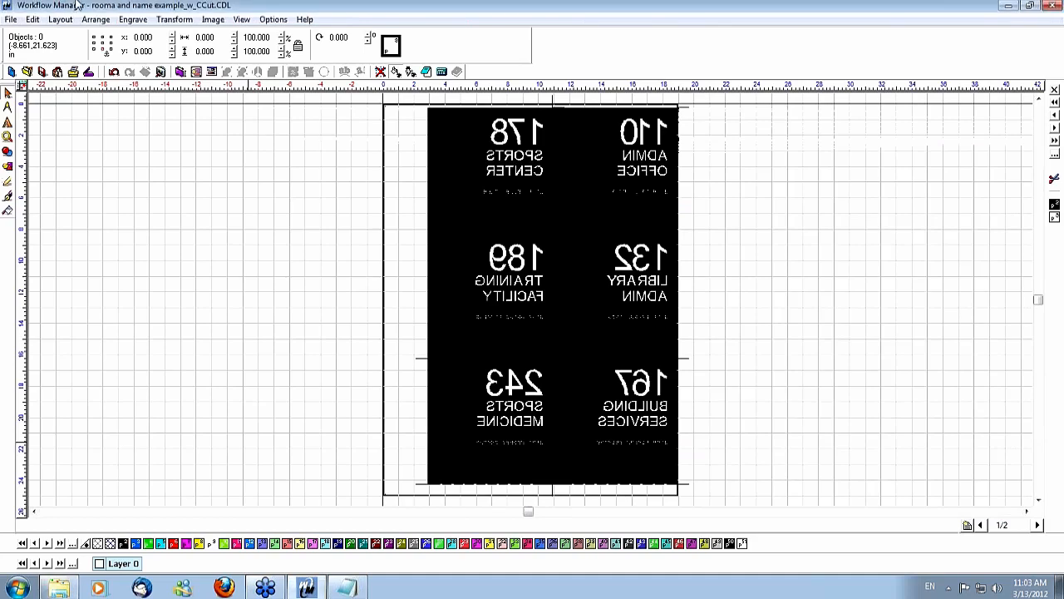
- Import sign_1.dxf from the Output folder and place it in the empty area beside the mirrored sign sheet
left_click(11, 19)
left_click(38, 128)
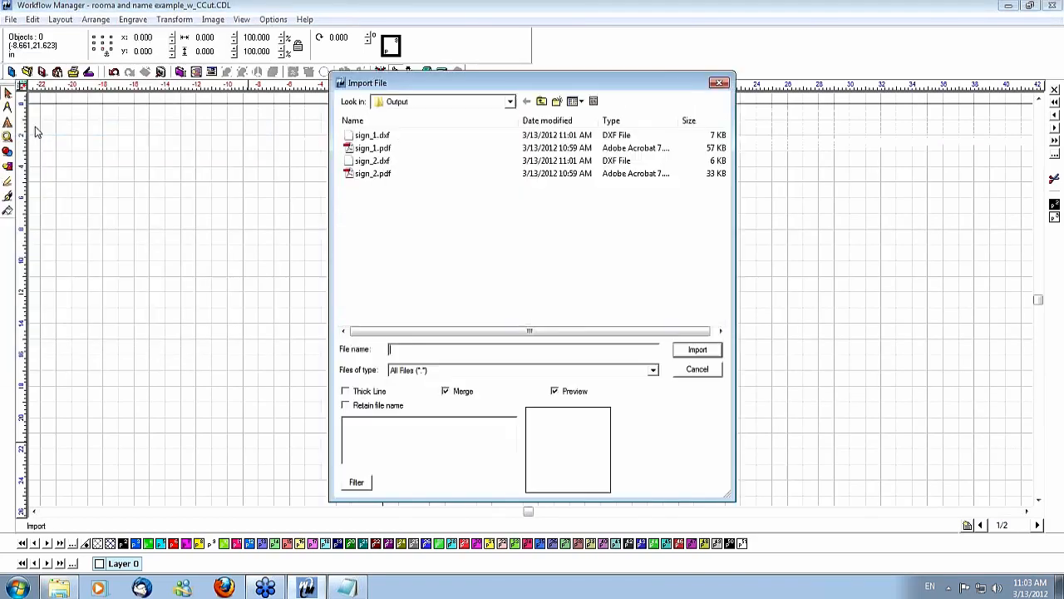
left_click(370, 137)
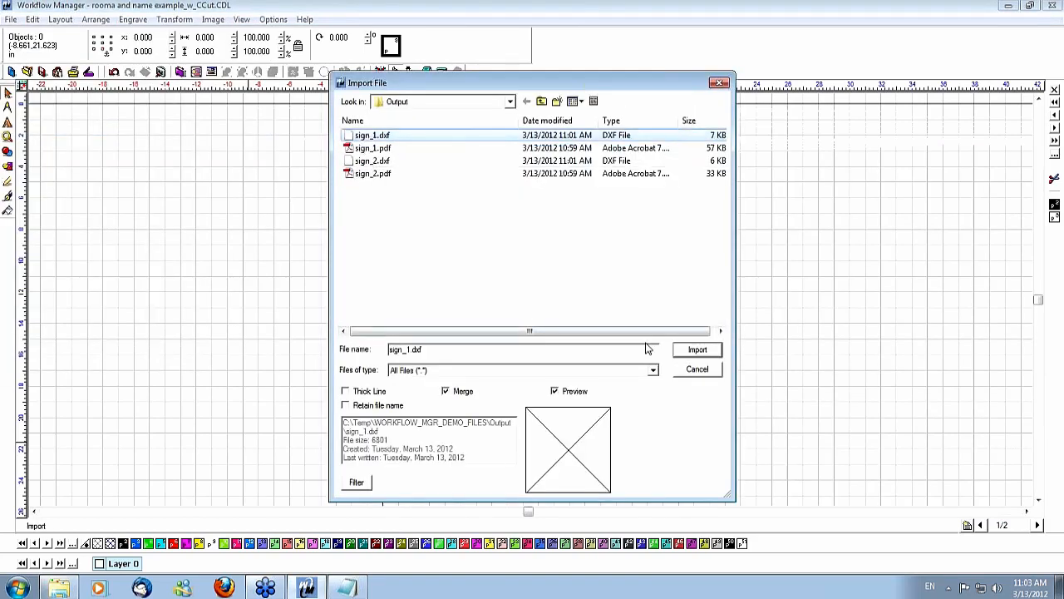
left_click(698, 349)
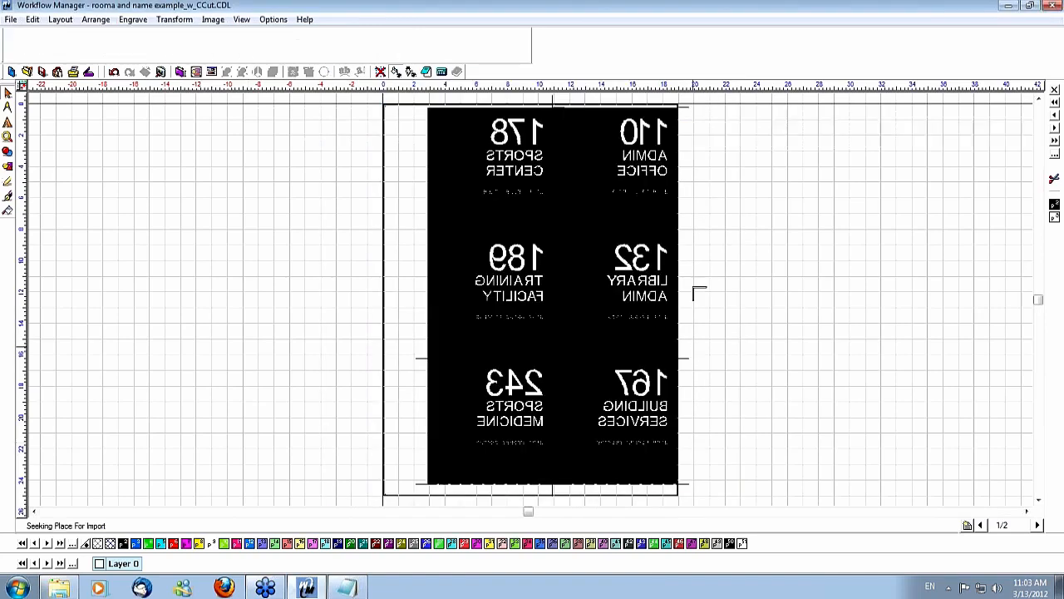
left_click(723, 113)
left_click(632, 395)
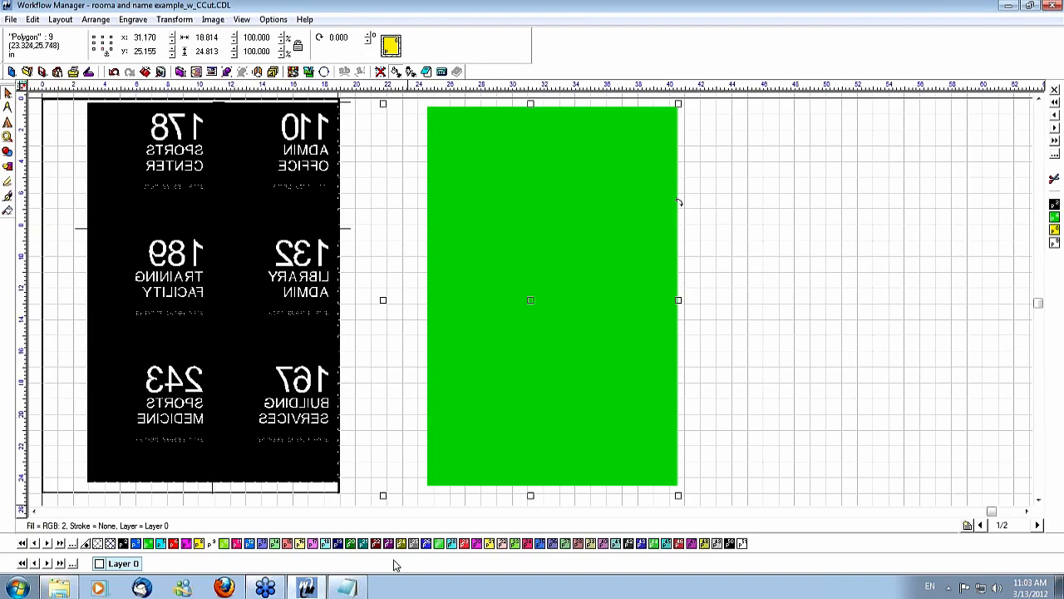
- Recolor the imported DXF shapes dark blue, show the drawing as outlines, and deselect everything
left_click(338, 544)
key("F9")
left_click(384, 107)
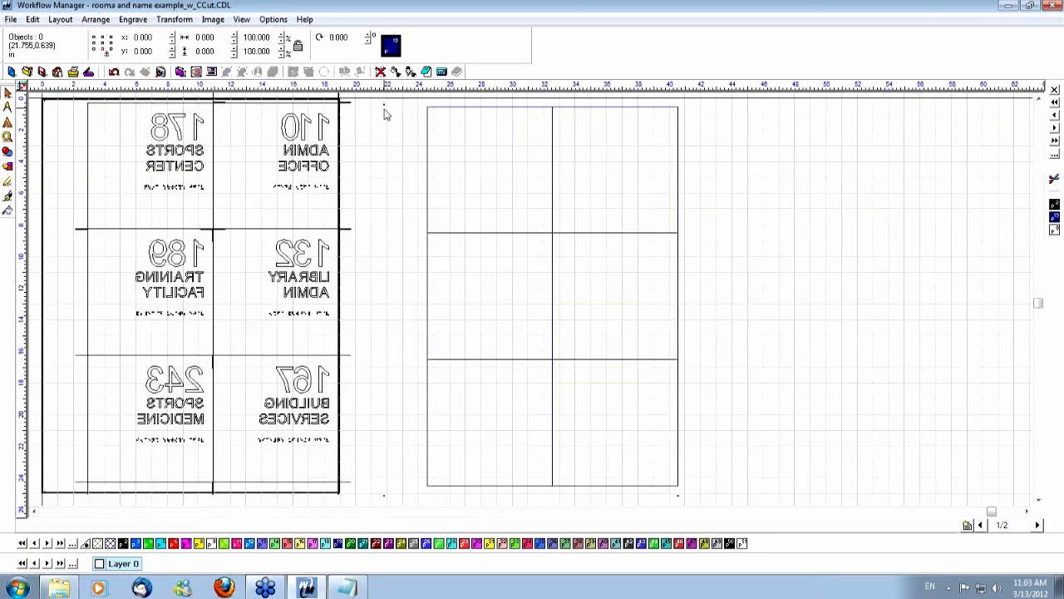
- Inspect the small registration marks at the corners of the imported cut layout one after another
left_click(384, 107)
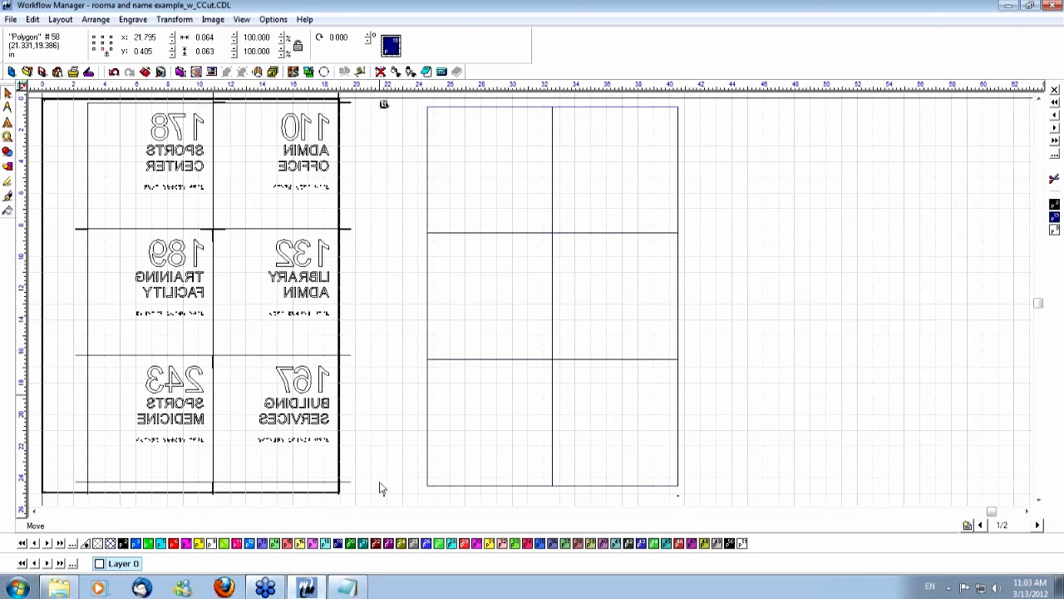
left_click(382, 496)
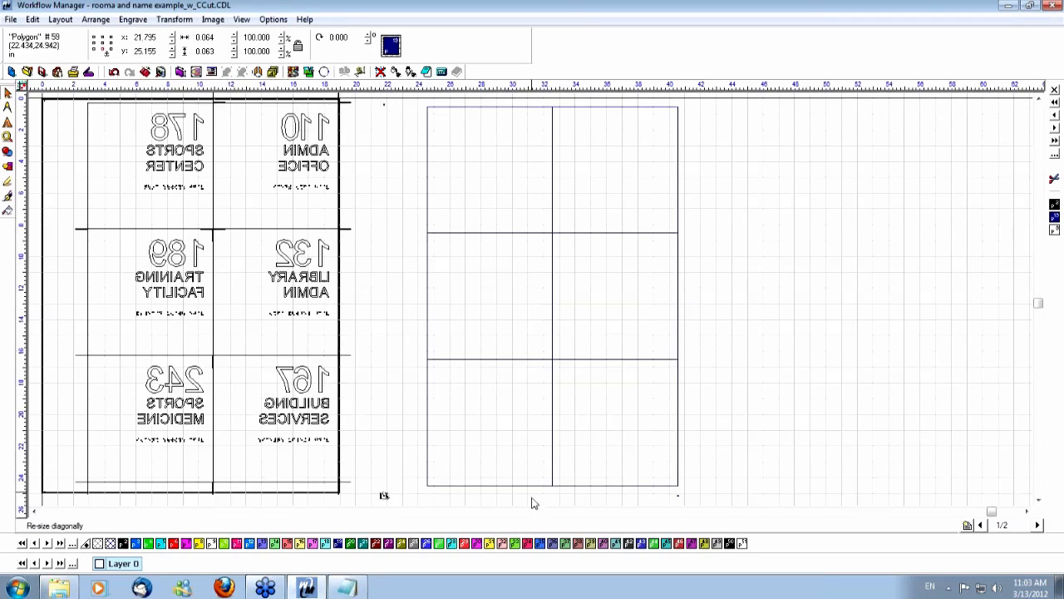
left_click(678, 496)
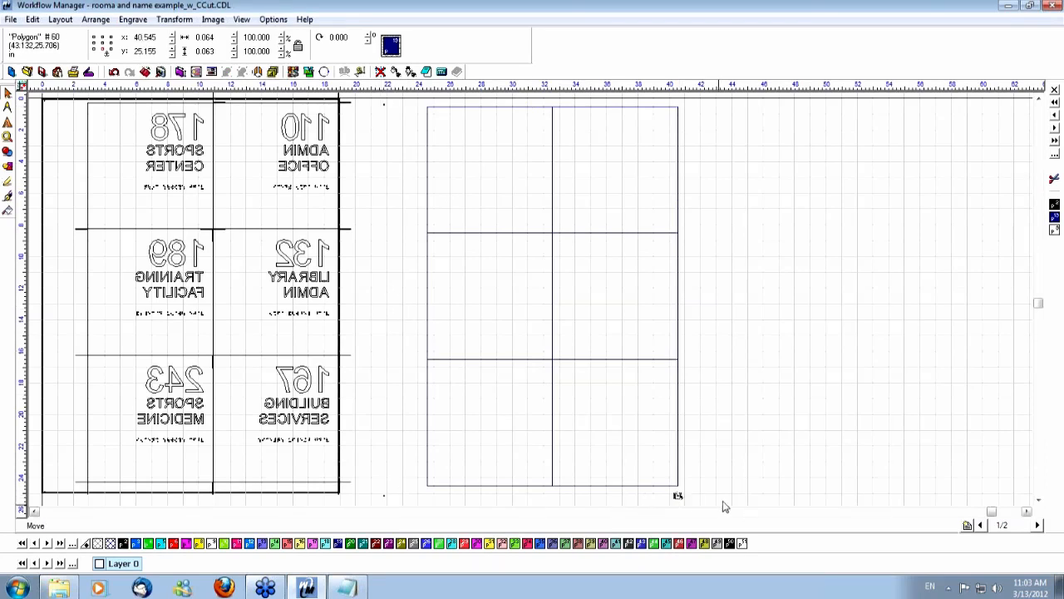
- Pull the three right-column cut squares out of the imported layout, and the cut outline around sign 167 off the original sheet
left_click_drag(678, 154, 743, 150)
left_click_drag(680, 292, 872, 300)
left_click_drag(678, 420, 866, 432)
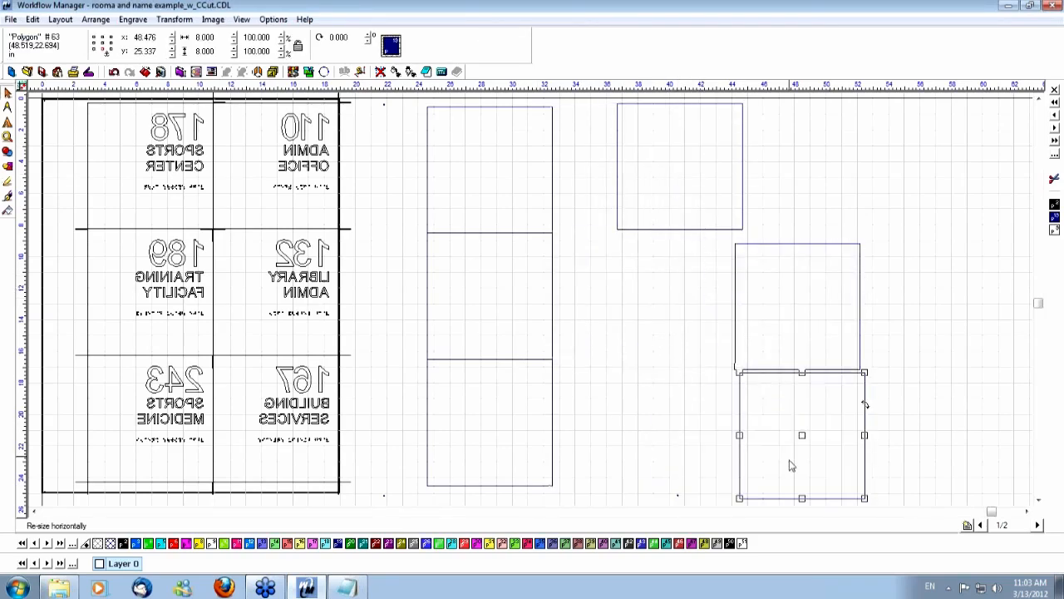
left_click(339, 387)
left_click_drag(339, 388, 422, 348)
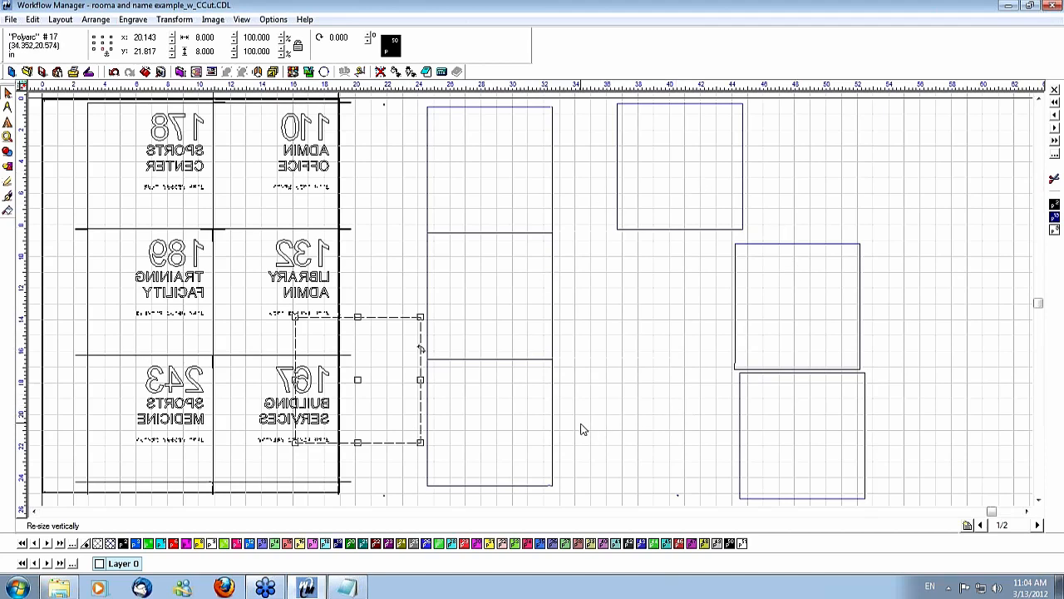
- Select the lower-right registration mark of the imported layout, and undo the moves of all the displaced cut outlines
left_click(677, 496)
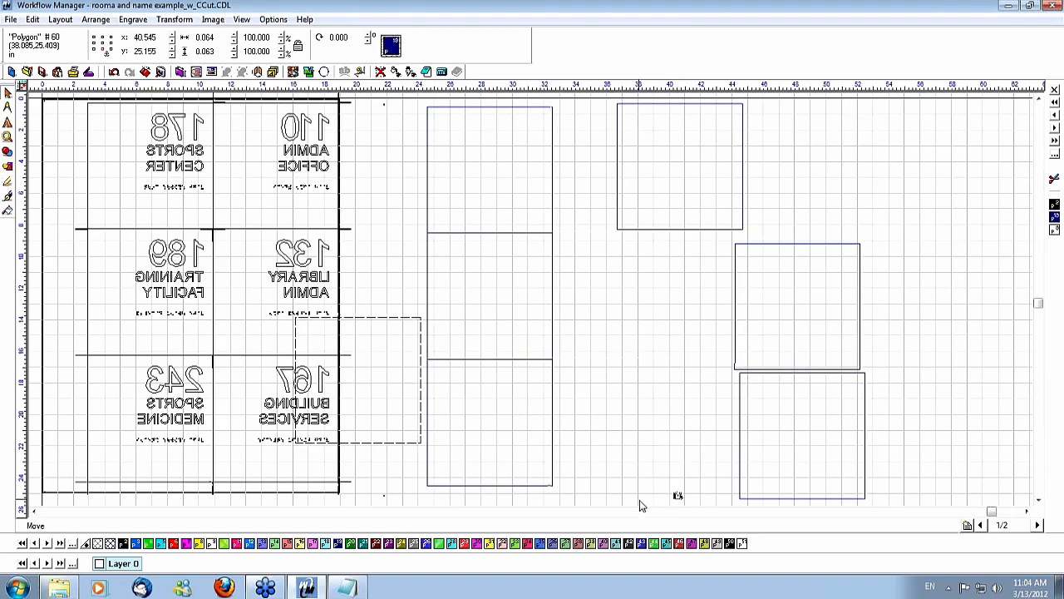
key("ctrl+z")
key("ctrl+z")
key("ctrl+z")
key("ctrl+z")
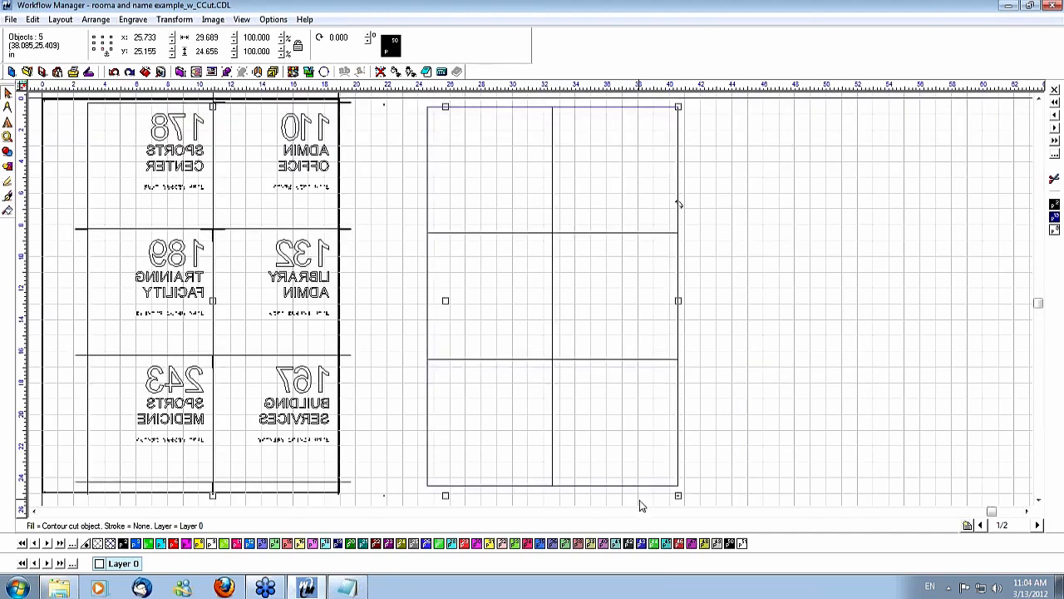